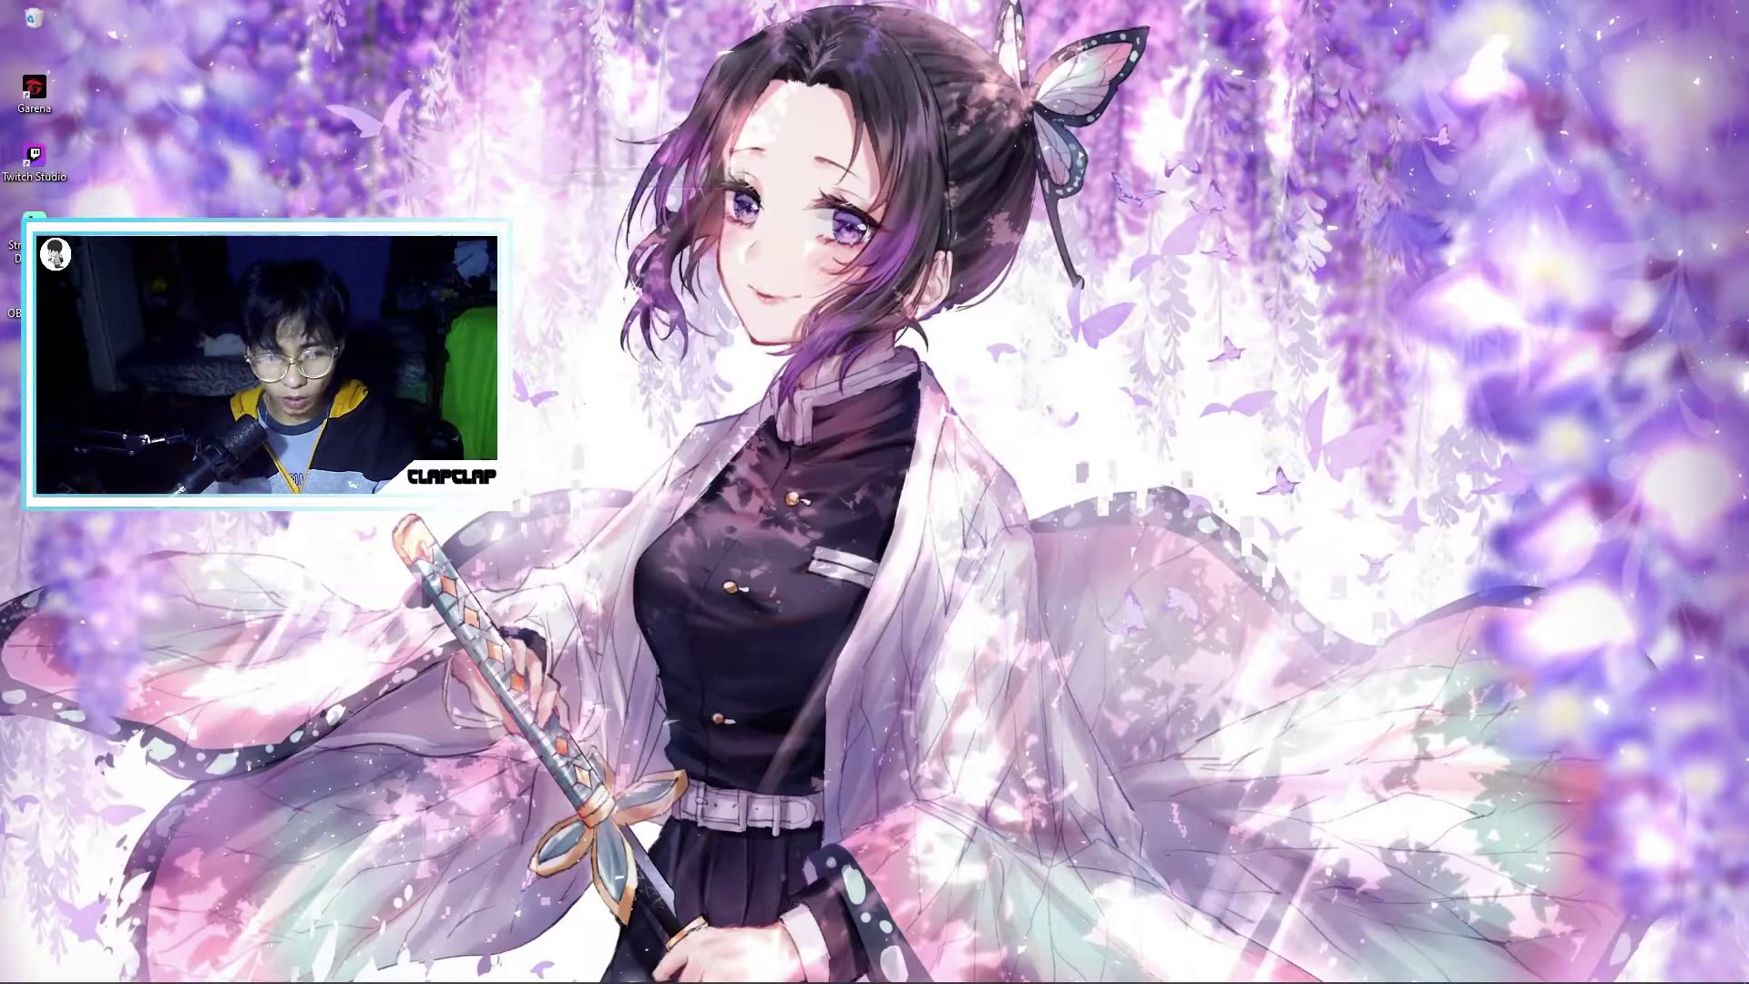
Move the OBS Studio shortcut, refresh the desktop twice, and bring the League client forward
drag(1029, 344, 1063, 367)
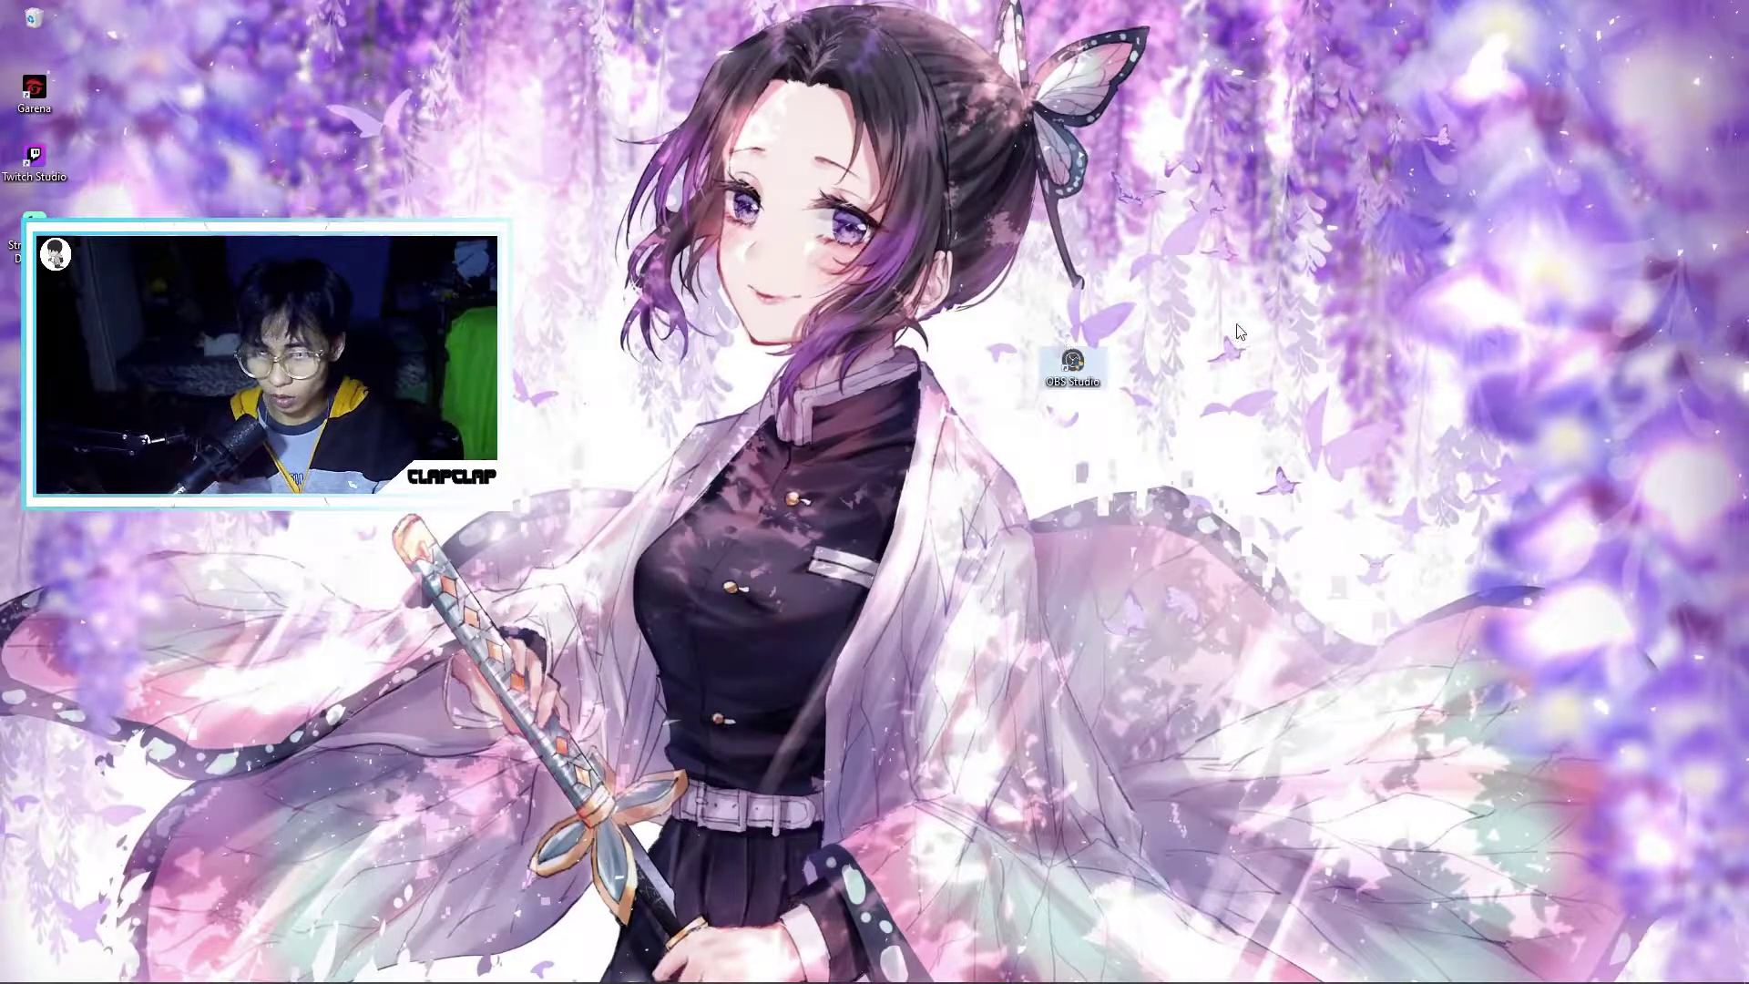
right_click(1108, 209)
click(1216, 265)
right_click(881, 197)
click(993, 252)
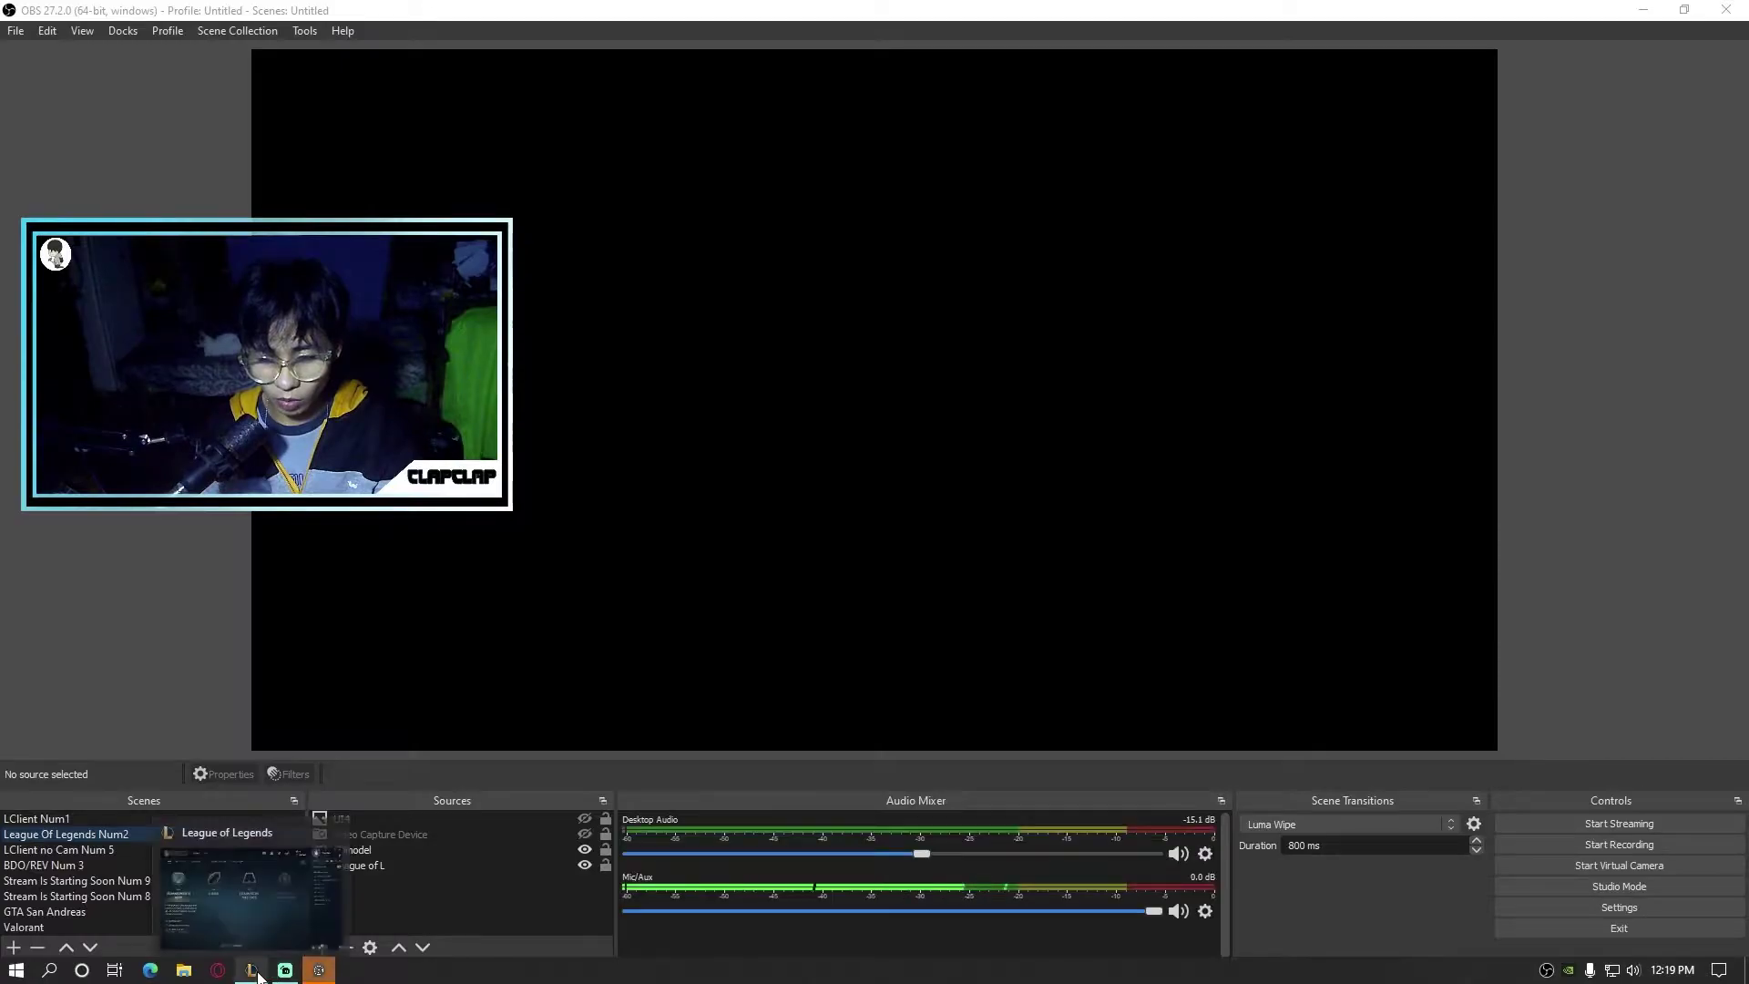
click(253, 972)
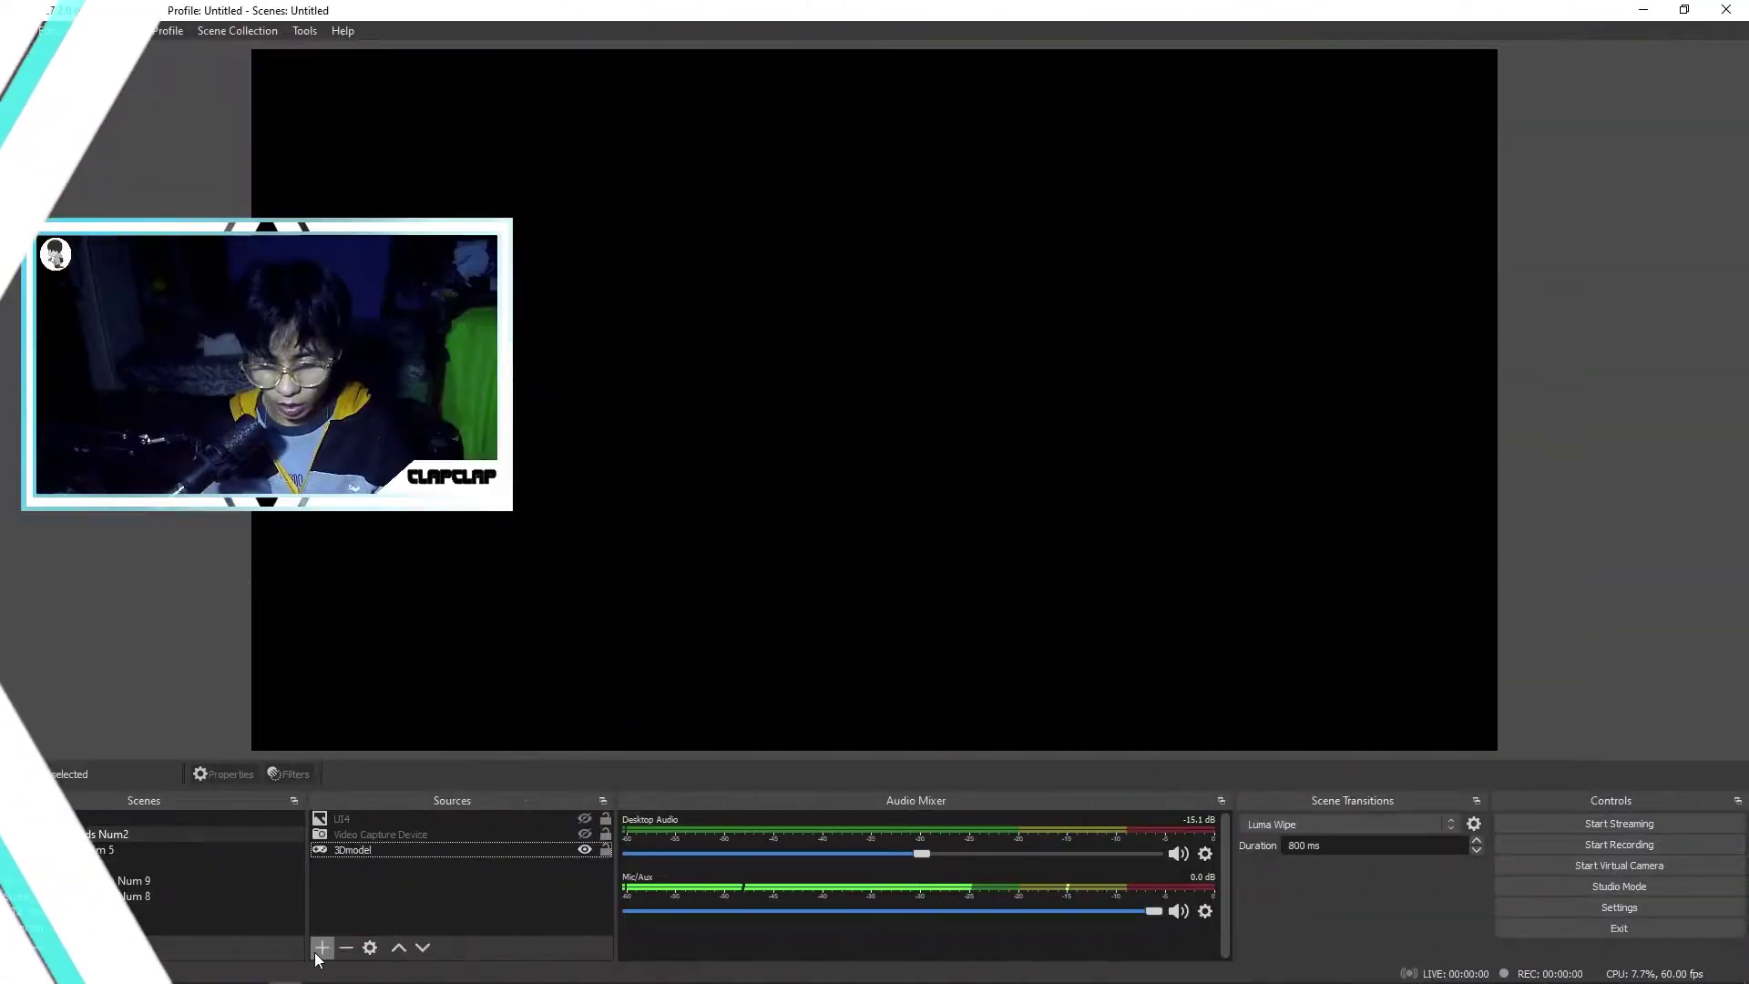
Add a Game Capture source 'League of legends' capturing the League of Legends (TM) Client window
click(387, 722)
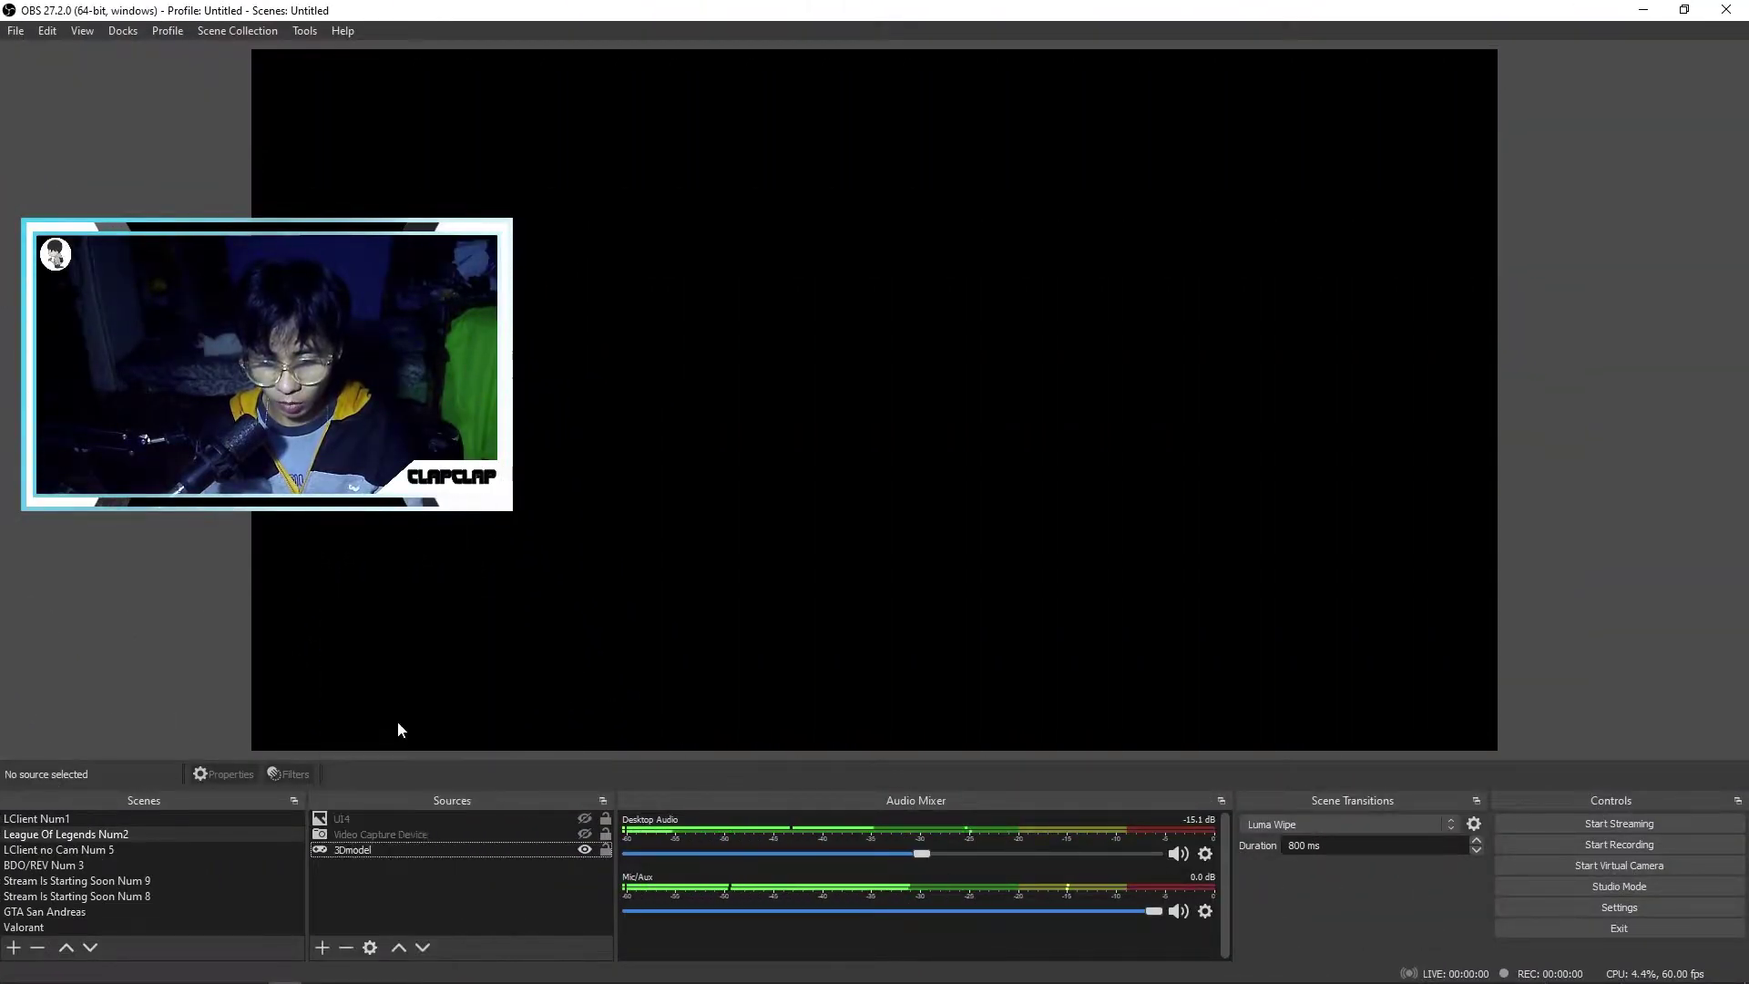
text(League)
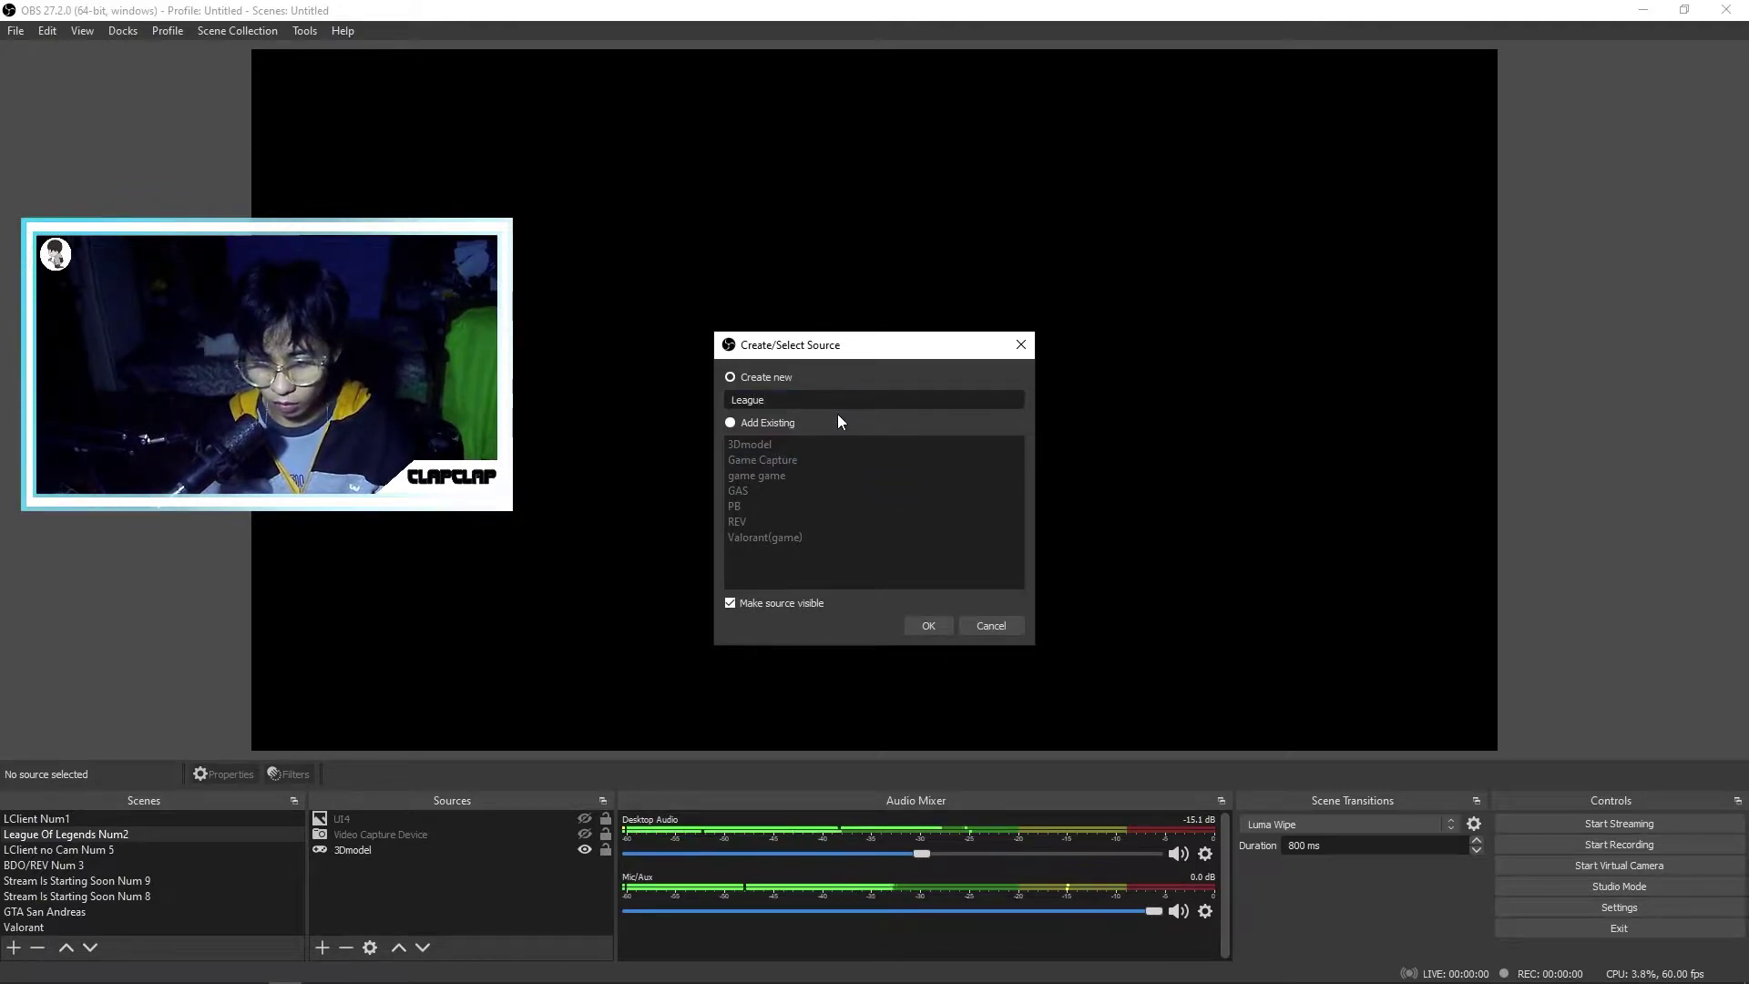
text( of)
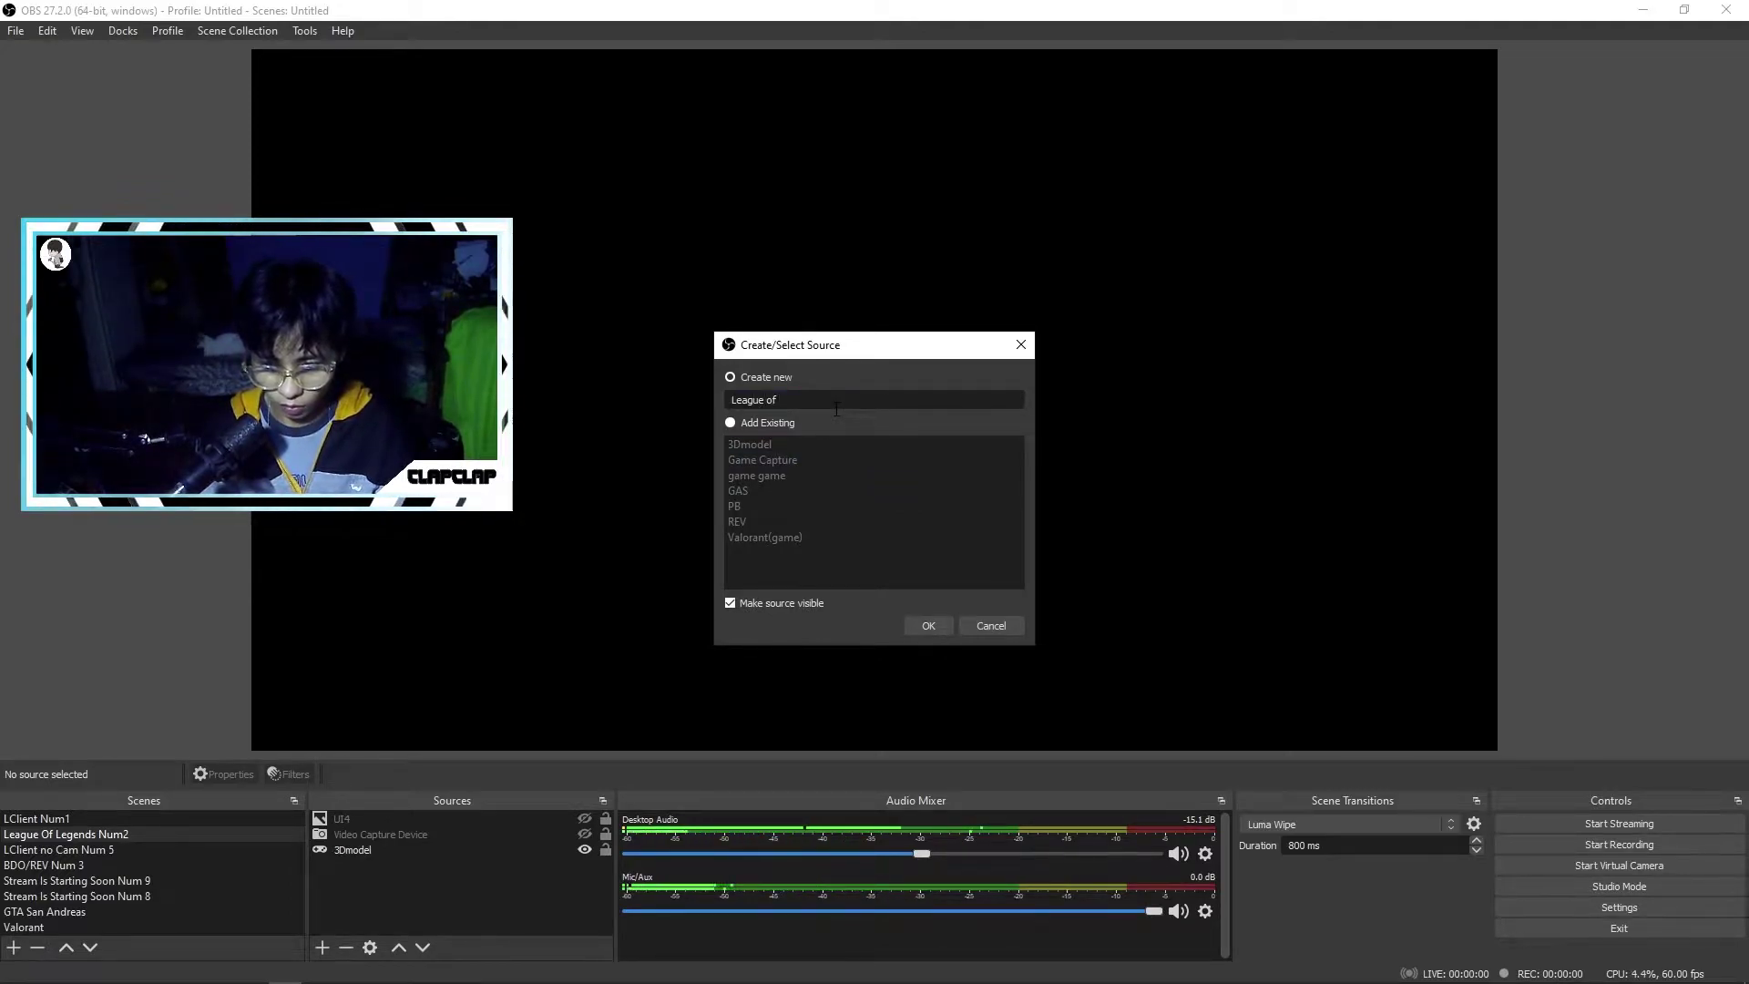
text( legends)
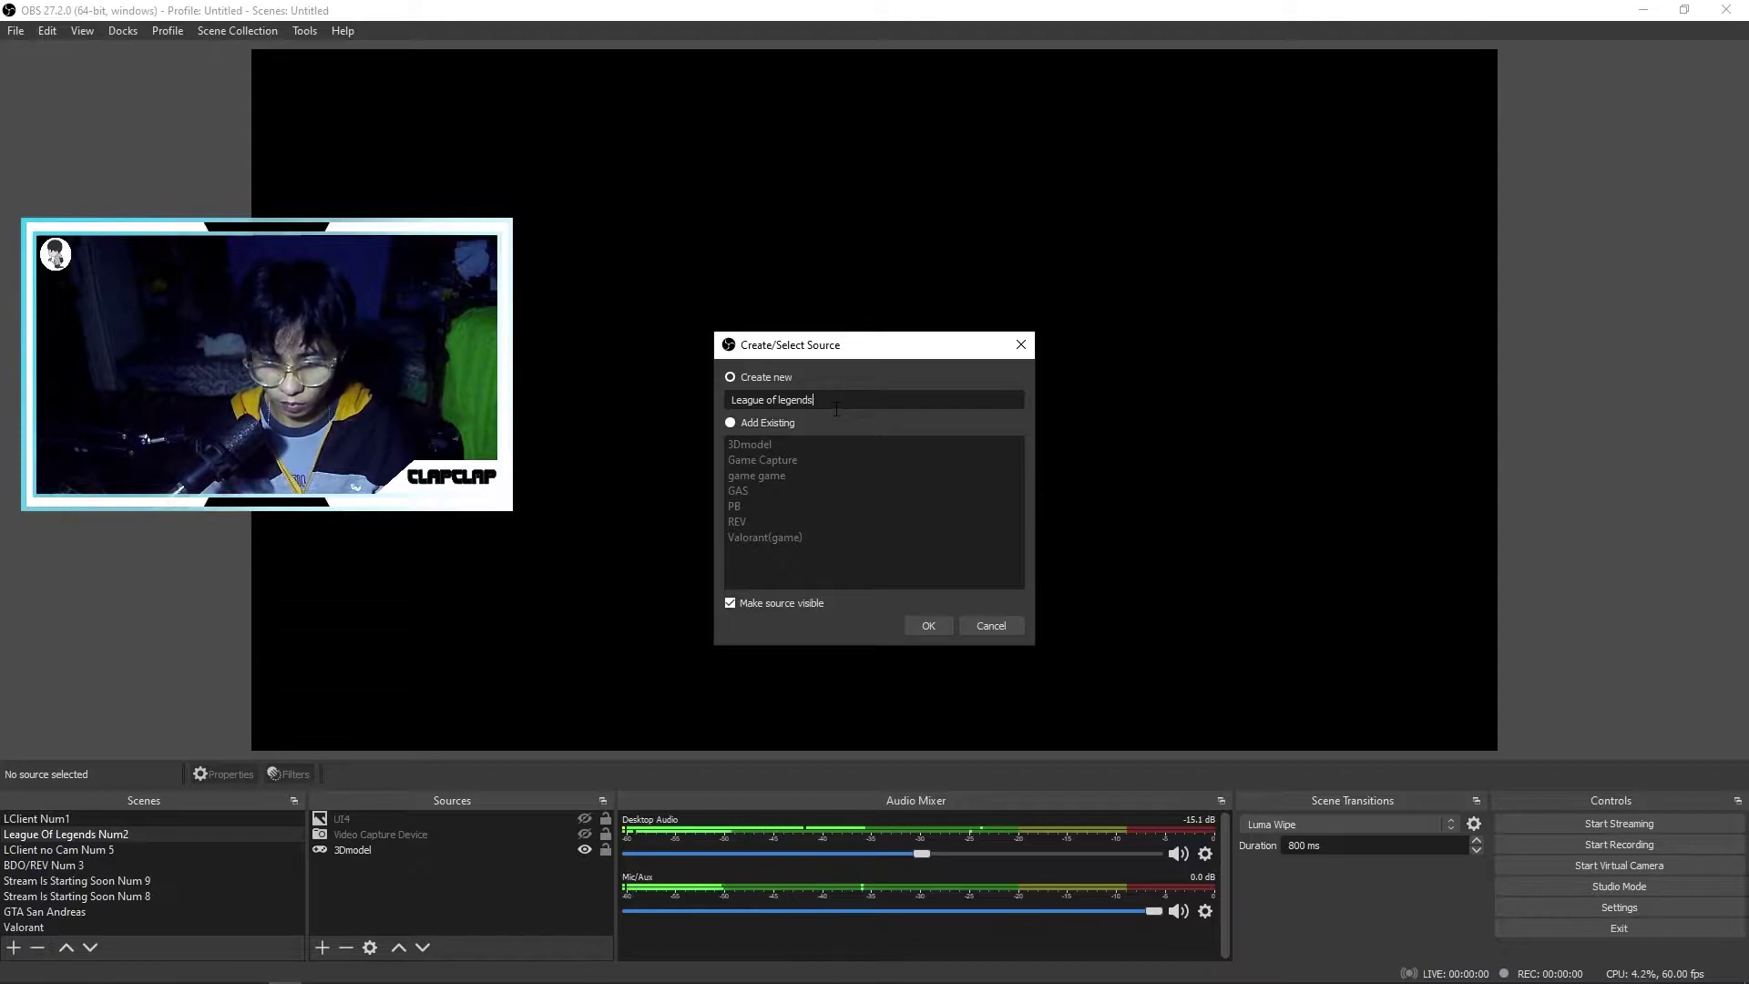
key(Return)
click(800, 613)
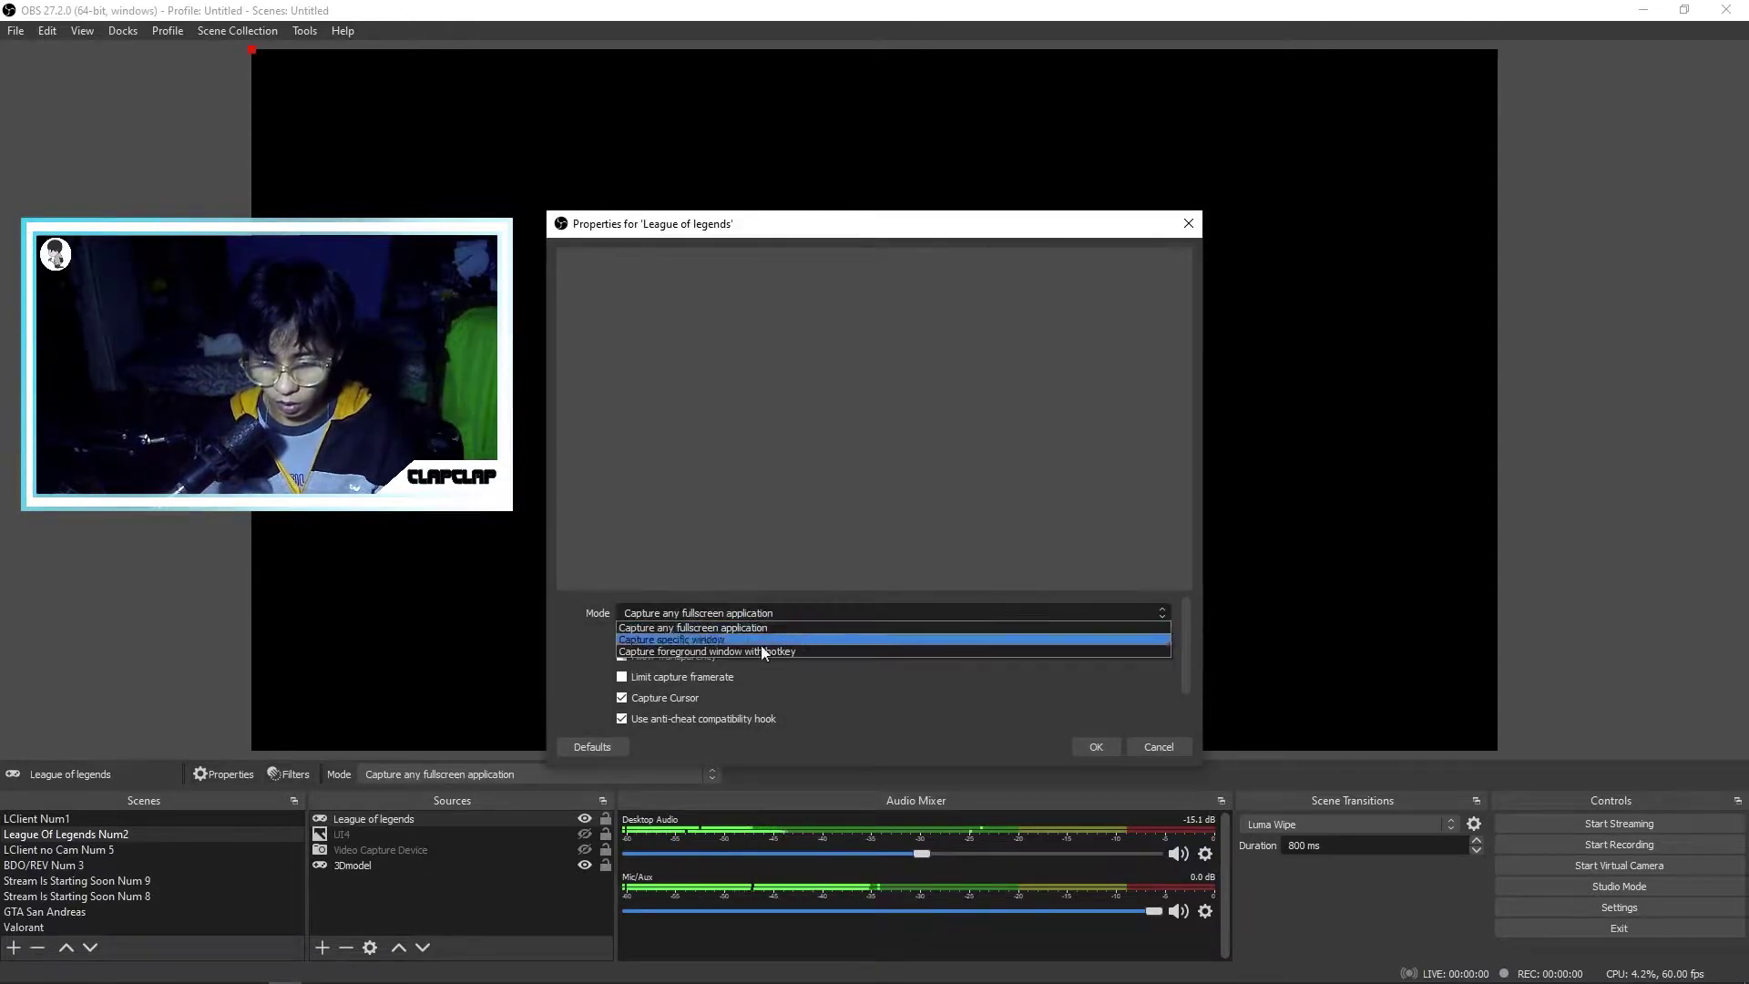
click(711, 642)
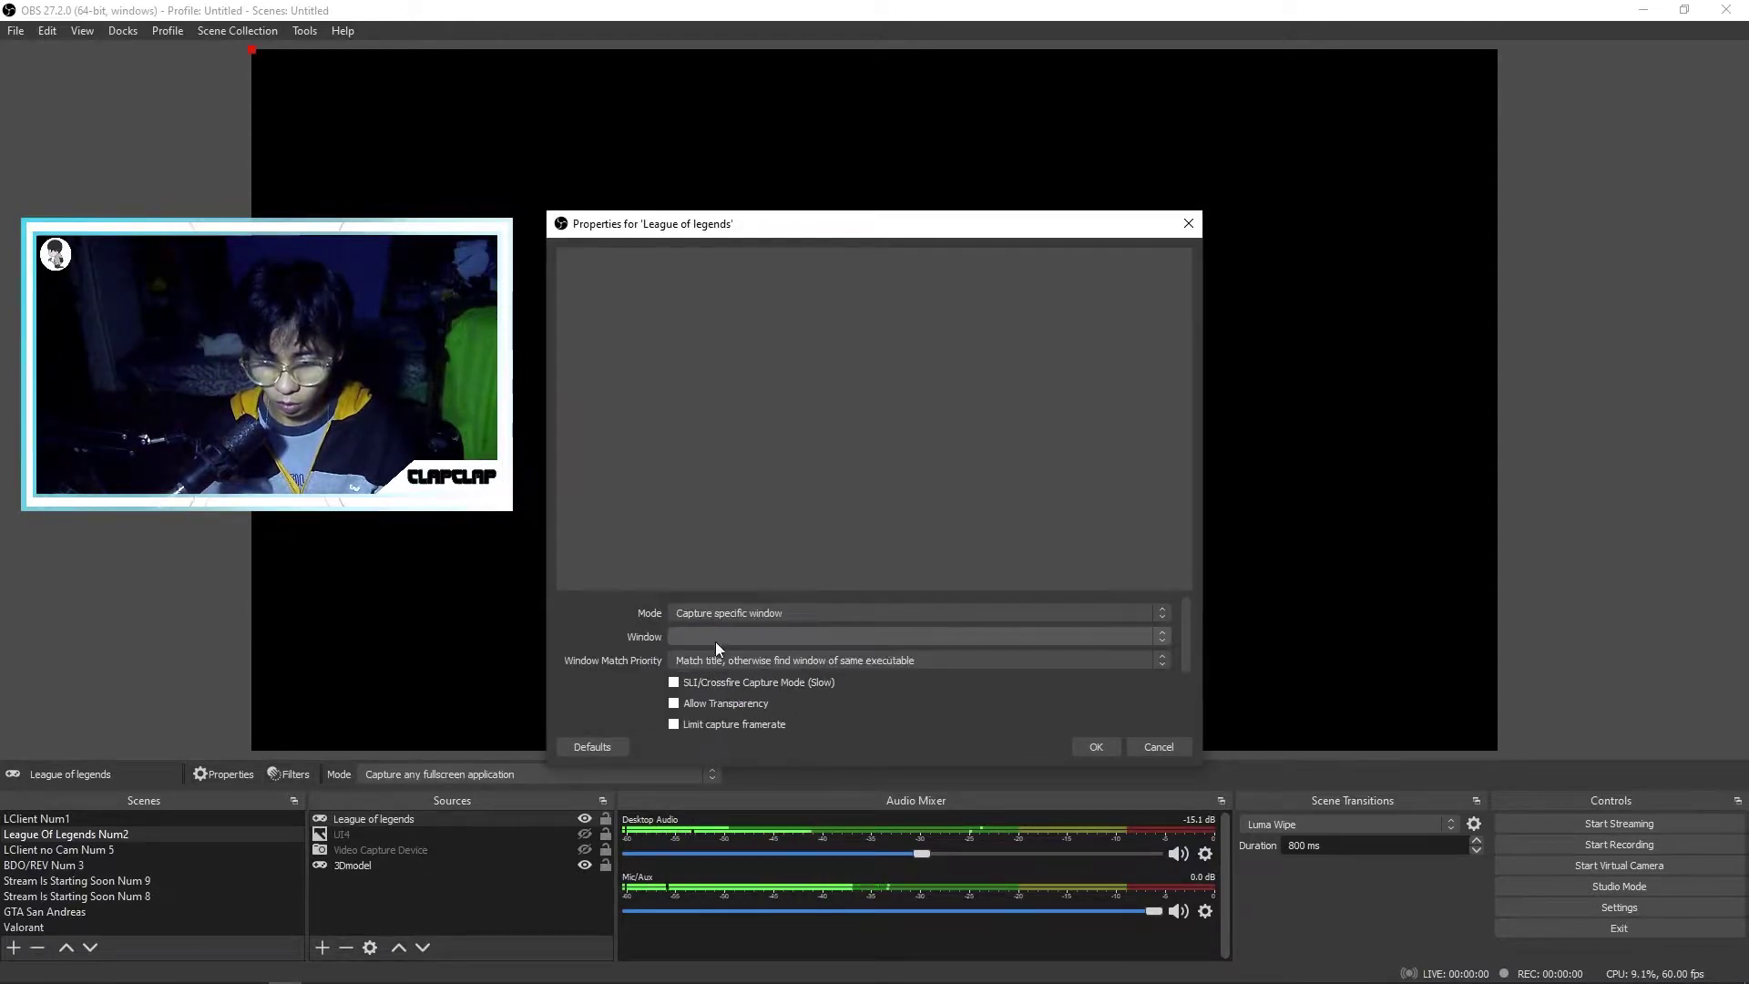
click(832, 638)
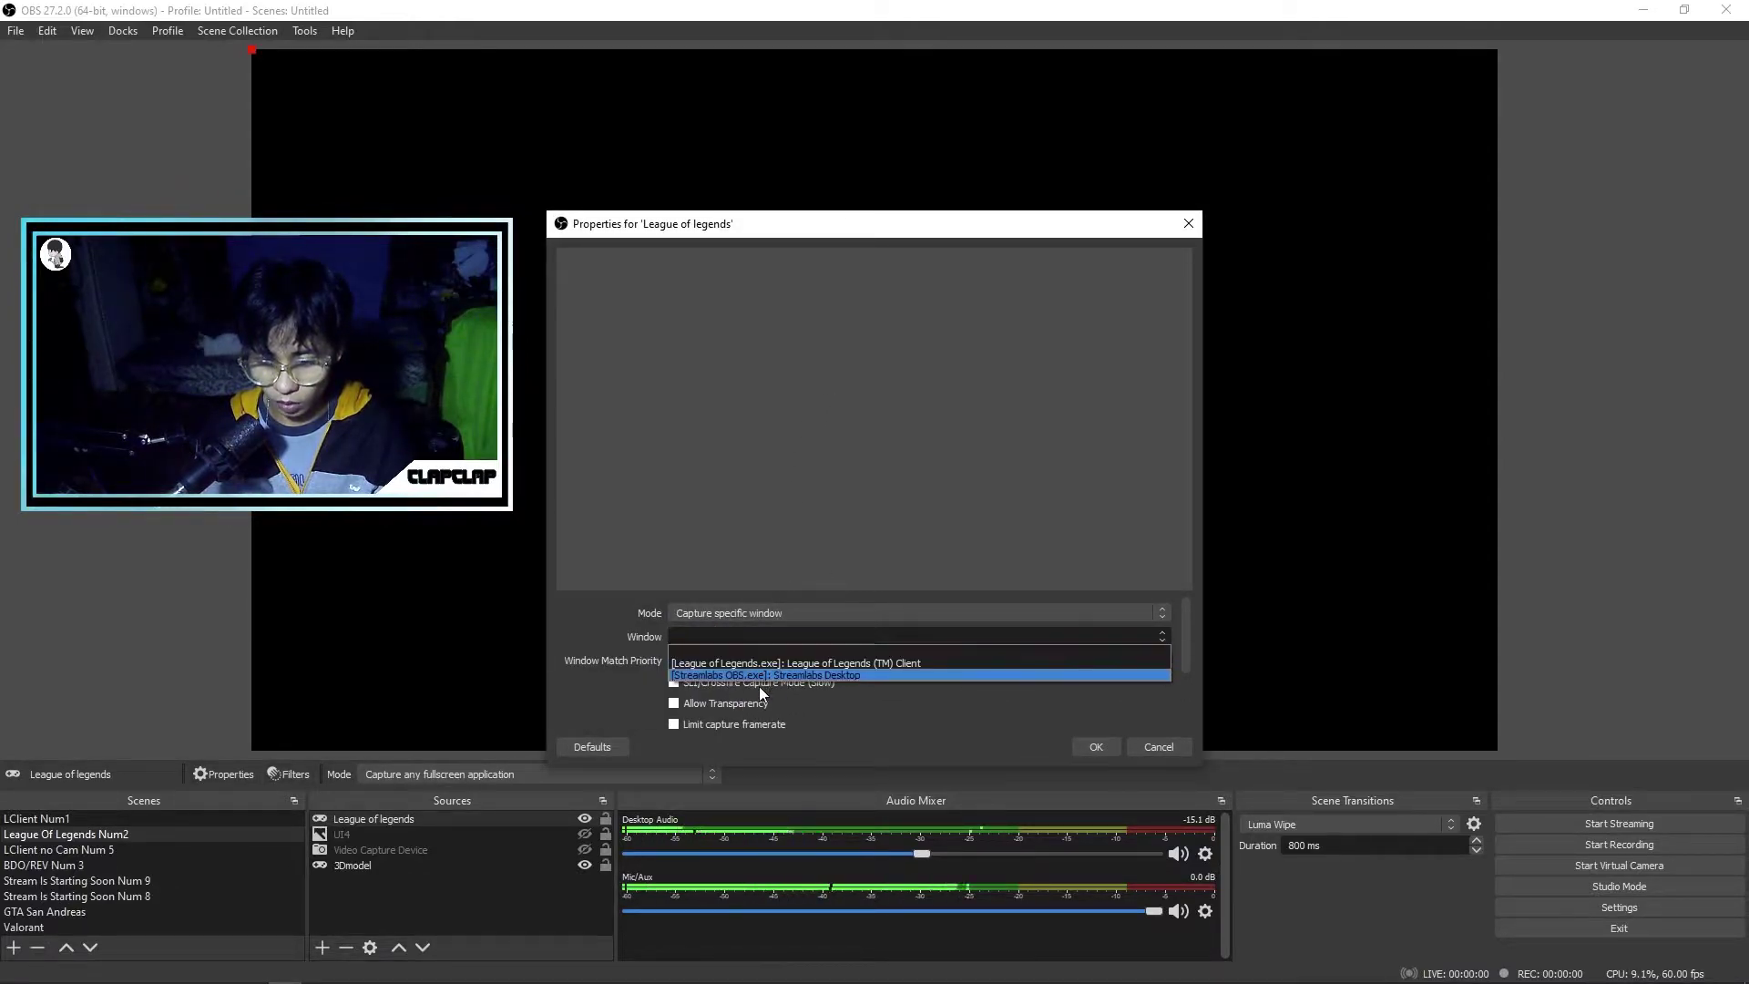
click(834, 661)
click(1096, 747)
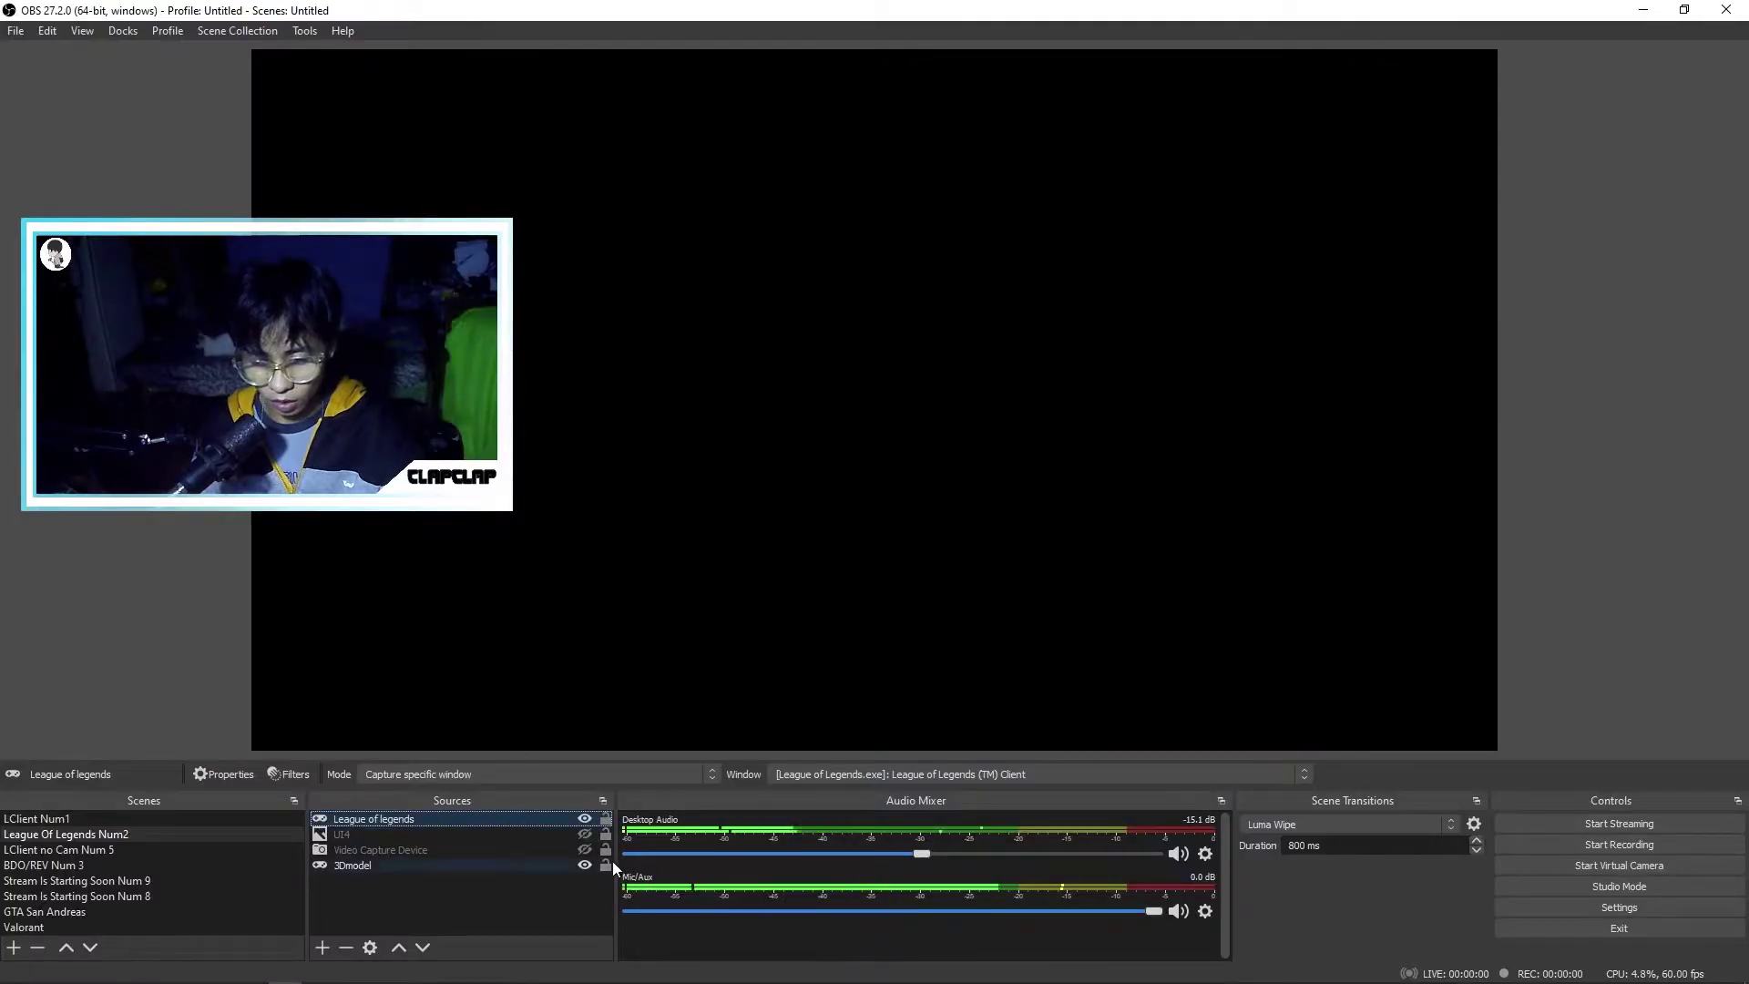
Lock the UI4, Video Capture Device and 3Dmodel sources, then open League of legends properties
click(606, 866)
click(606, 833)
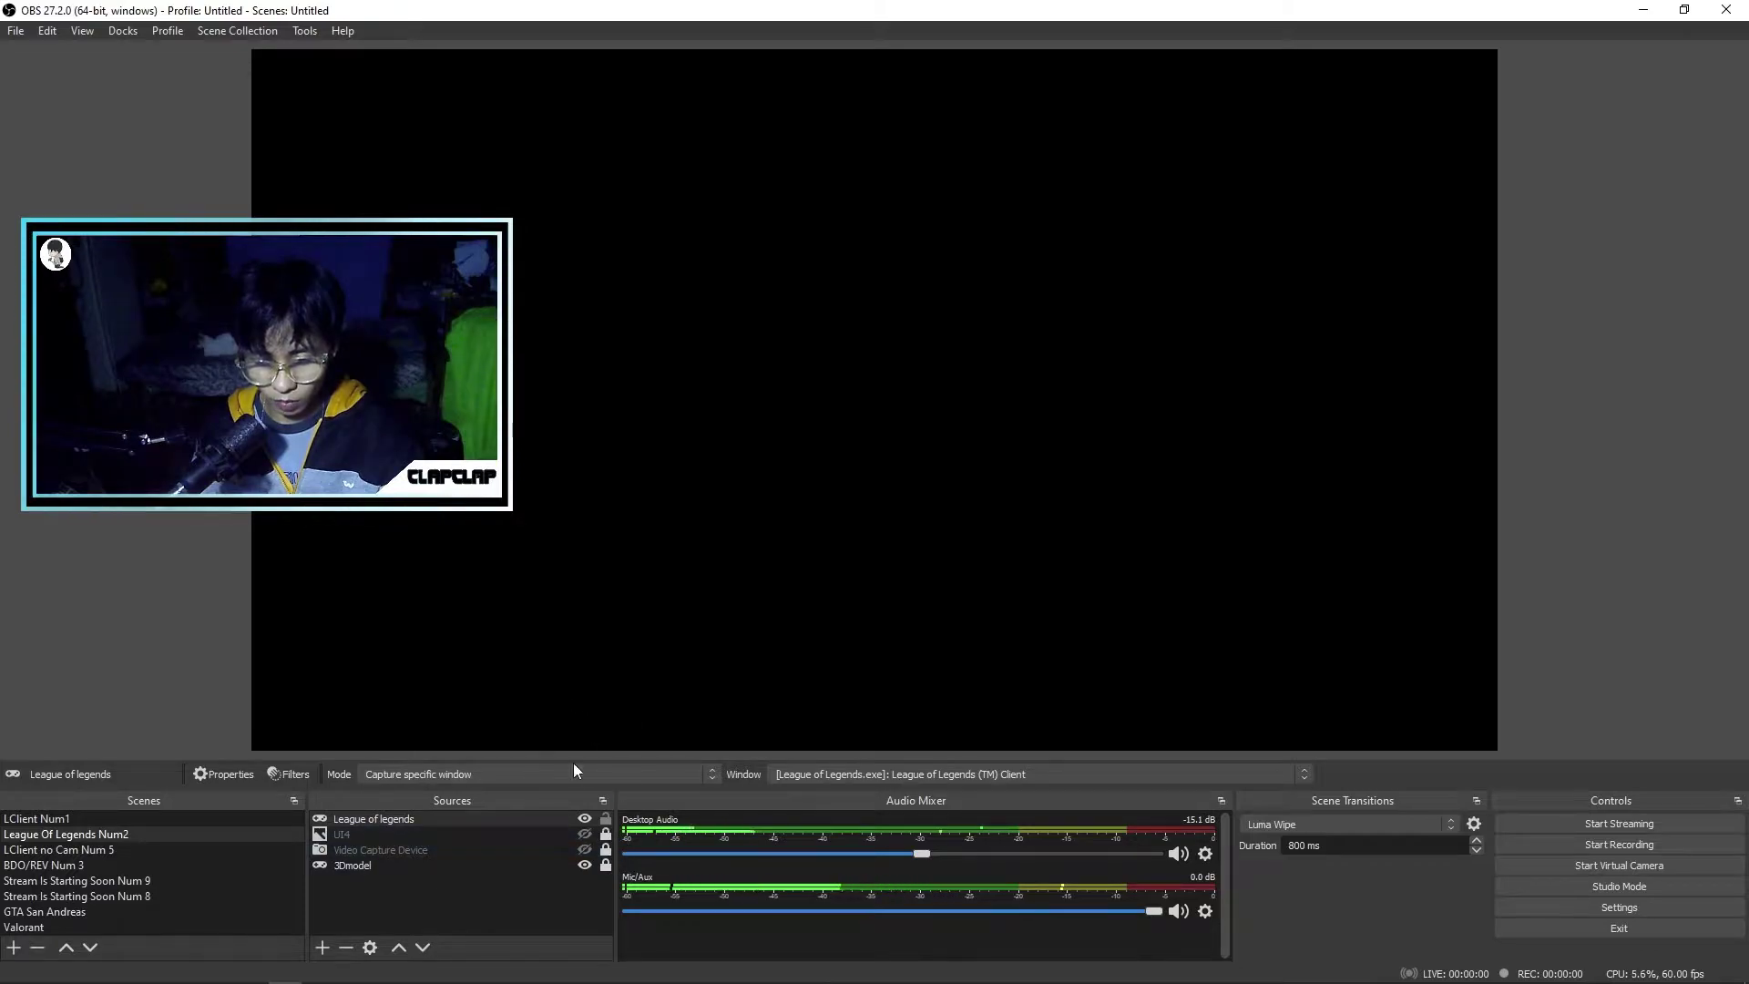
click(399, 822)
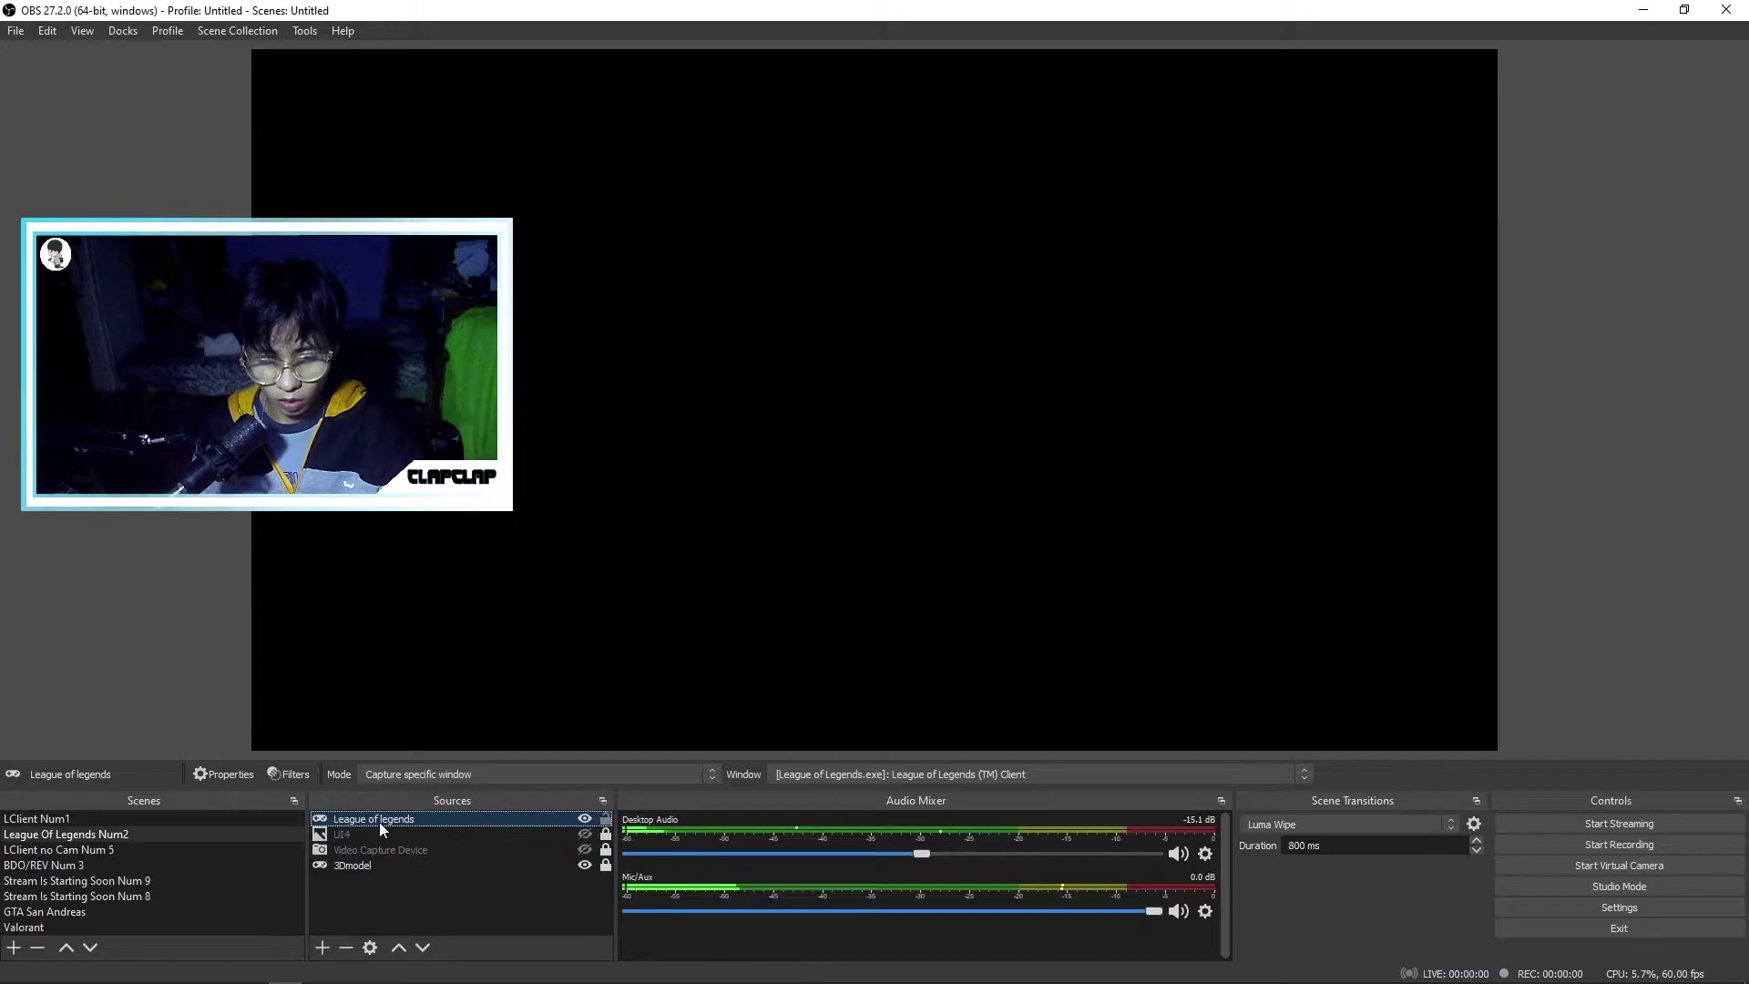
double_click(379, 822)
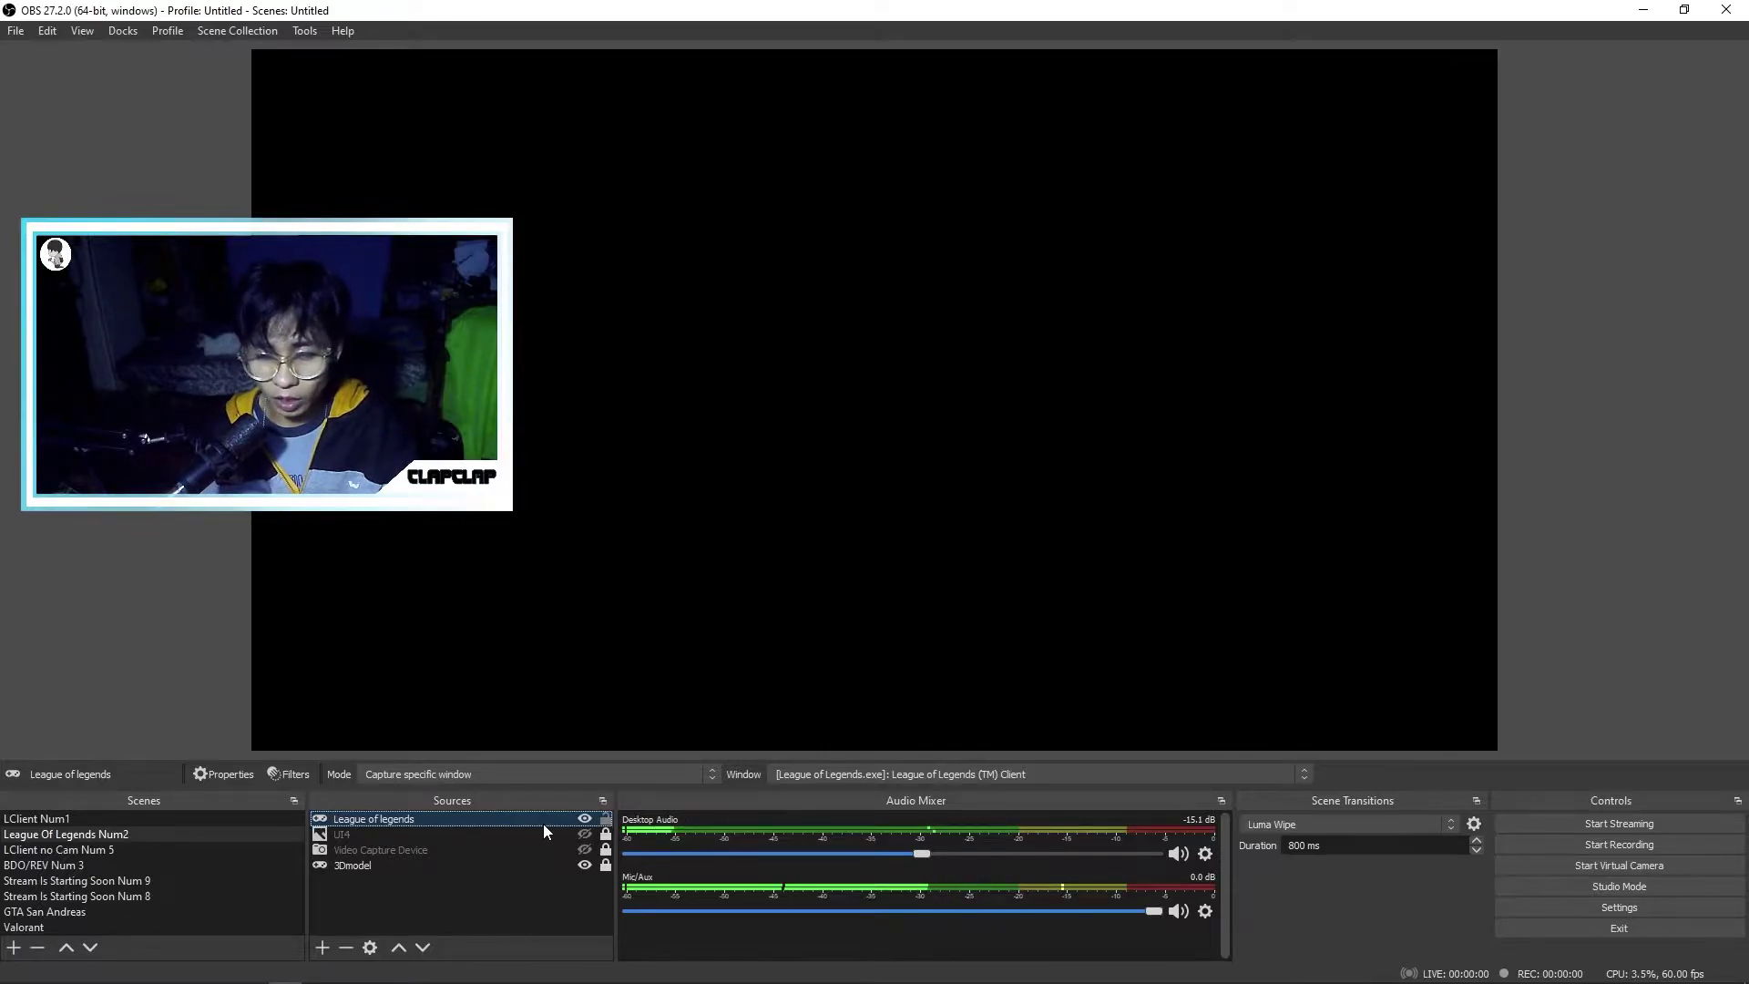
Close OBS Studio and refresh the Windows desktop
click(1741, 17)
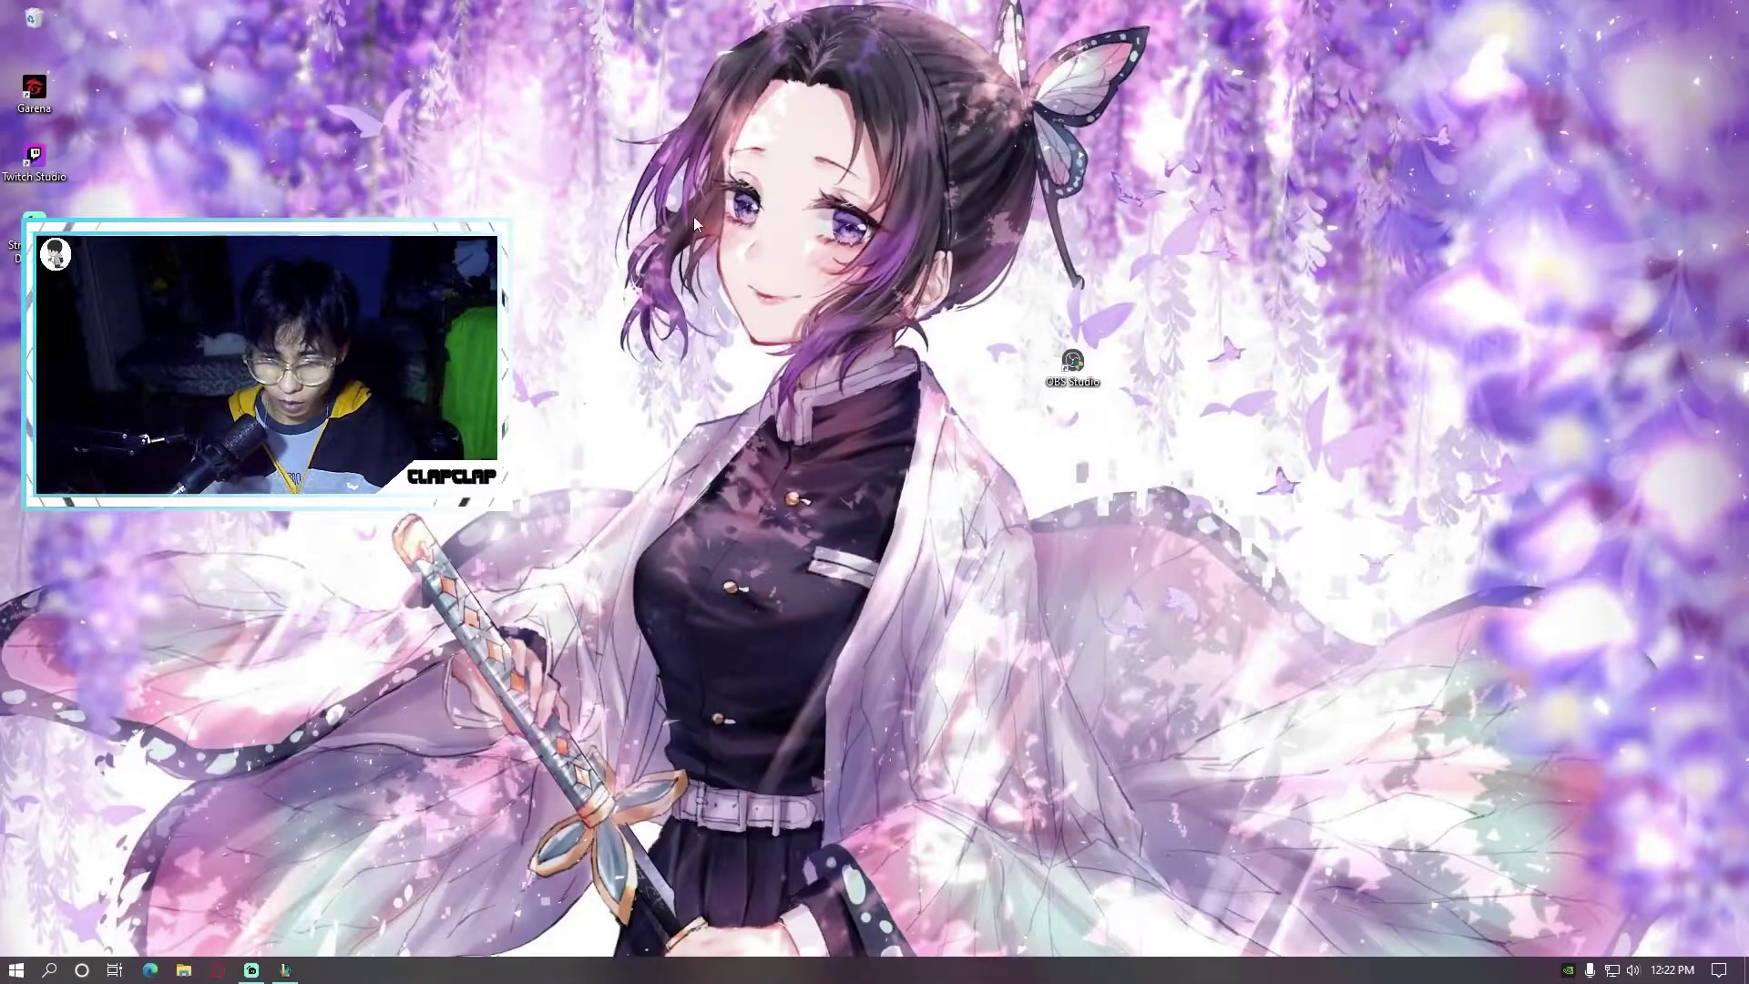
right_click(694, 223)
click(732, 238)
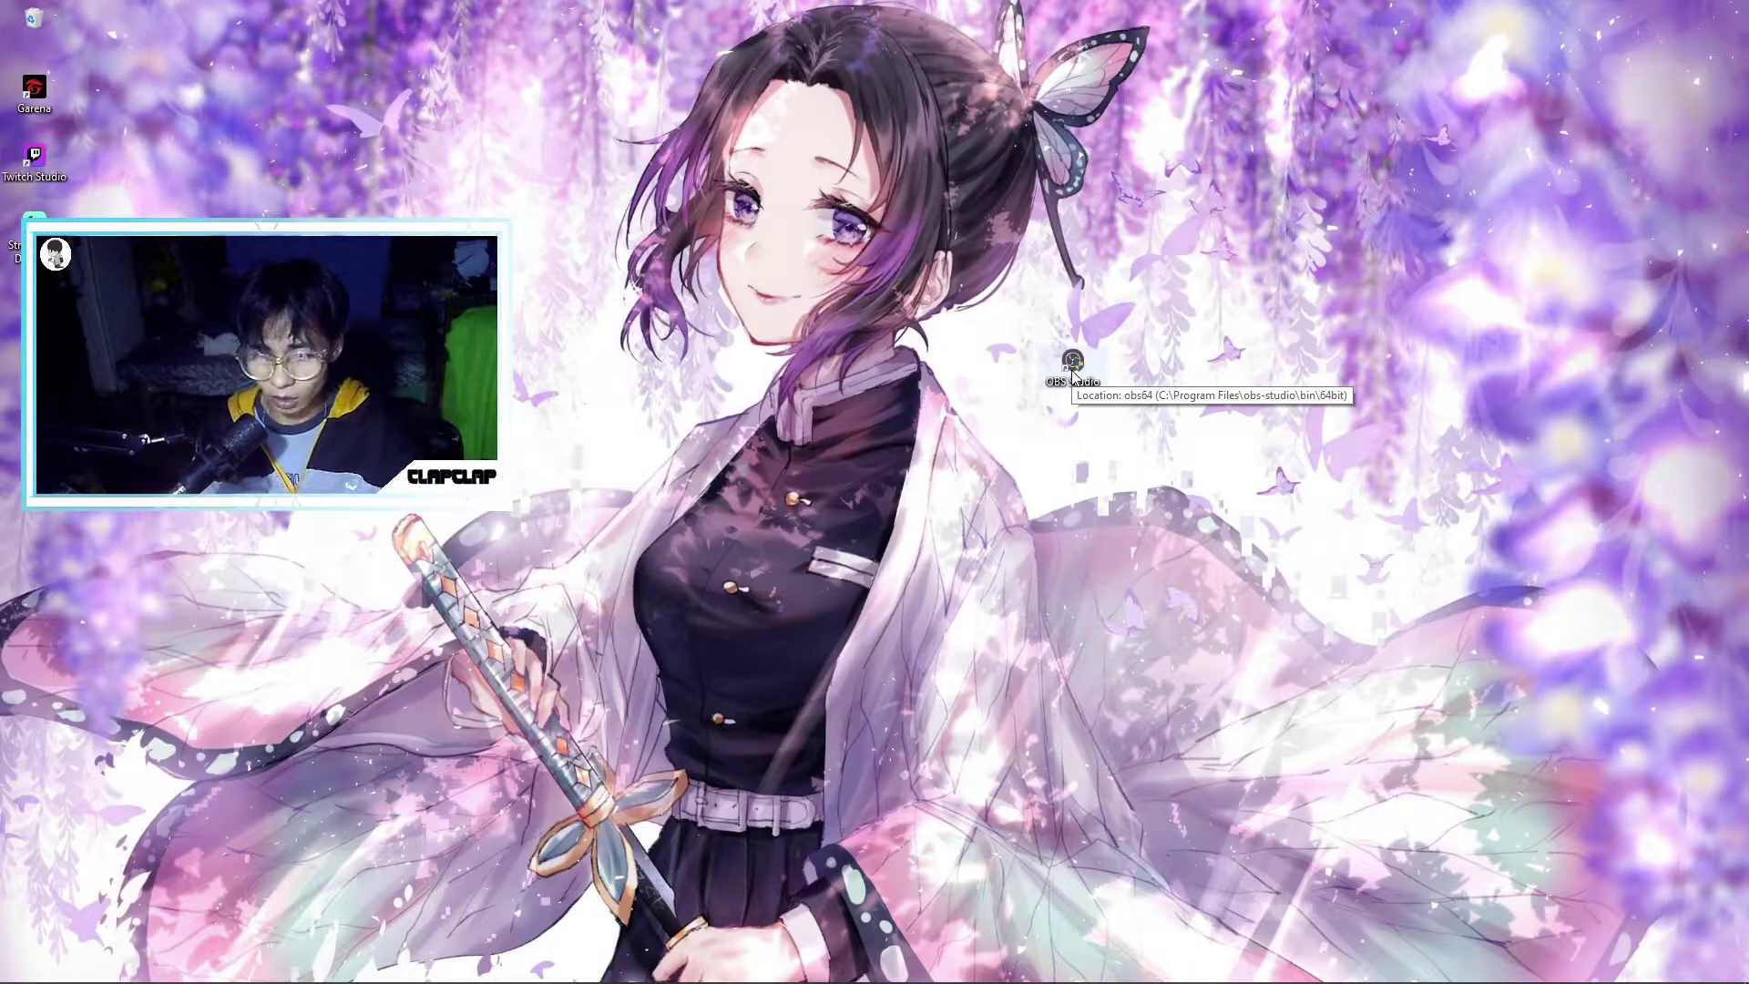
right_click(1230, 266)
click(1101, 381)
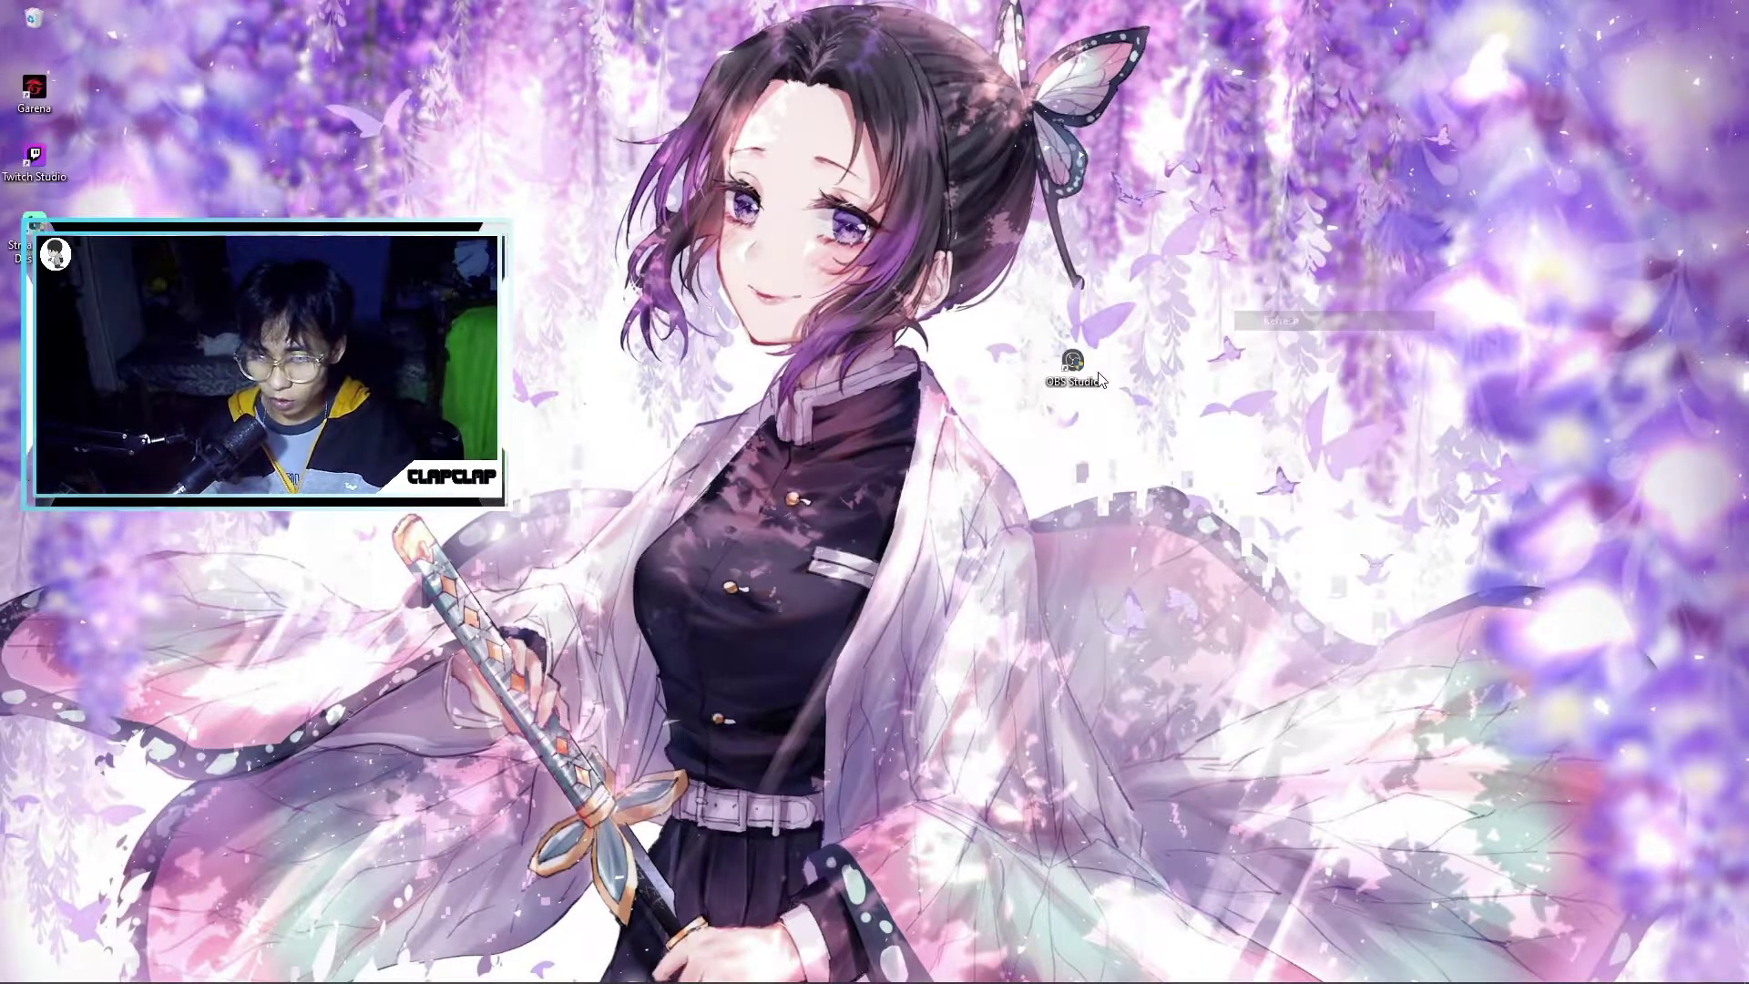
Set the OBS Studio shortcut's compatibility option to always run as administrator
right_click(1069, 371)
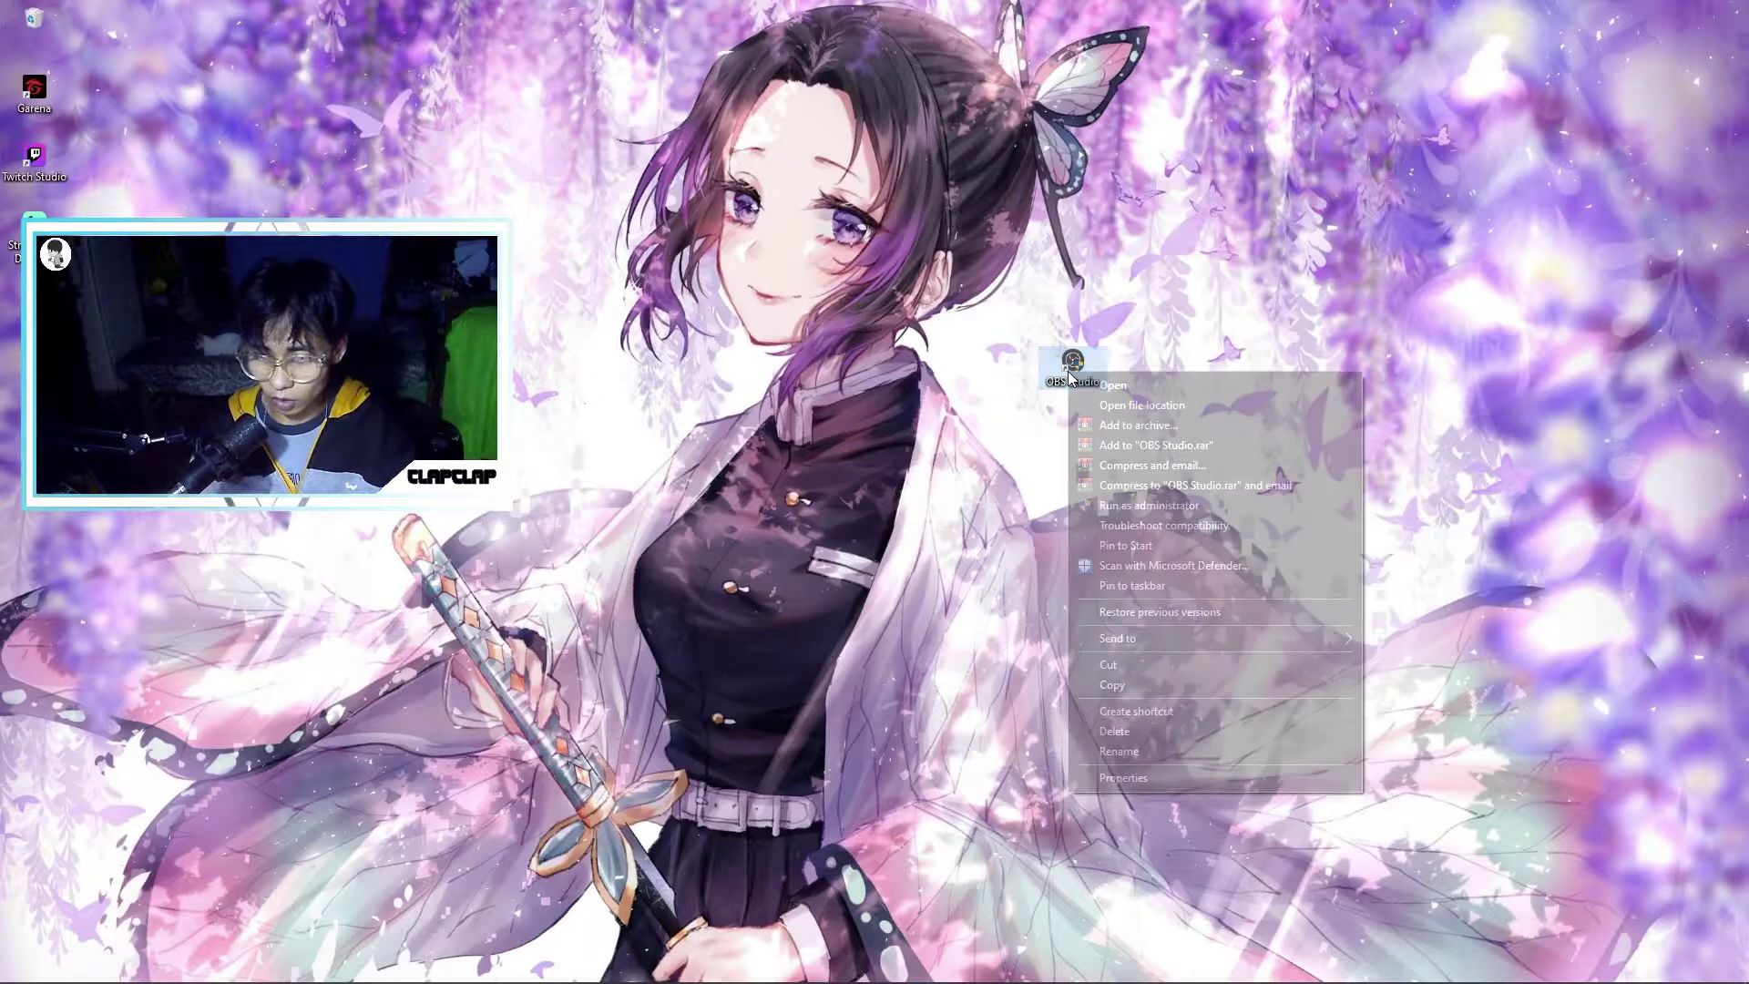
click(1167, 775)
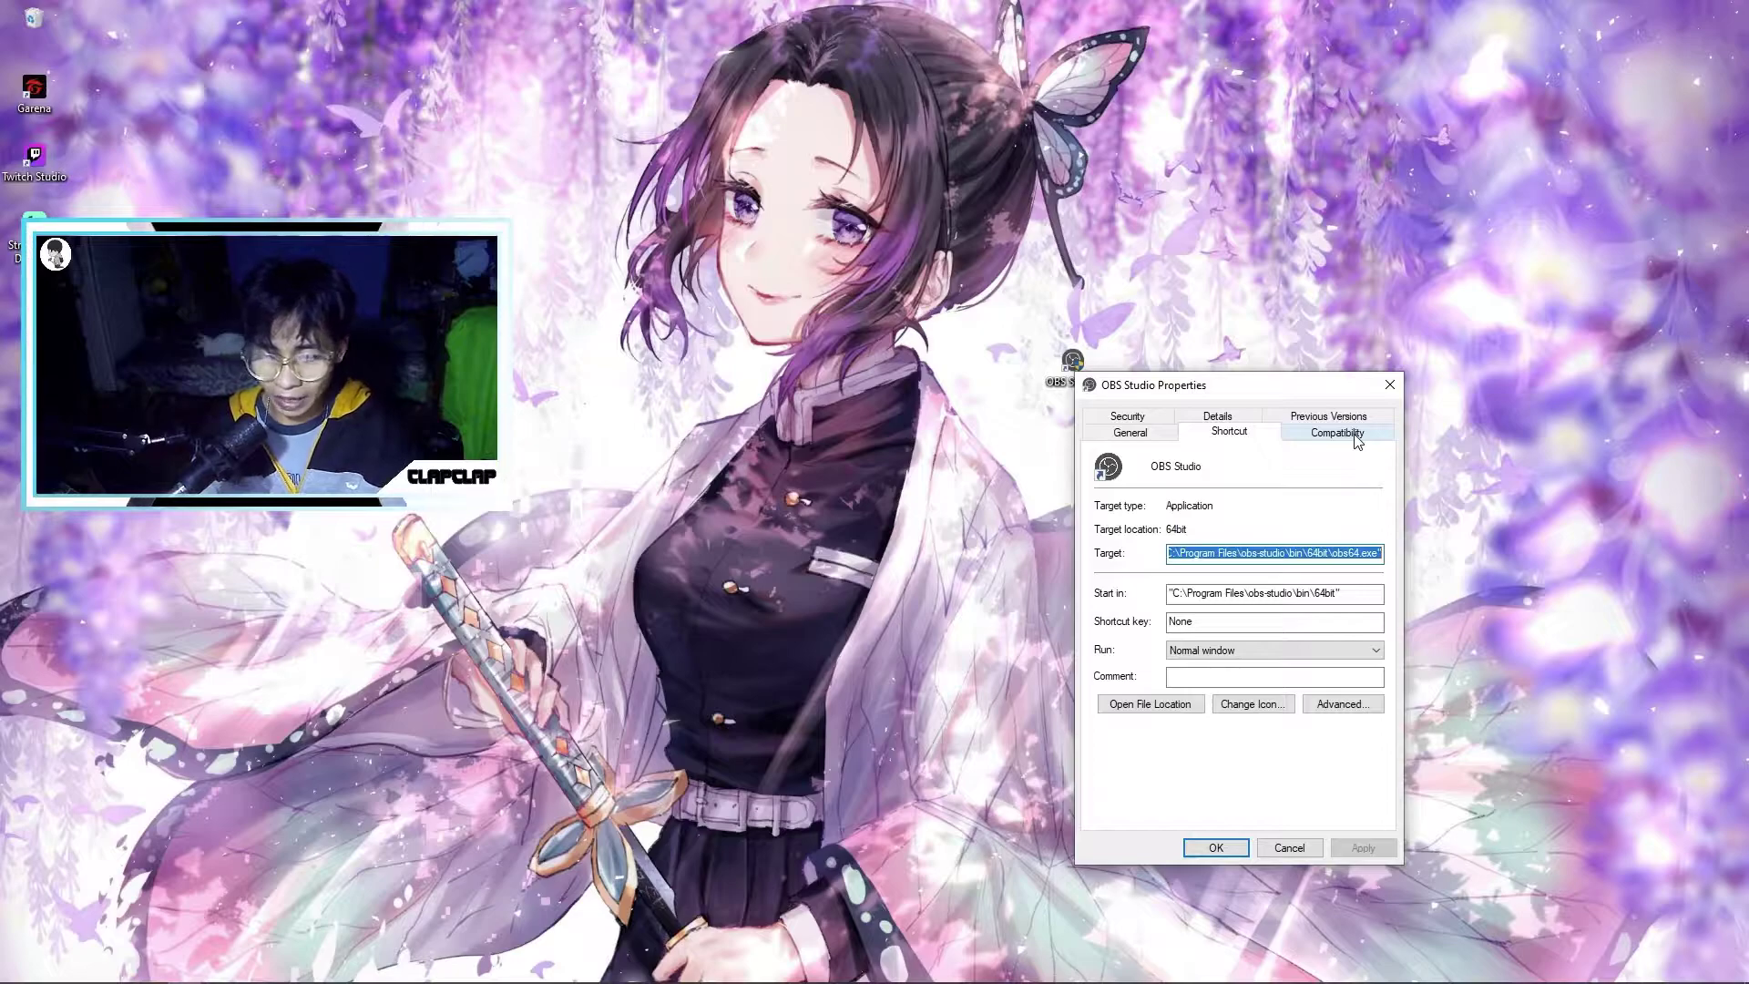
click(1340, 433)
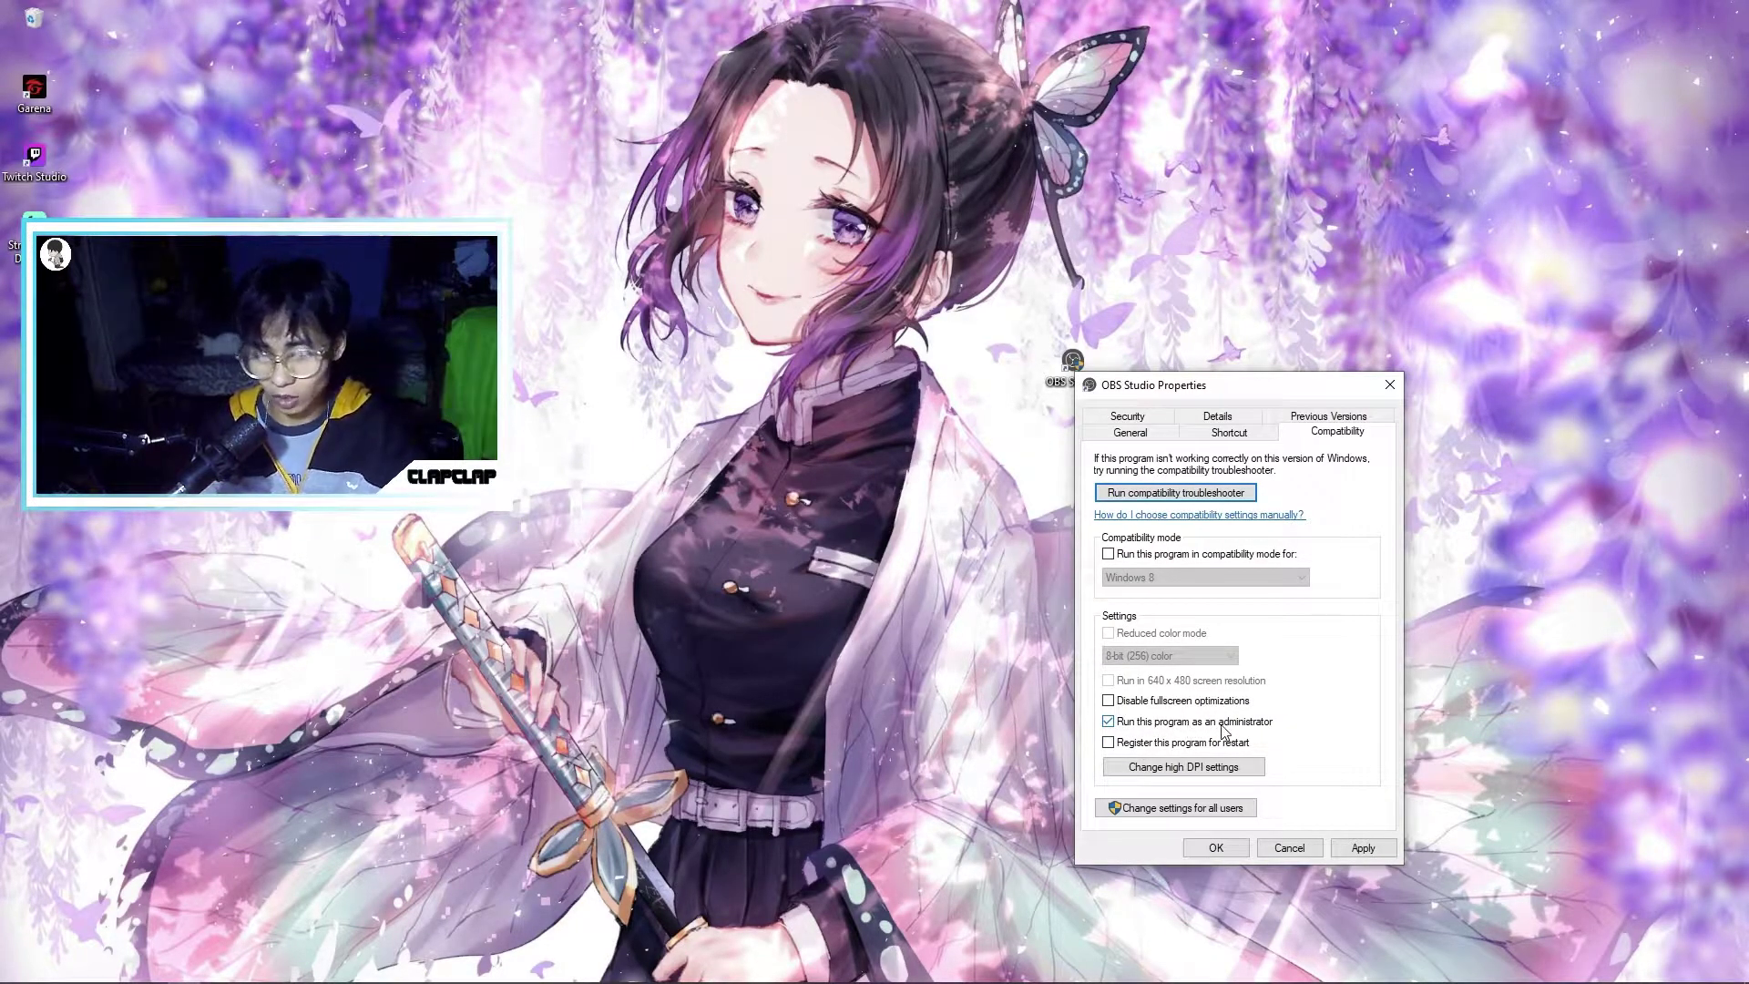
click(1387, 851)
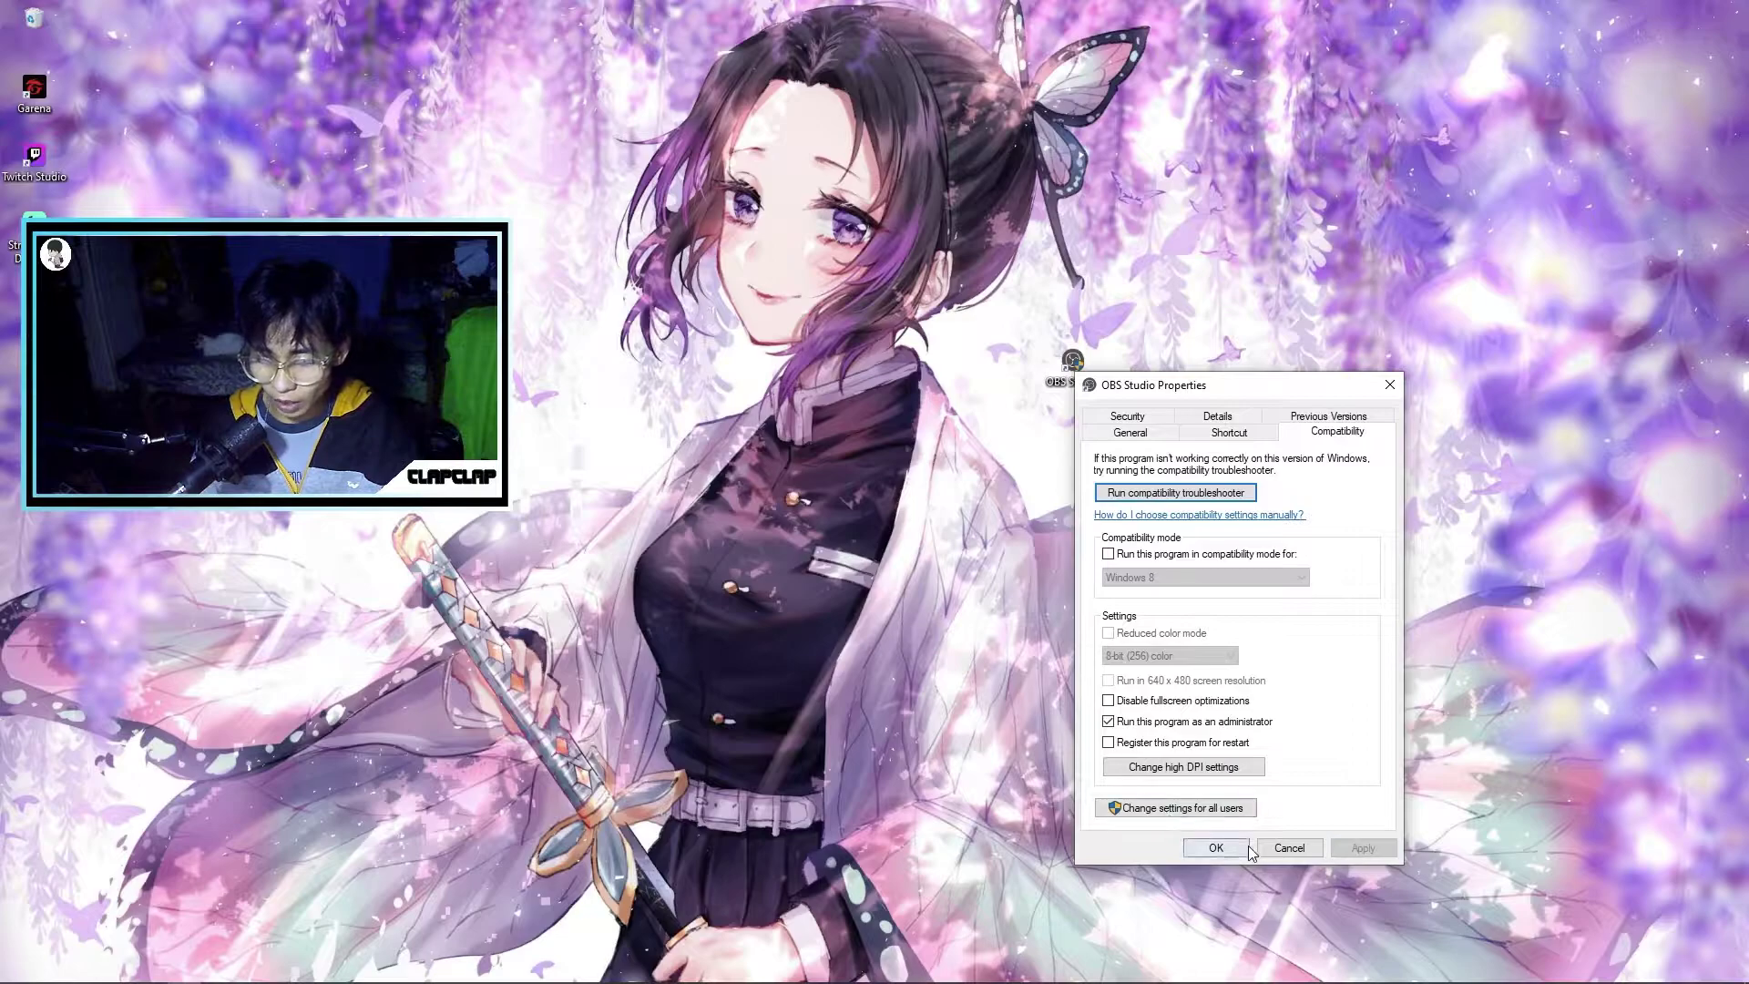
click(1215, 847)
right_click(1348, 259)
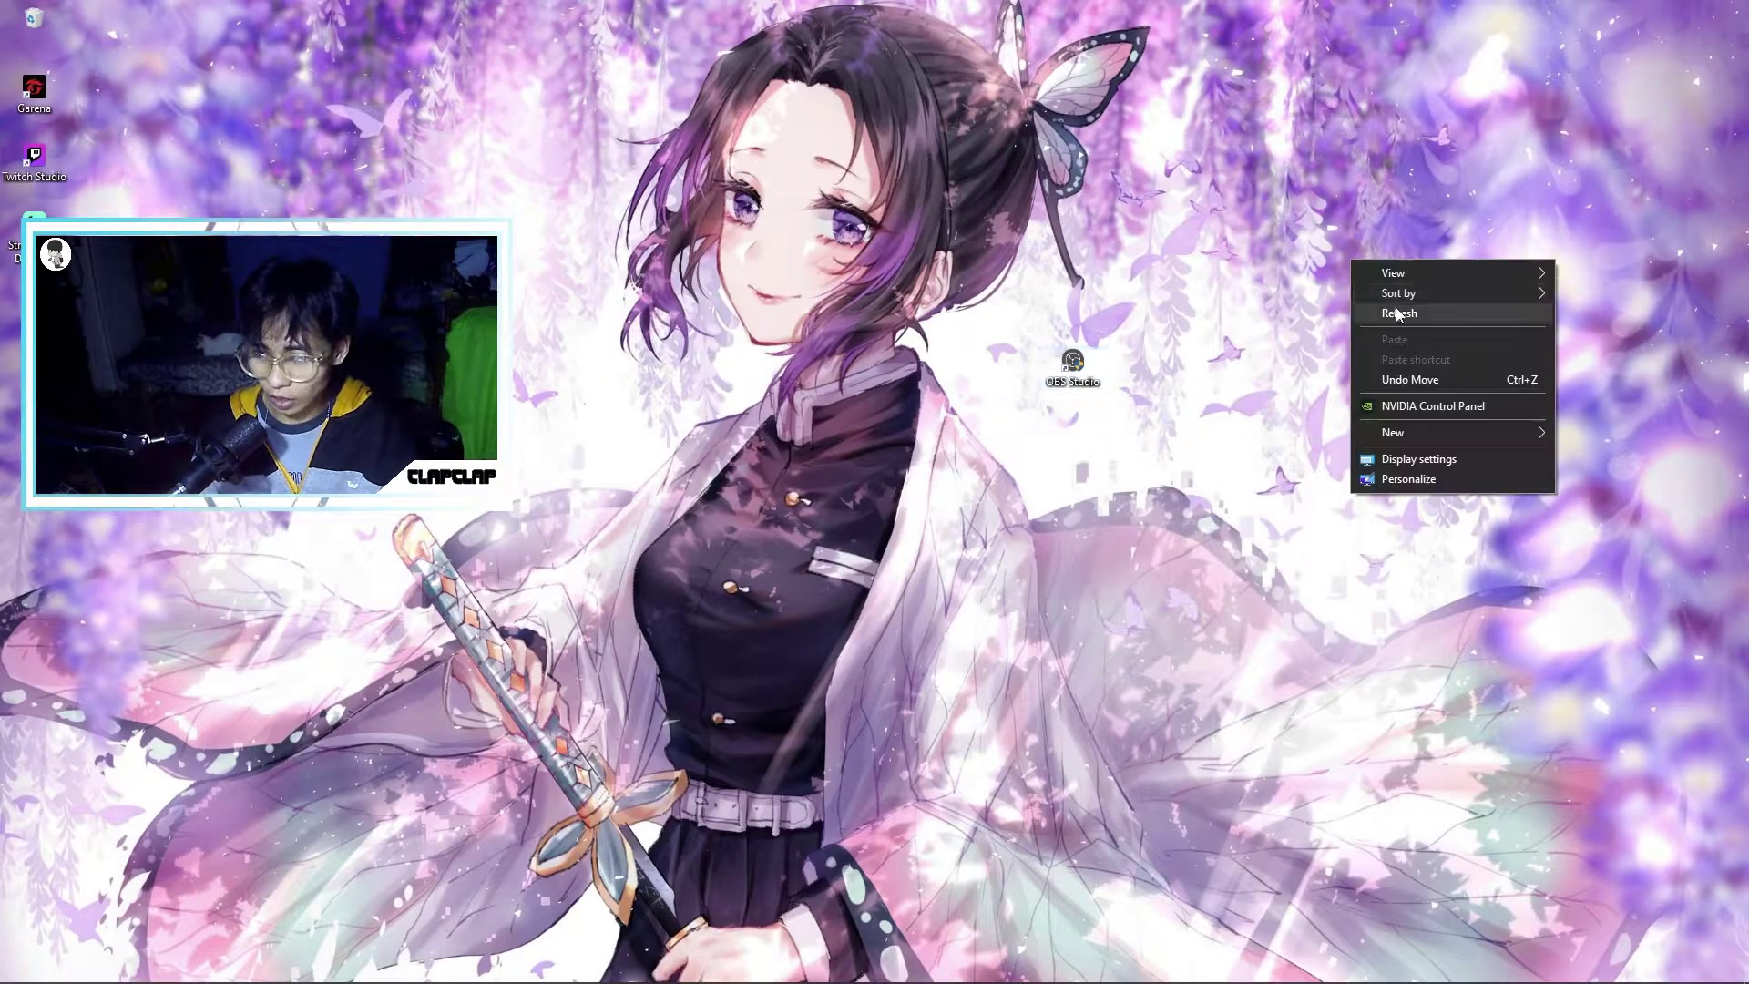
Refresh the desktop, then delete the League of legends source and confirm the removal
click(1381, 312)
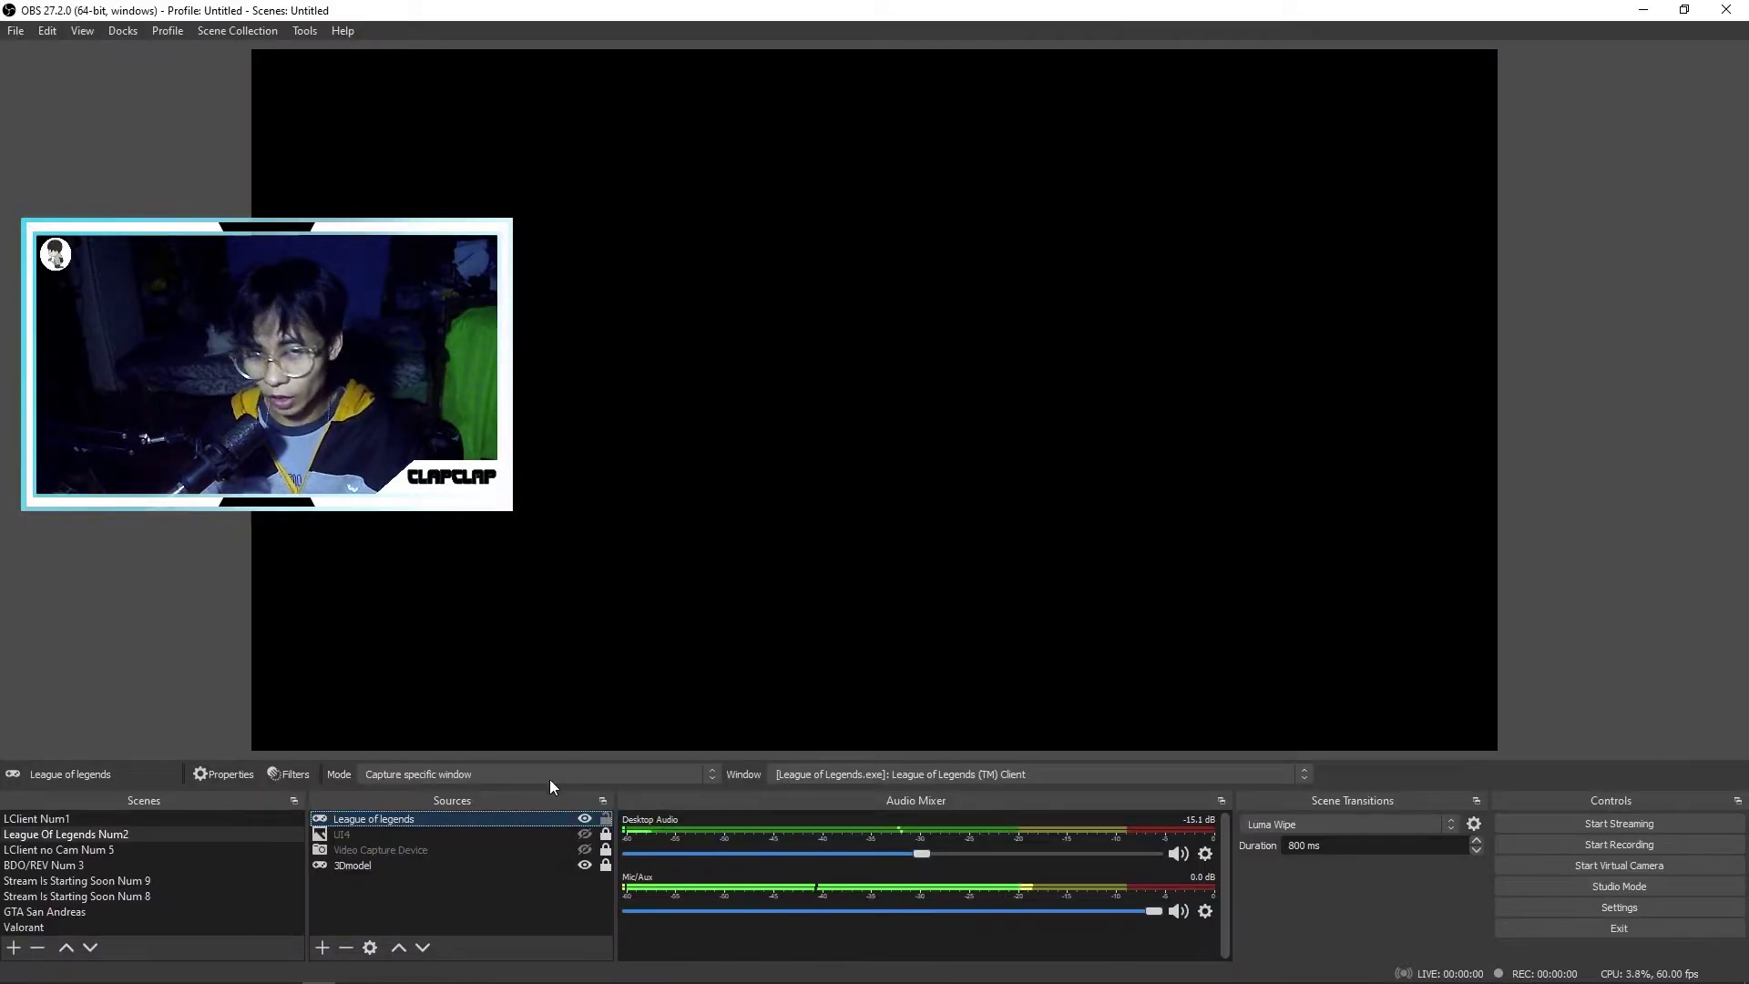
key(Delete)
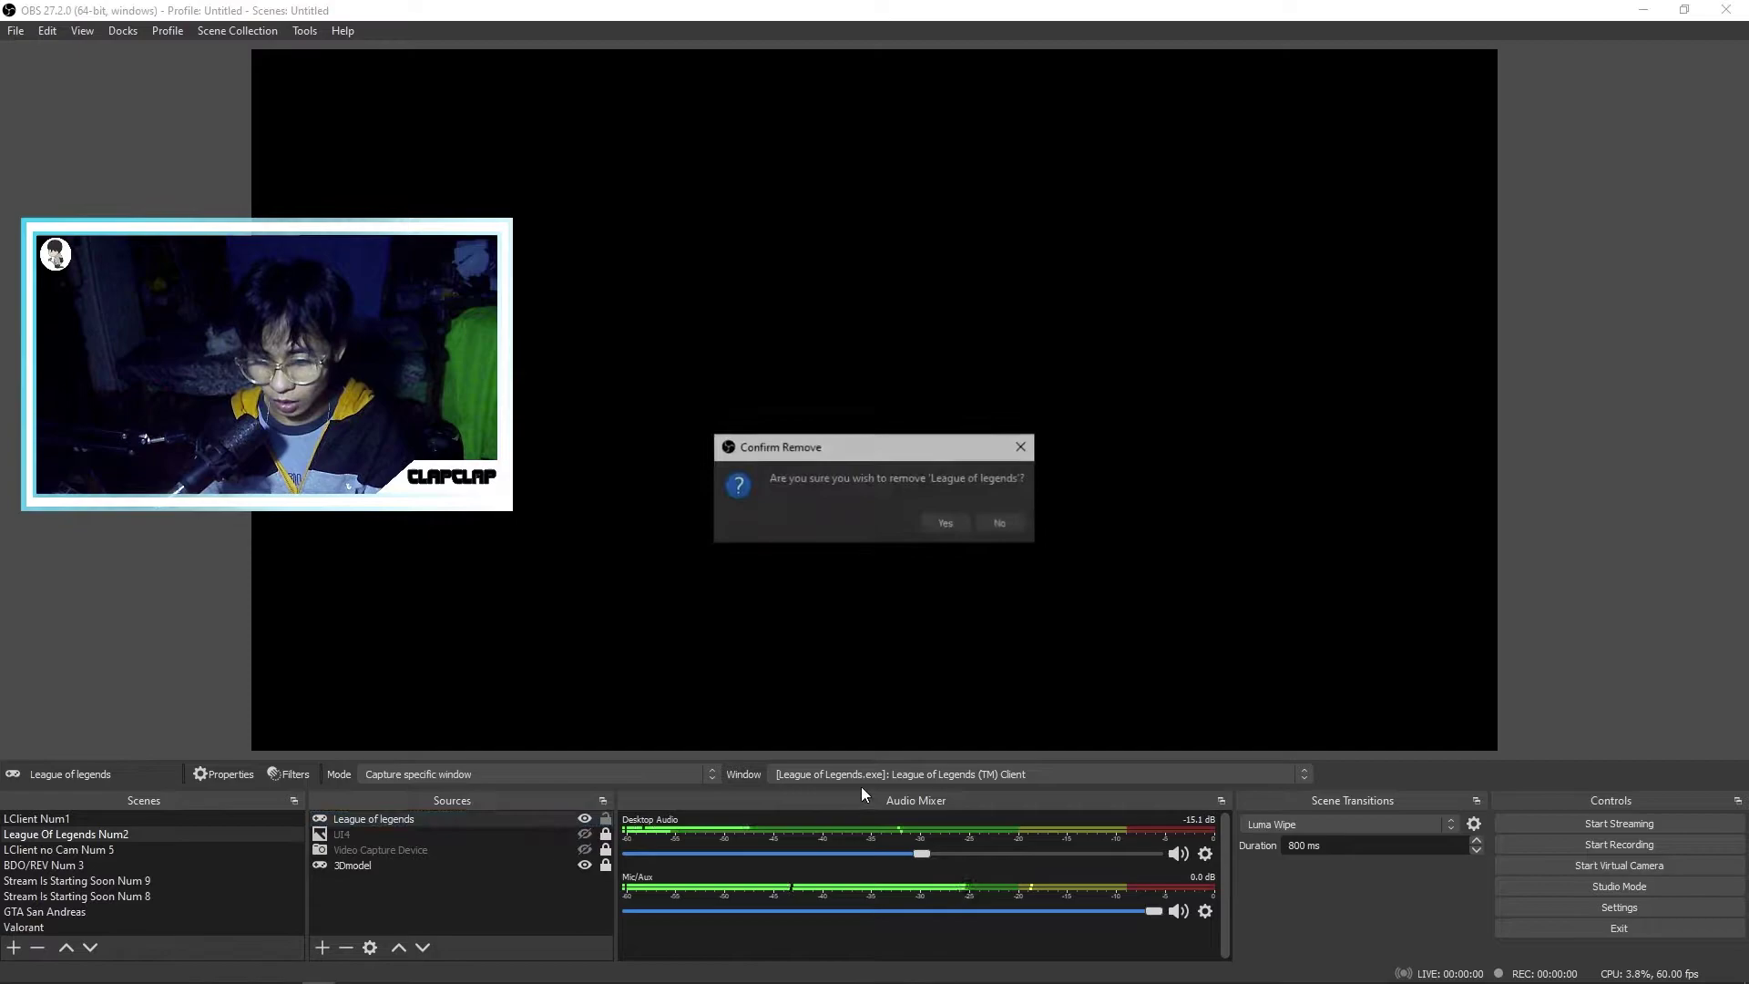
click(942, 519)
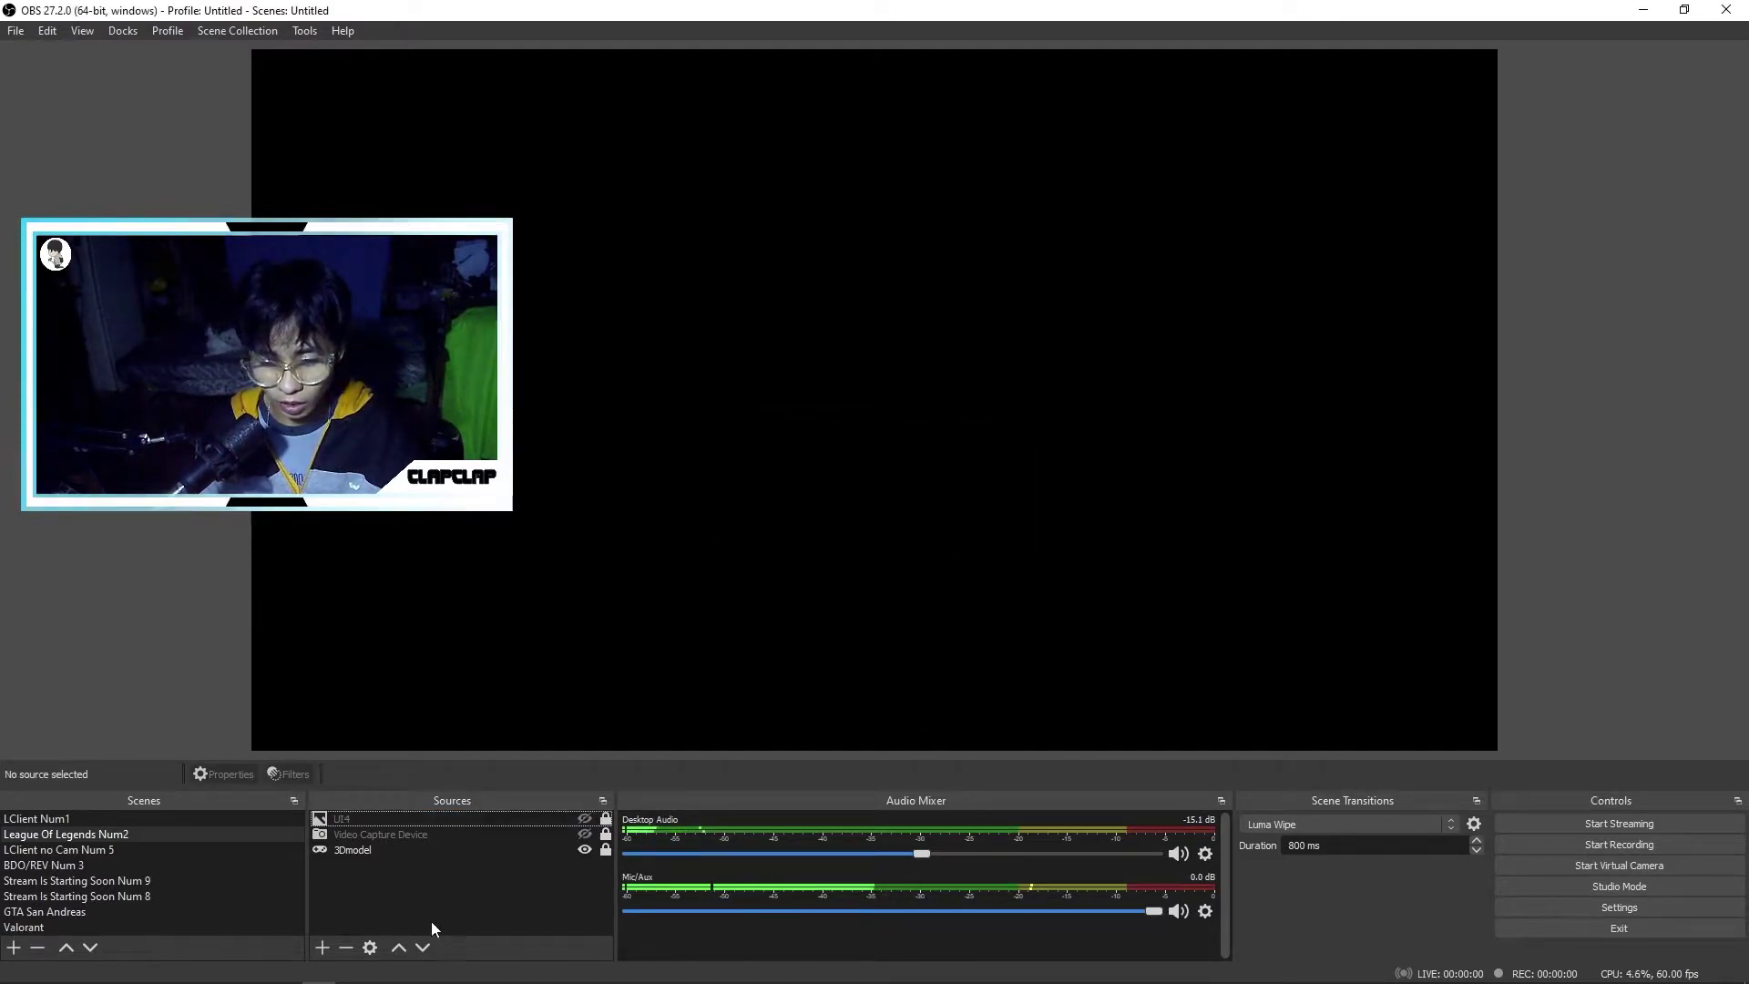
Add a Game Capture source named 'League' capturing the League of Legends (TM) Client window
click(324, 948)
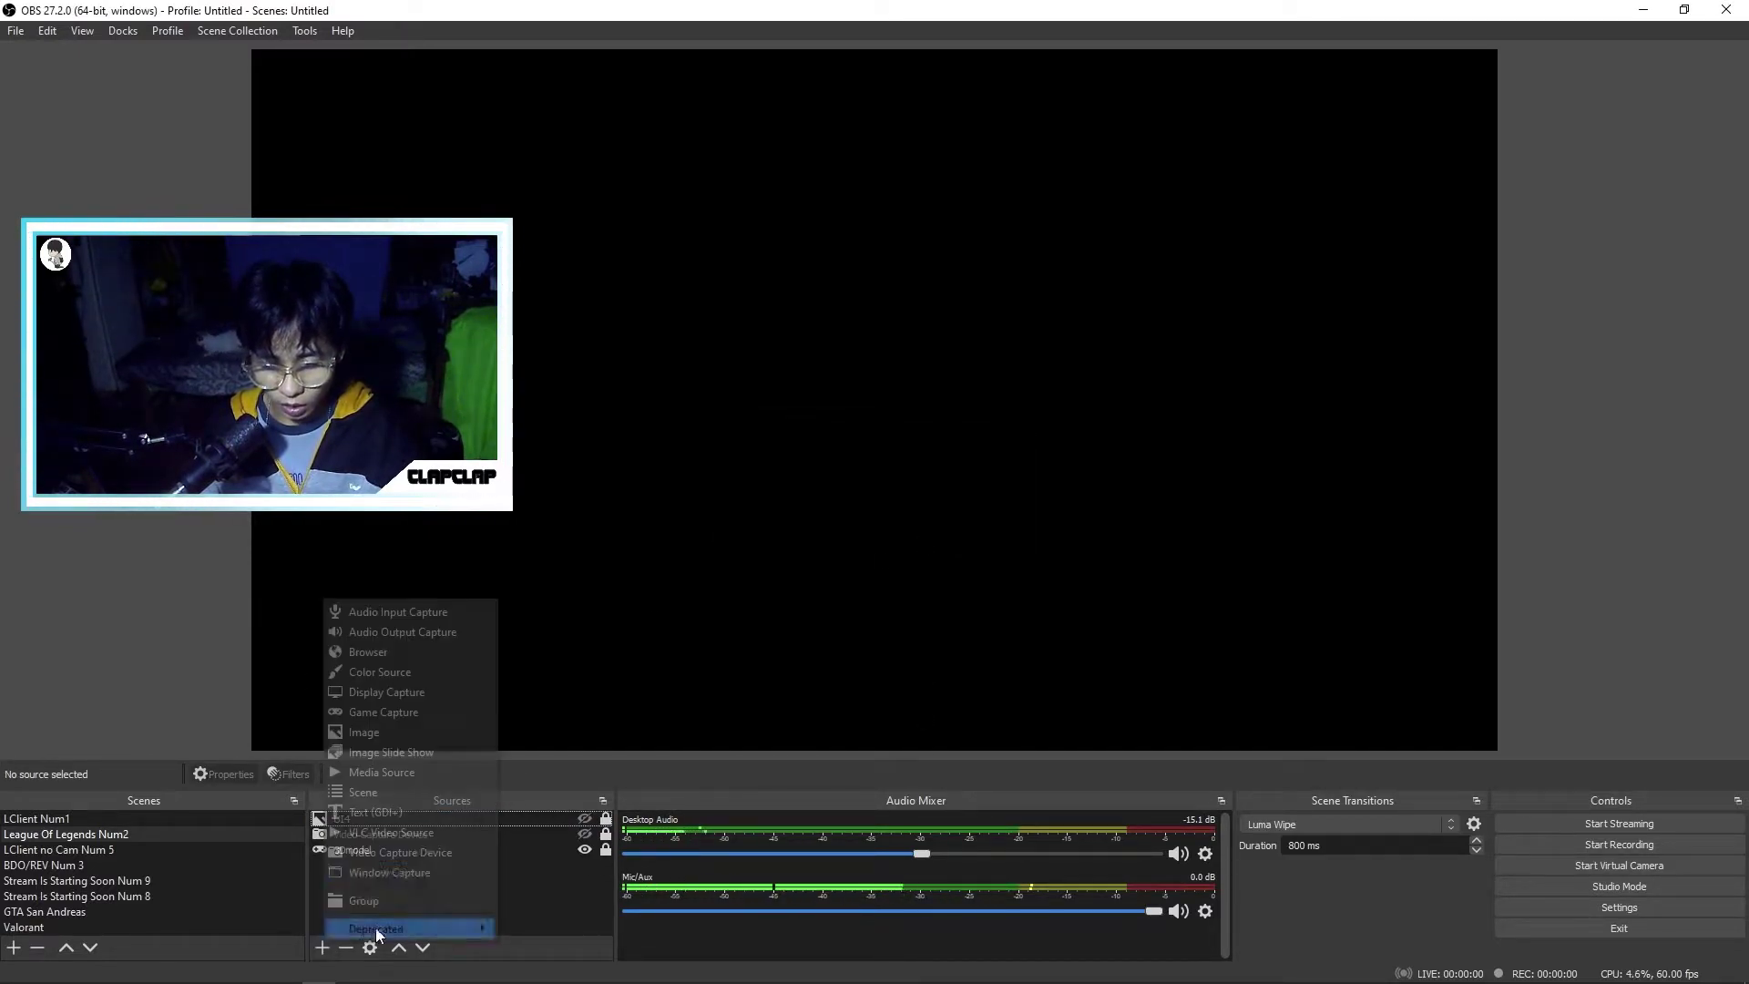
click(424, 712)
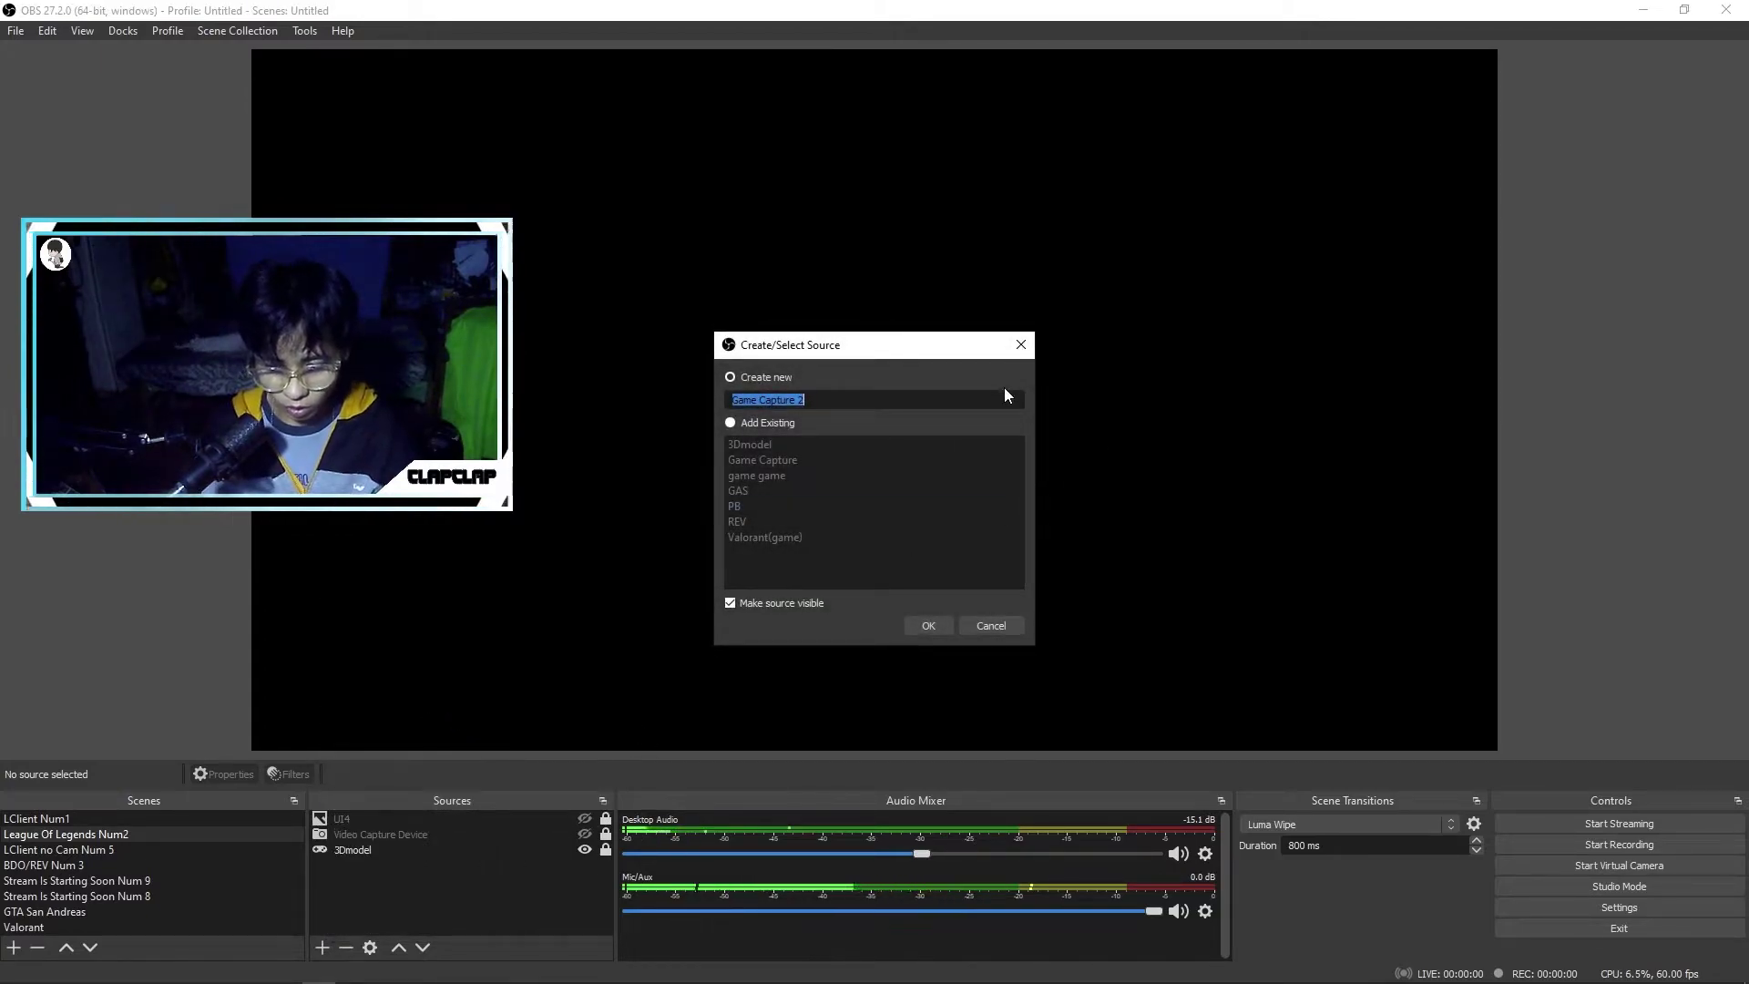
text(Leag)
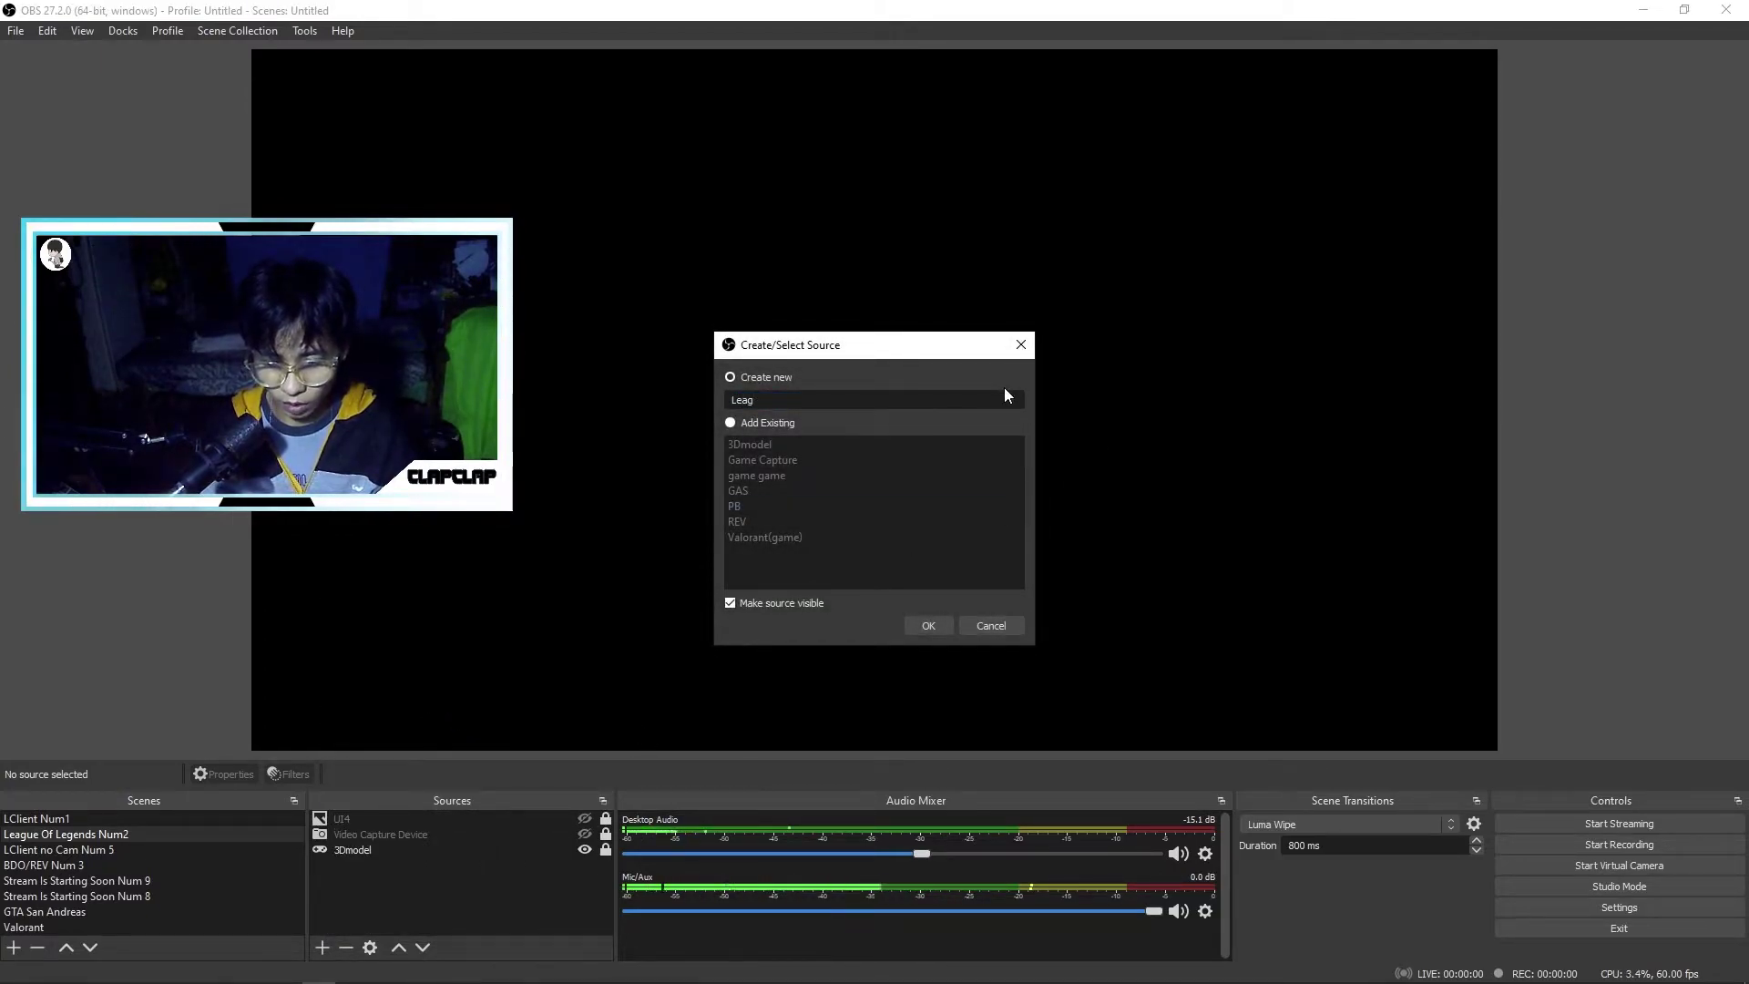
text(ue)
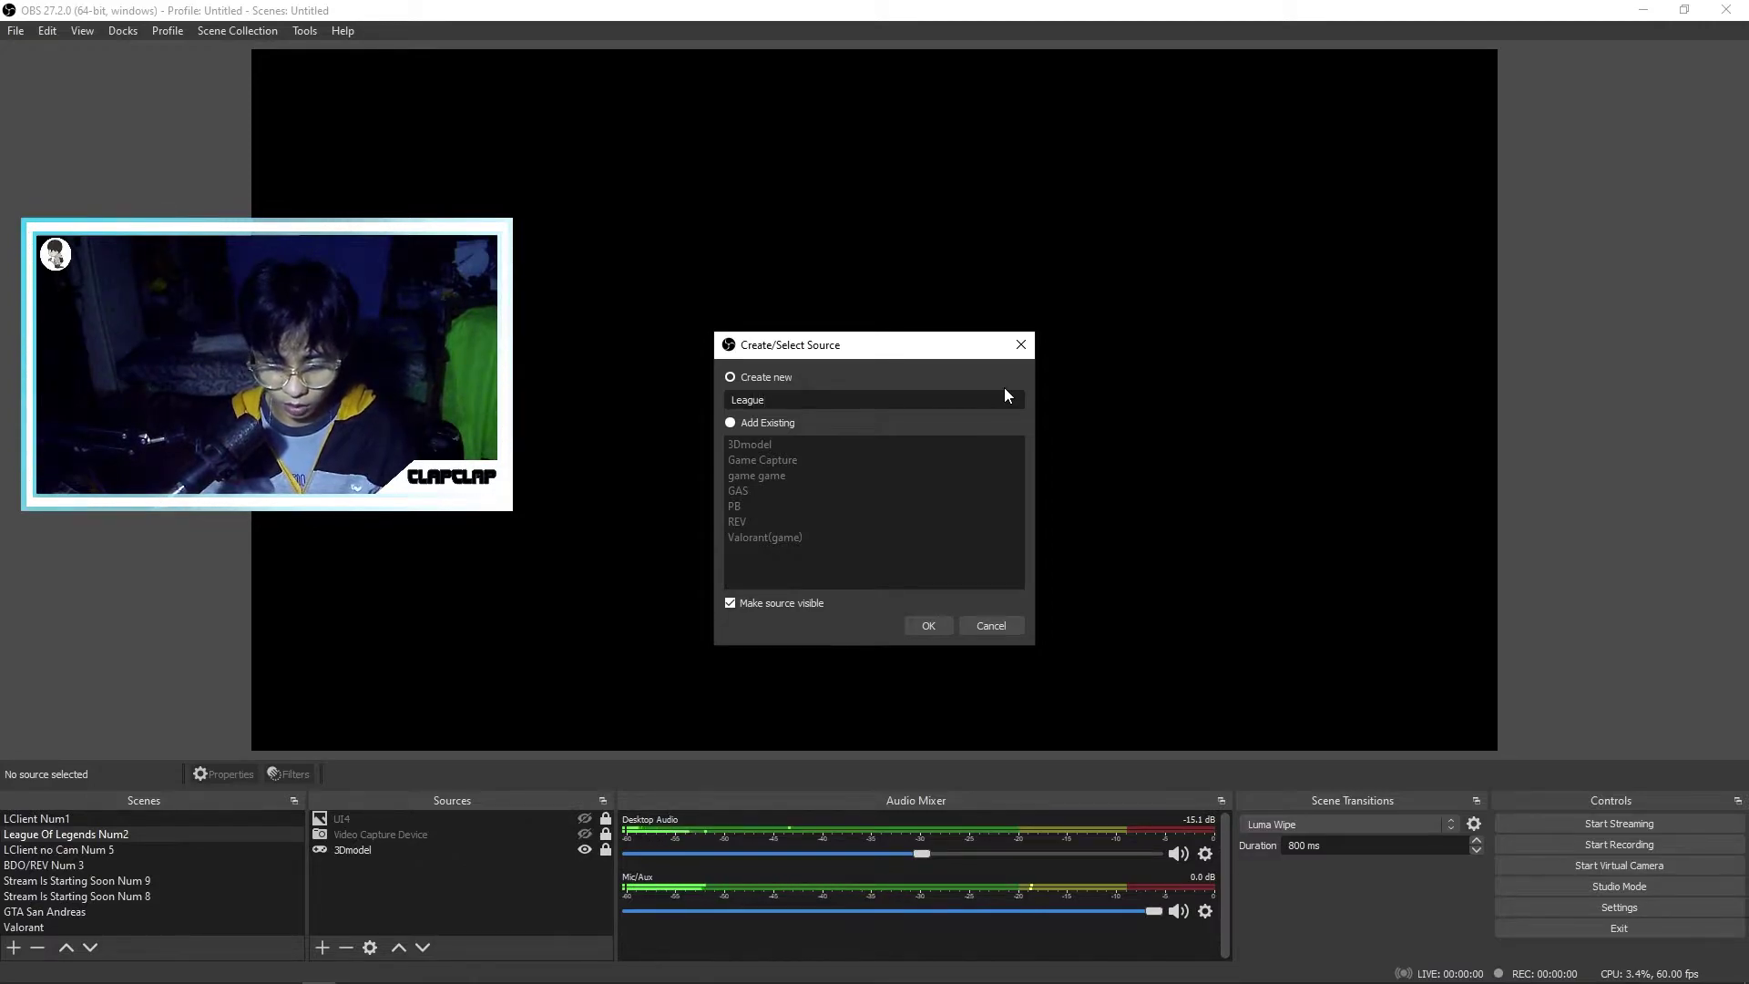
key(Return)
click(967, 613)
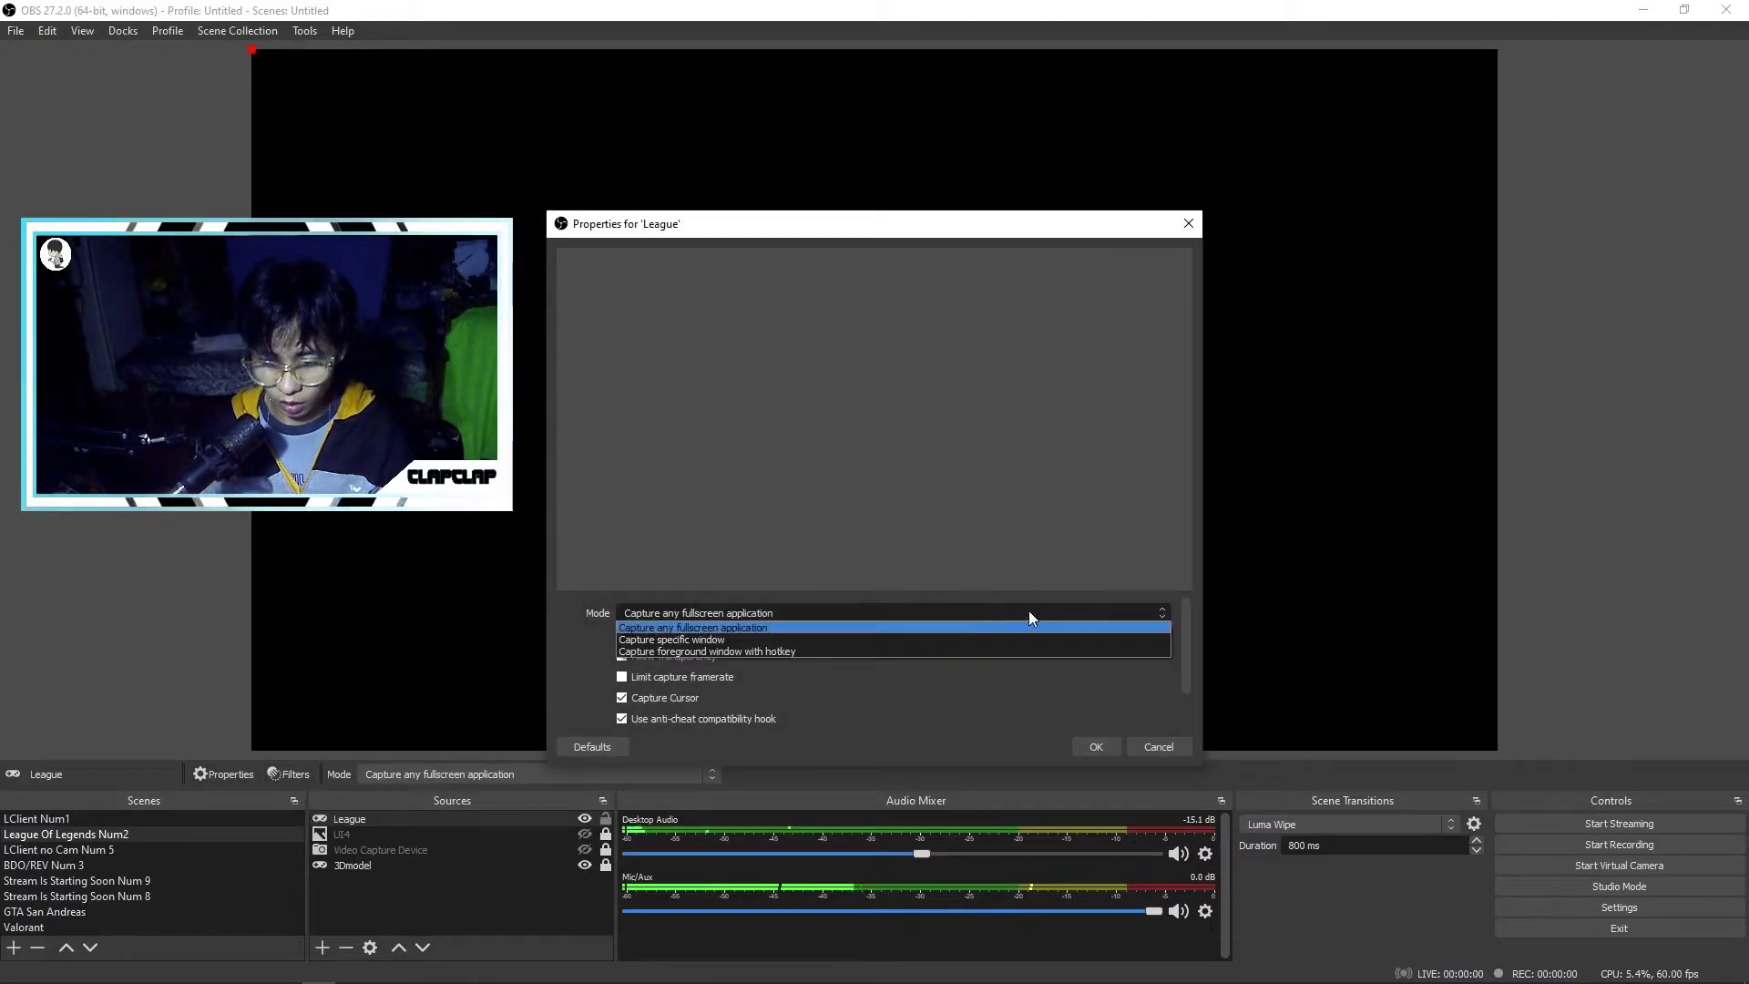
click(961, 640)
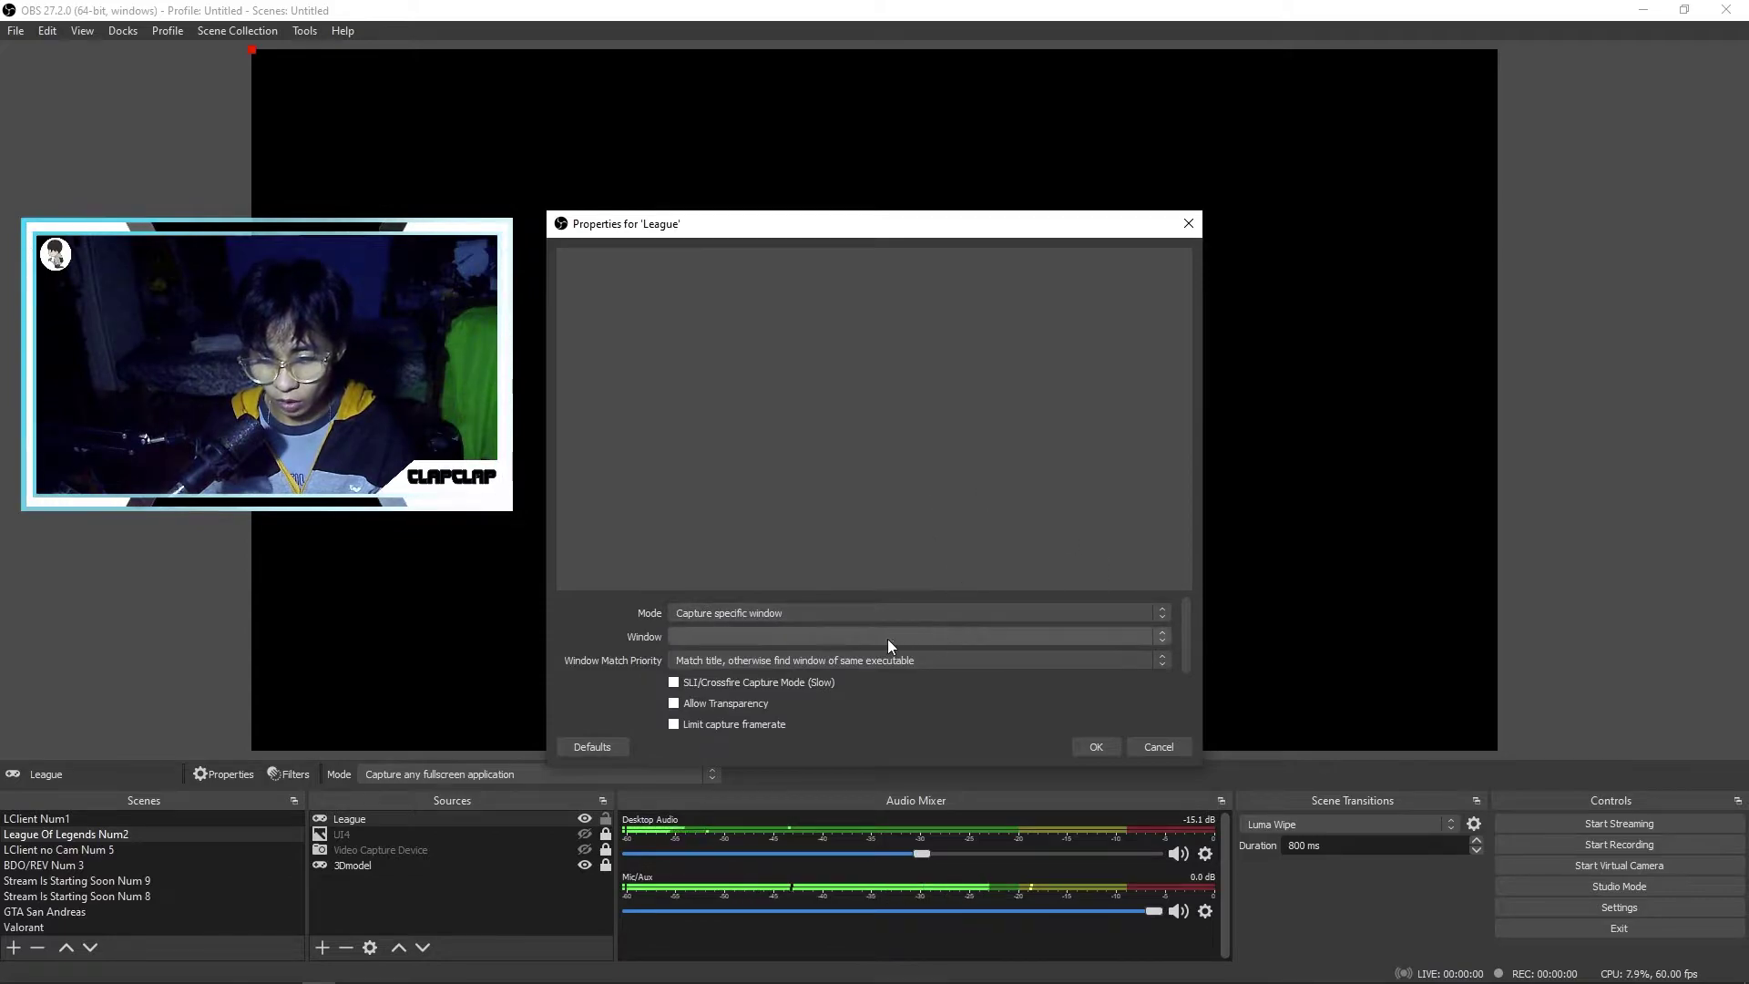
click(888, 637)
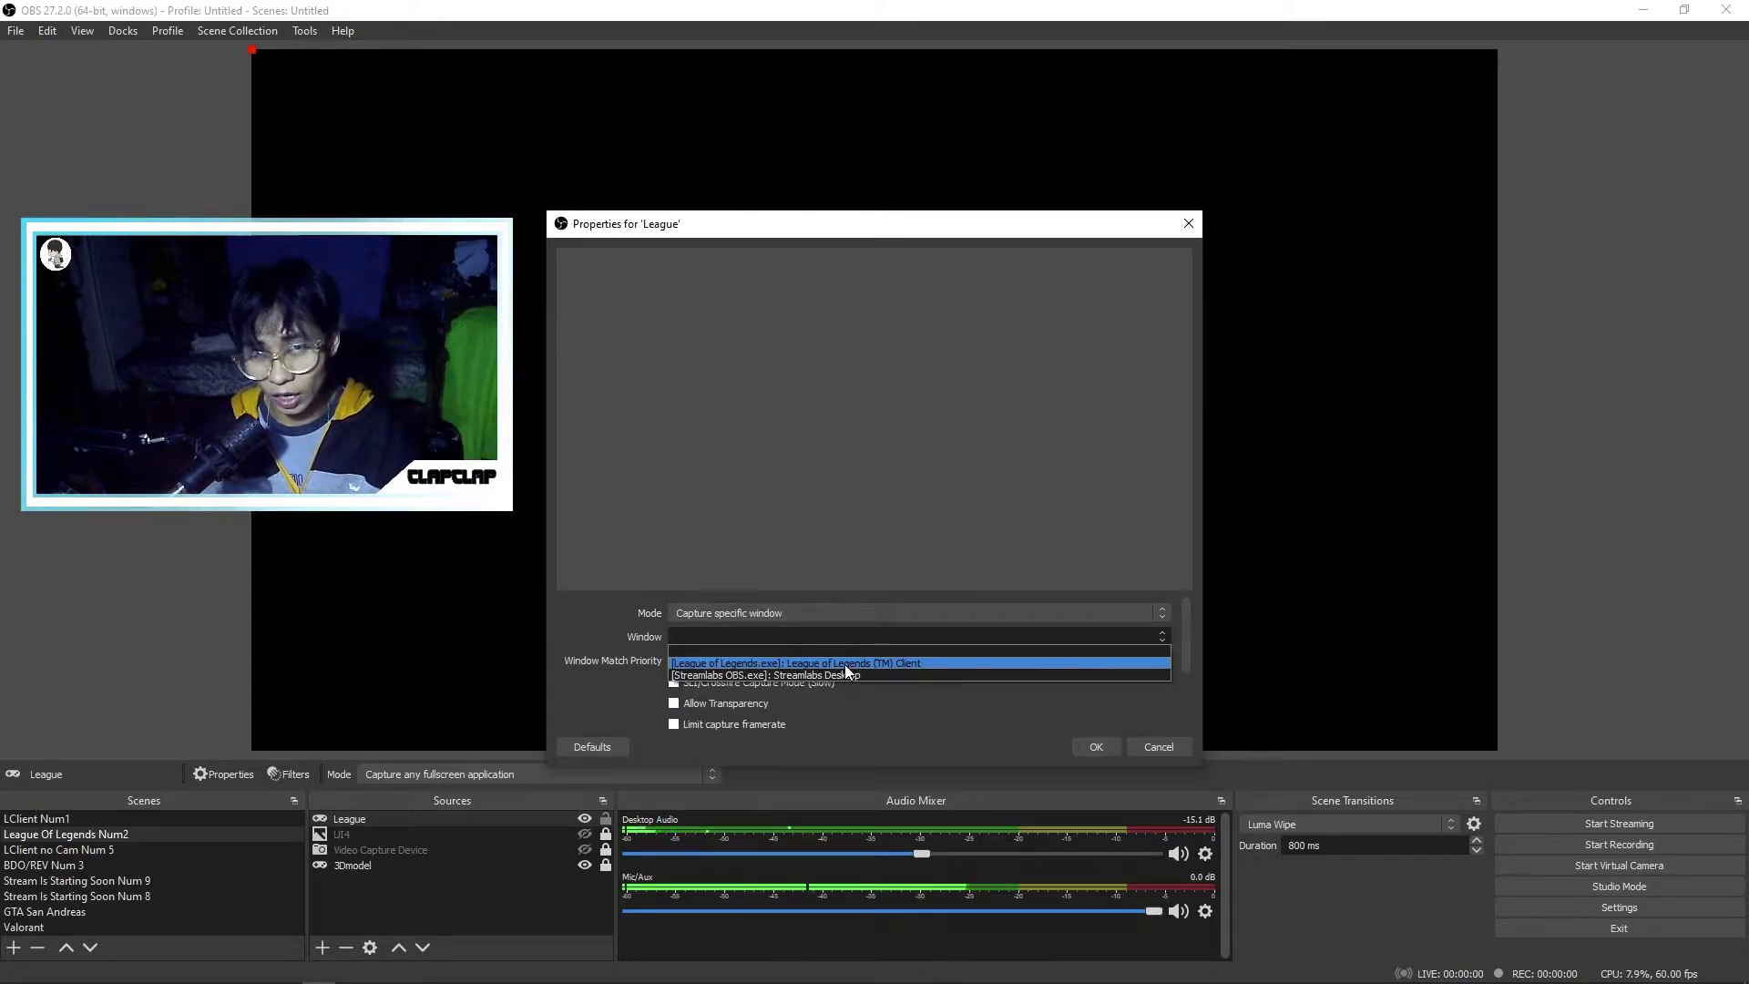
click(844, 664)
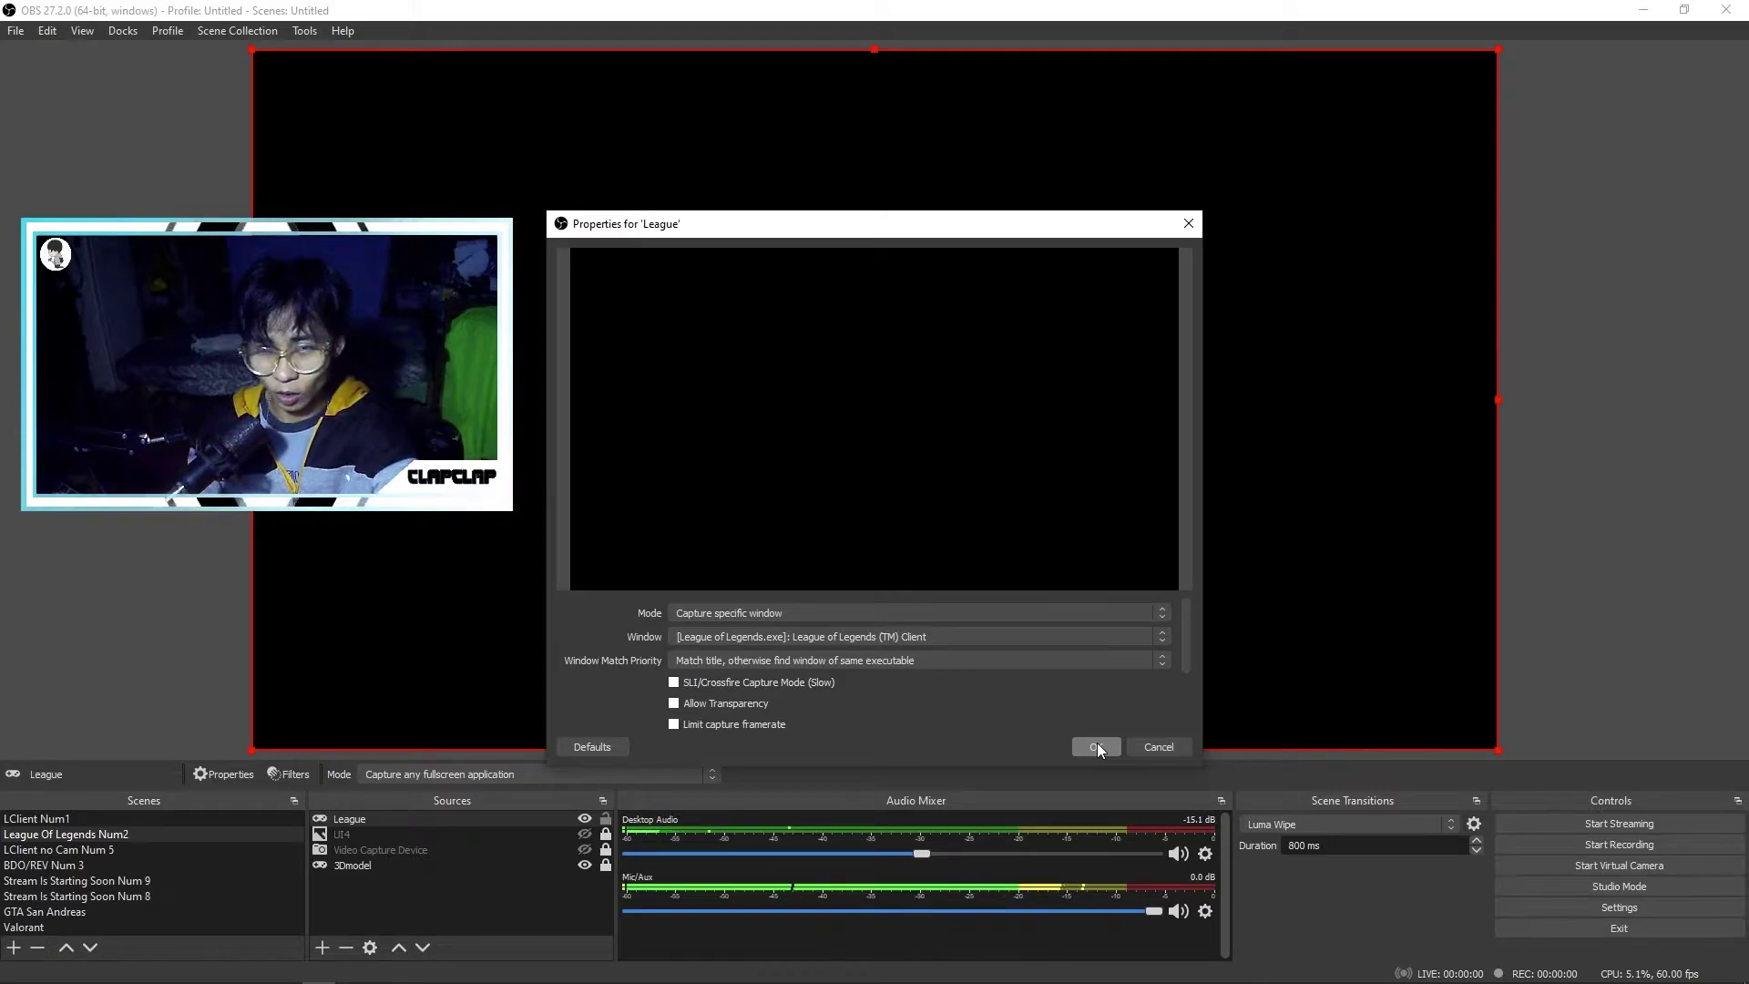
click(1098, 741)
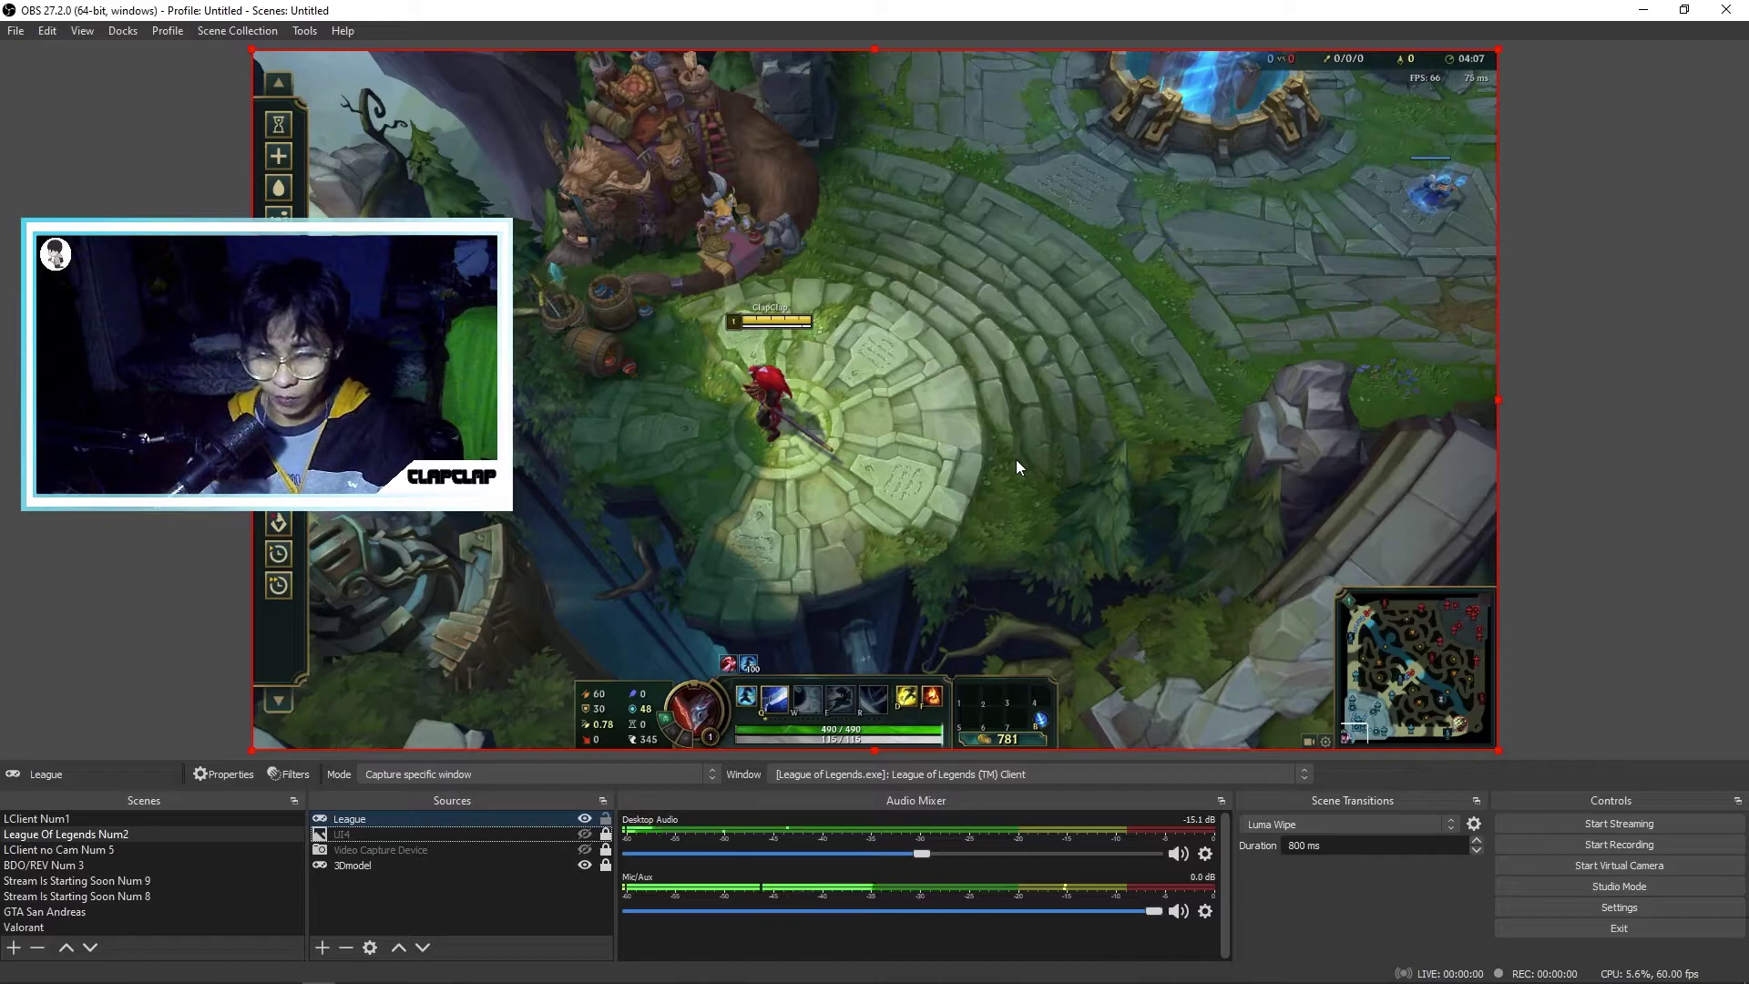
Deselect the League source by clicking empty space beside the OBS preview
click(1733, 494)
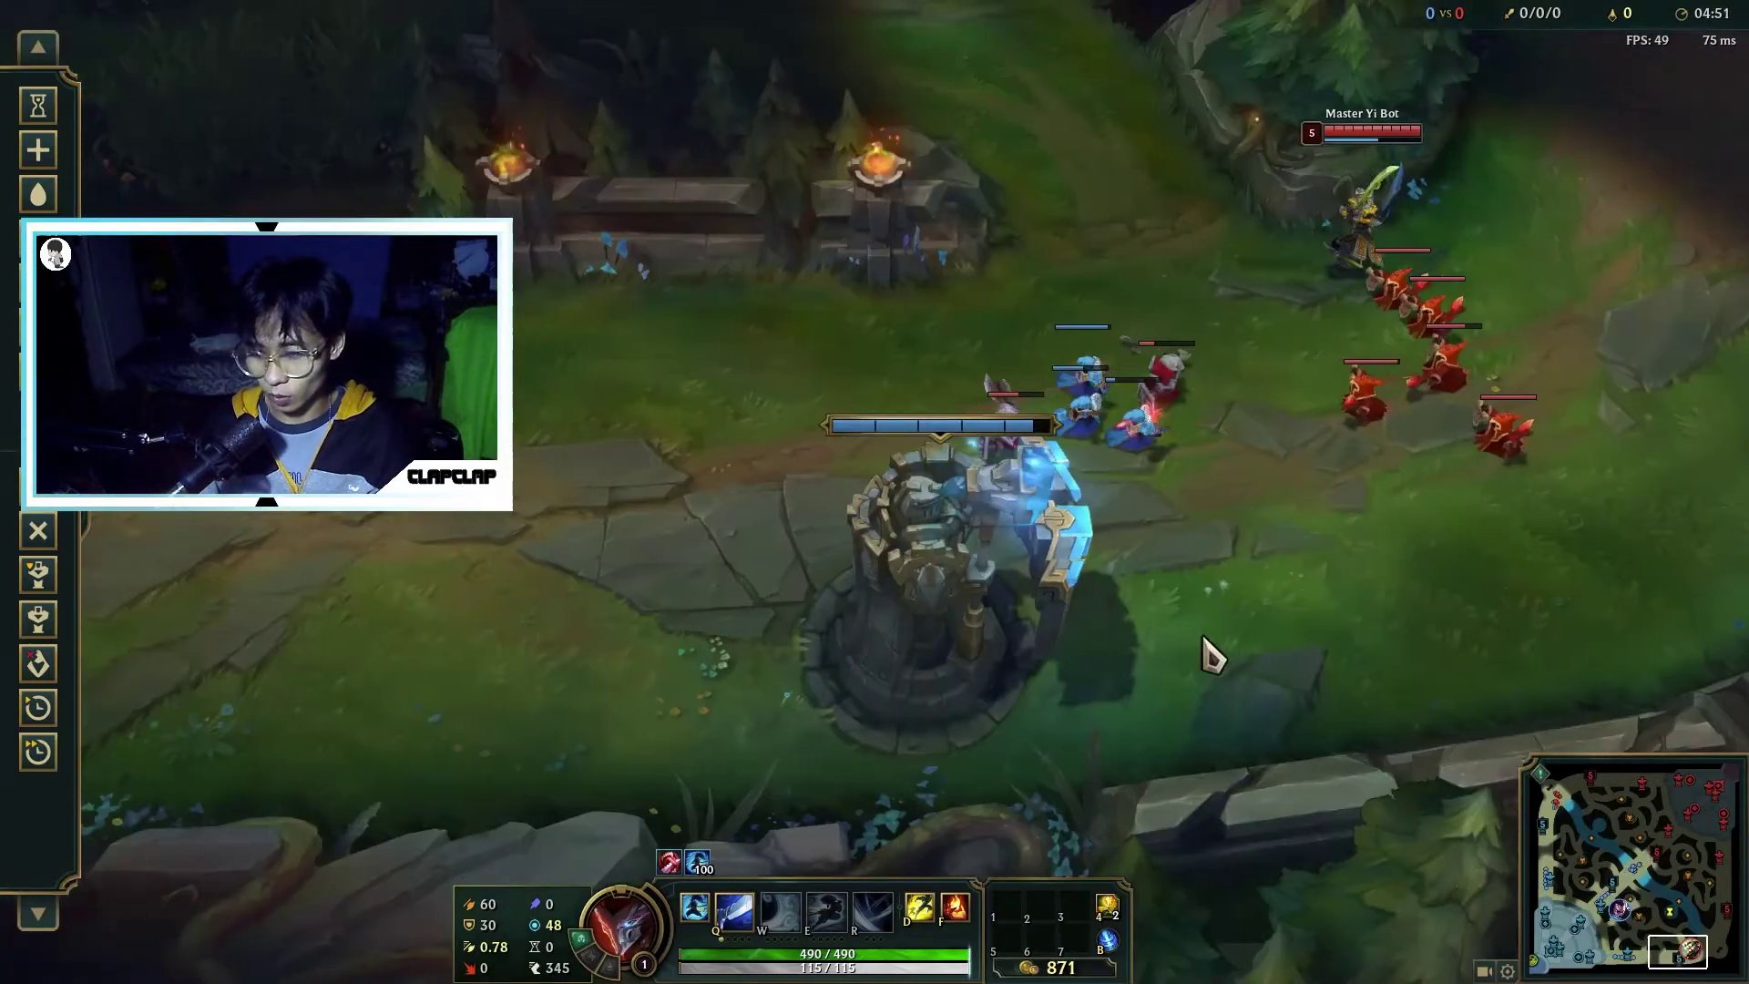
Walk into lane and attack the minions, casting Steel Tempest (Q) repeatedly
right_click(821, 411)
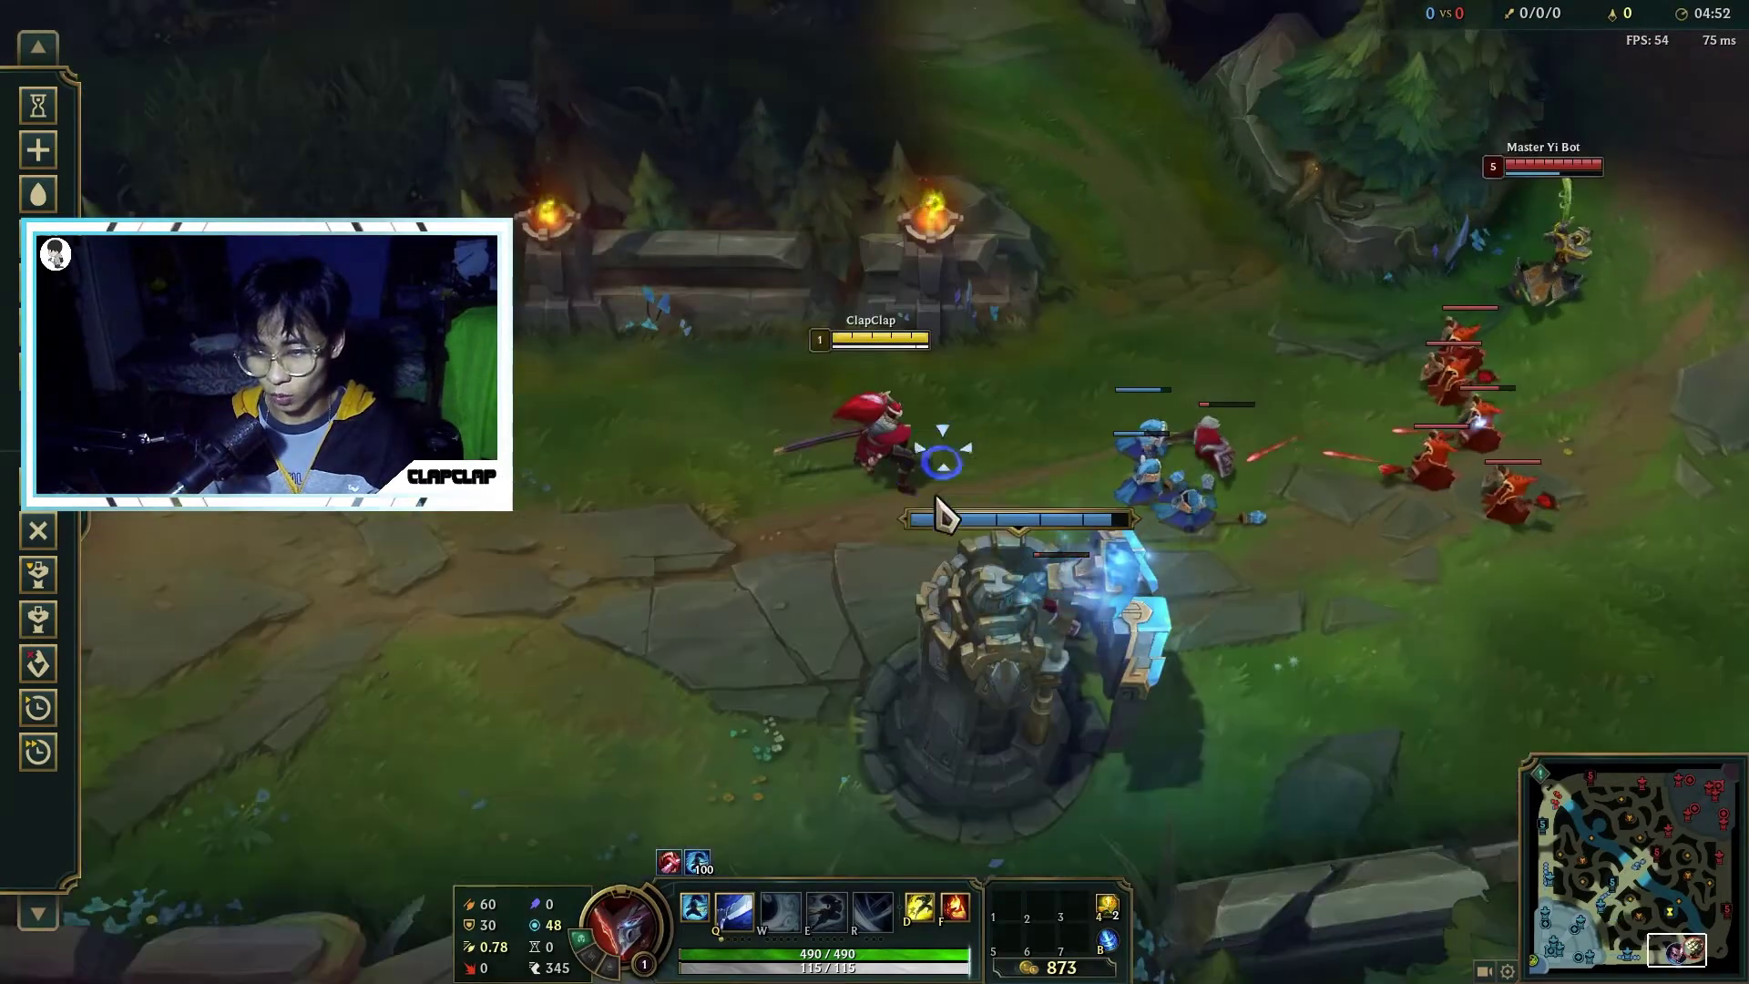
key(q)
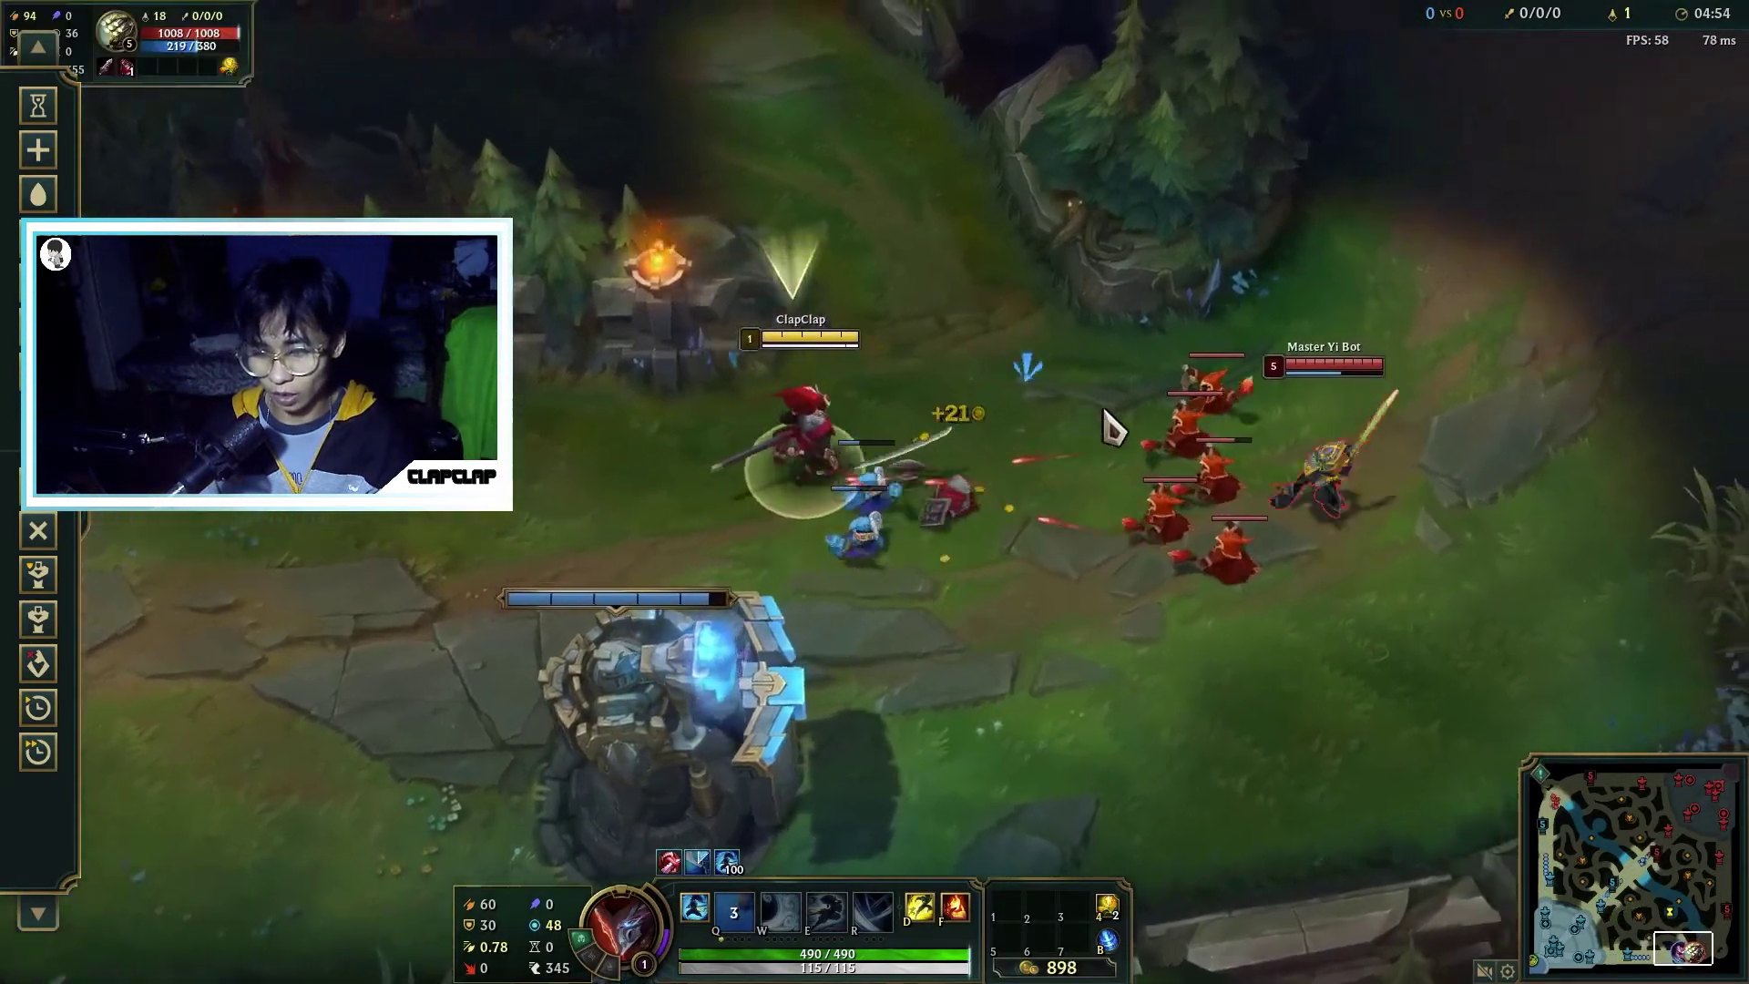
right_click(575, 506)
right_click(1012, 469)
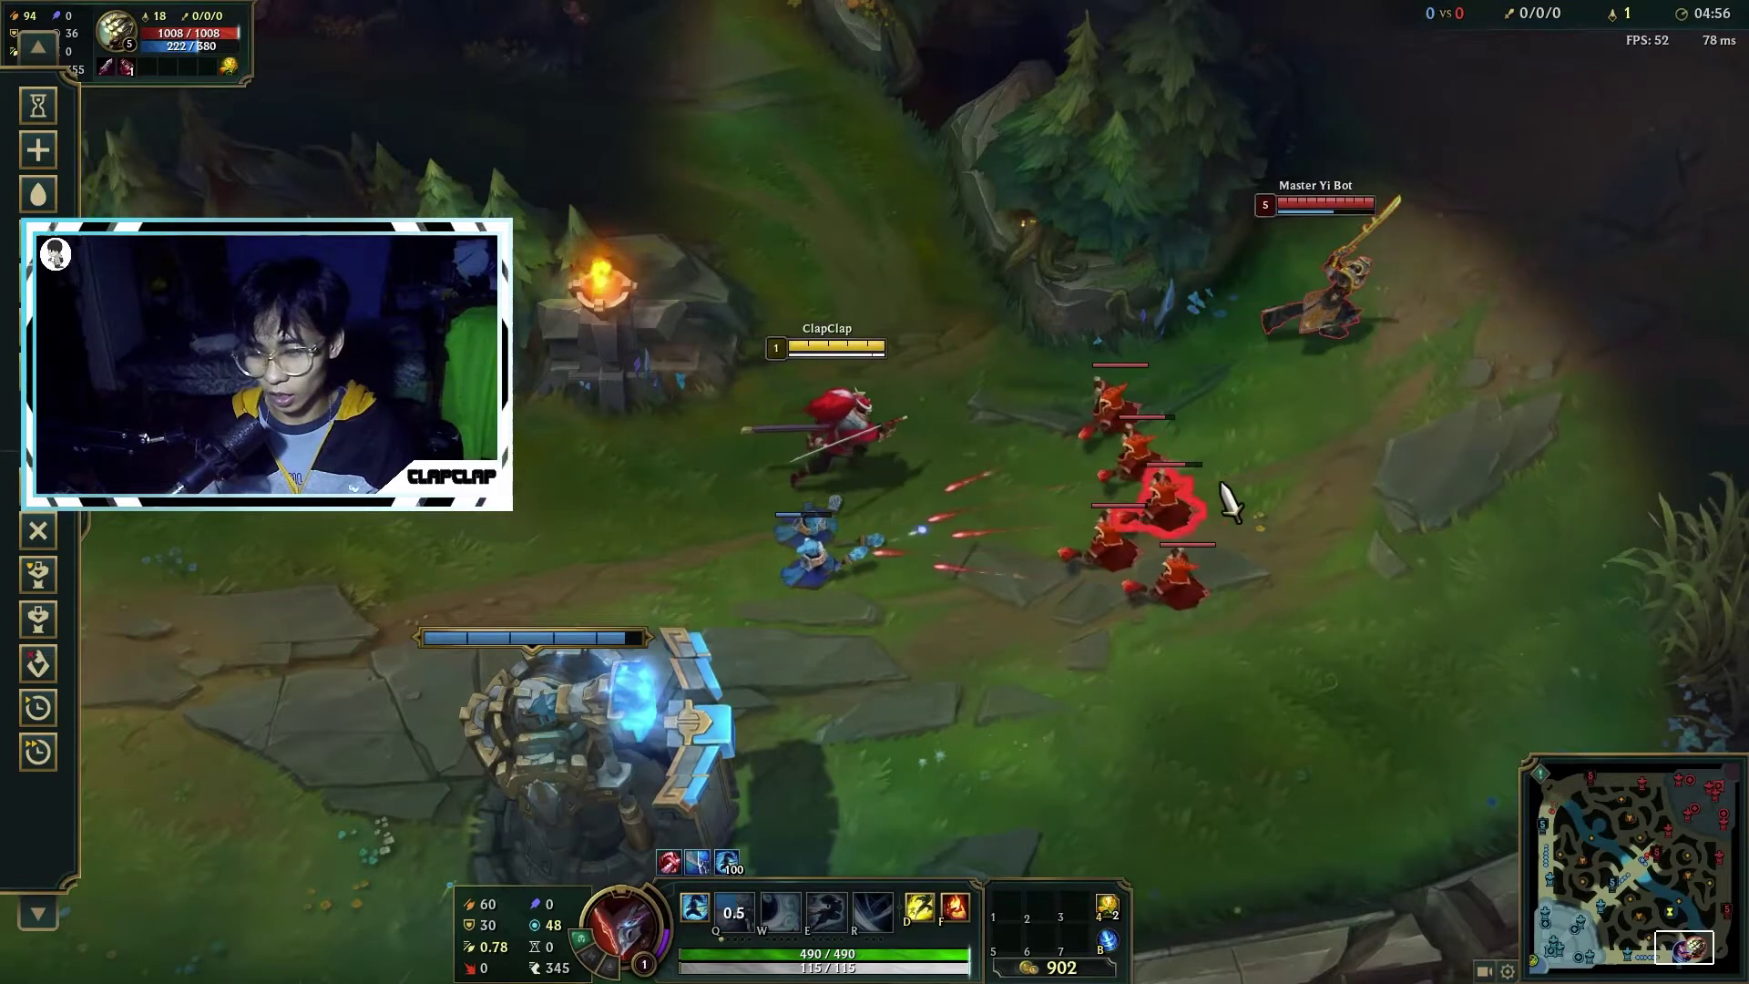
key(q)
right_click(1143, 477)
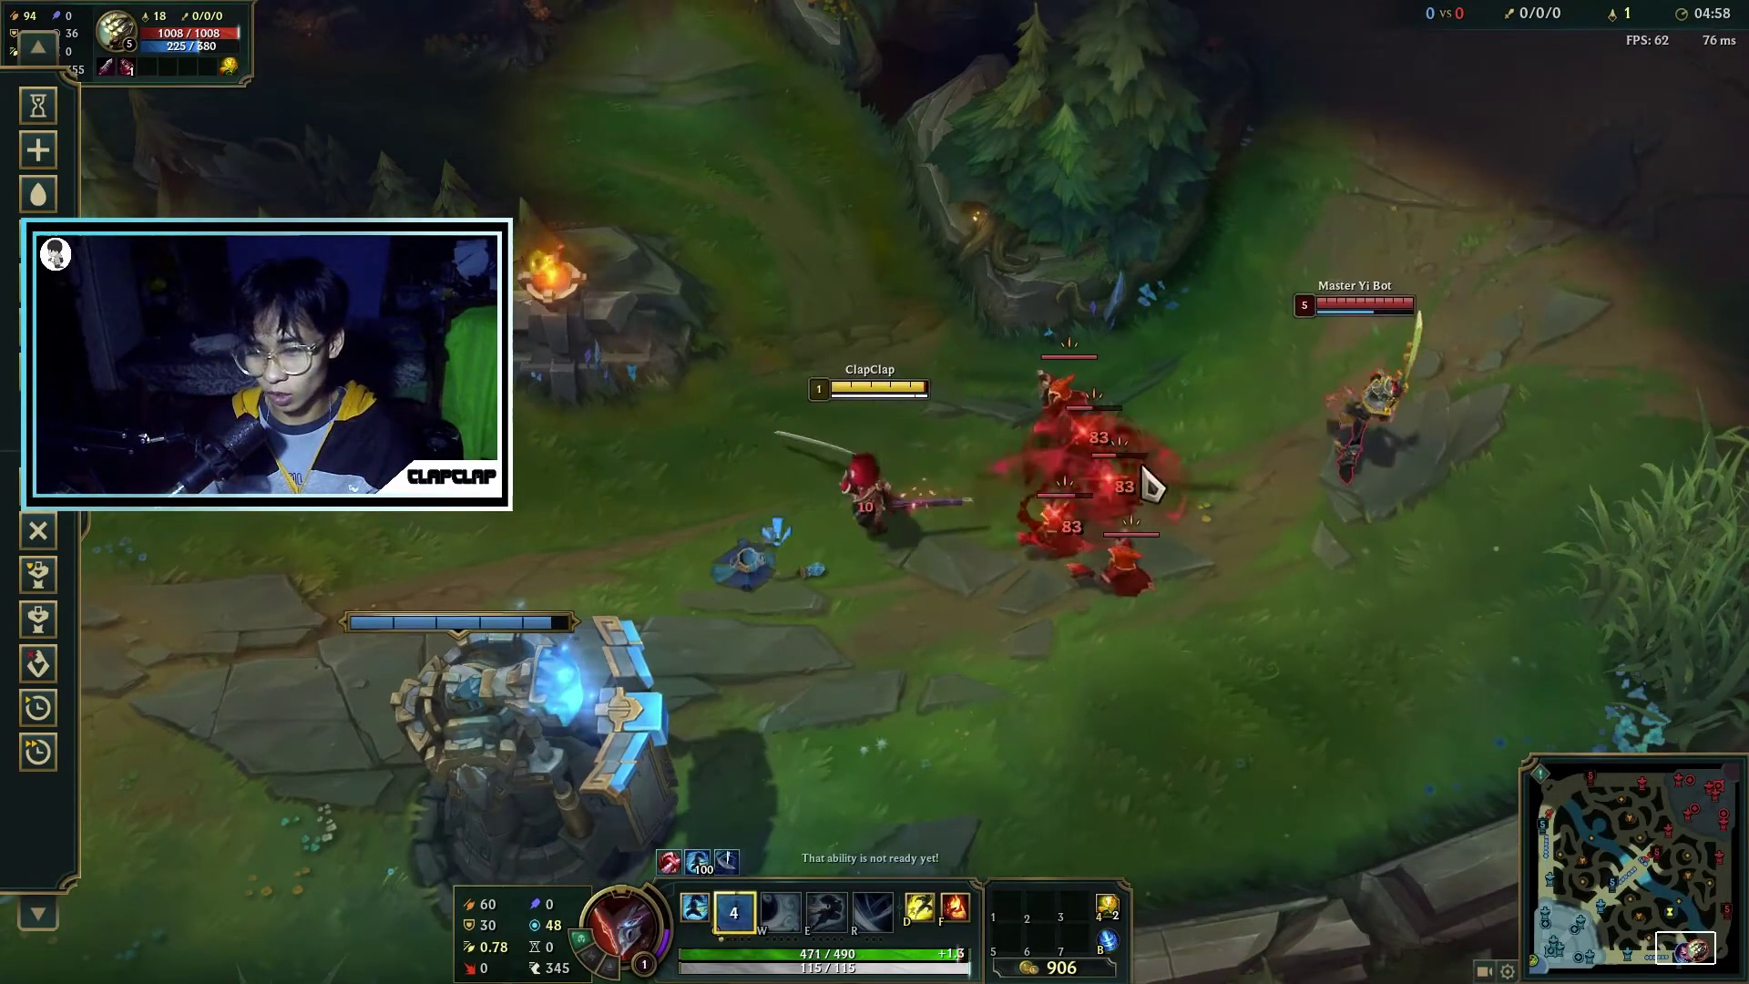
key(q)
right_click(765, 533)
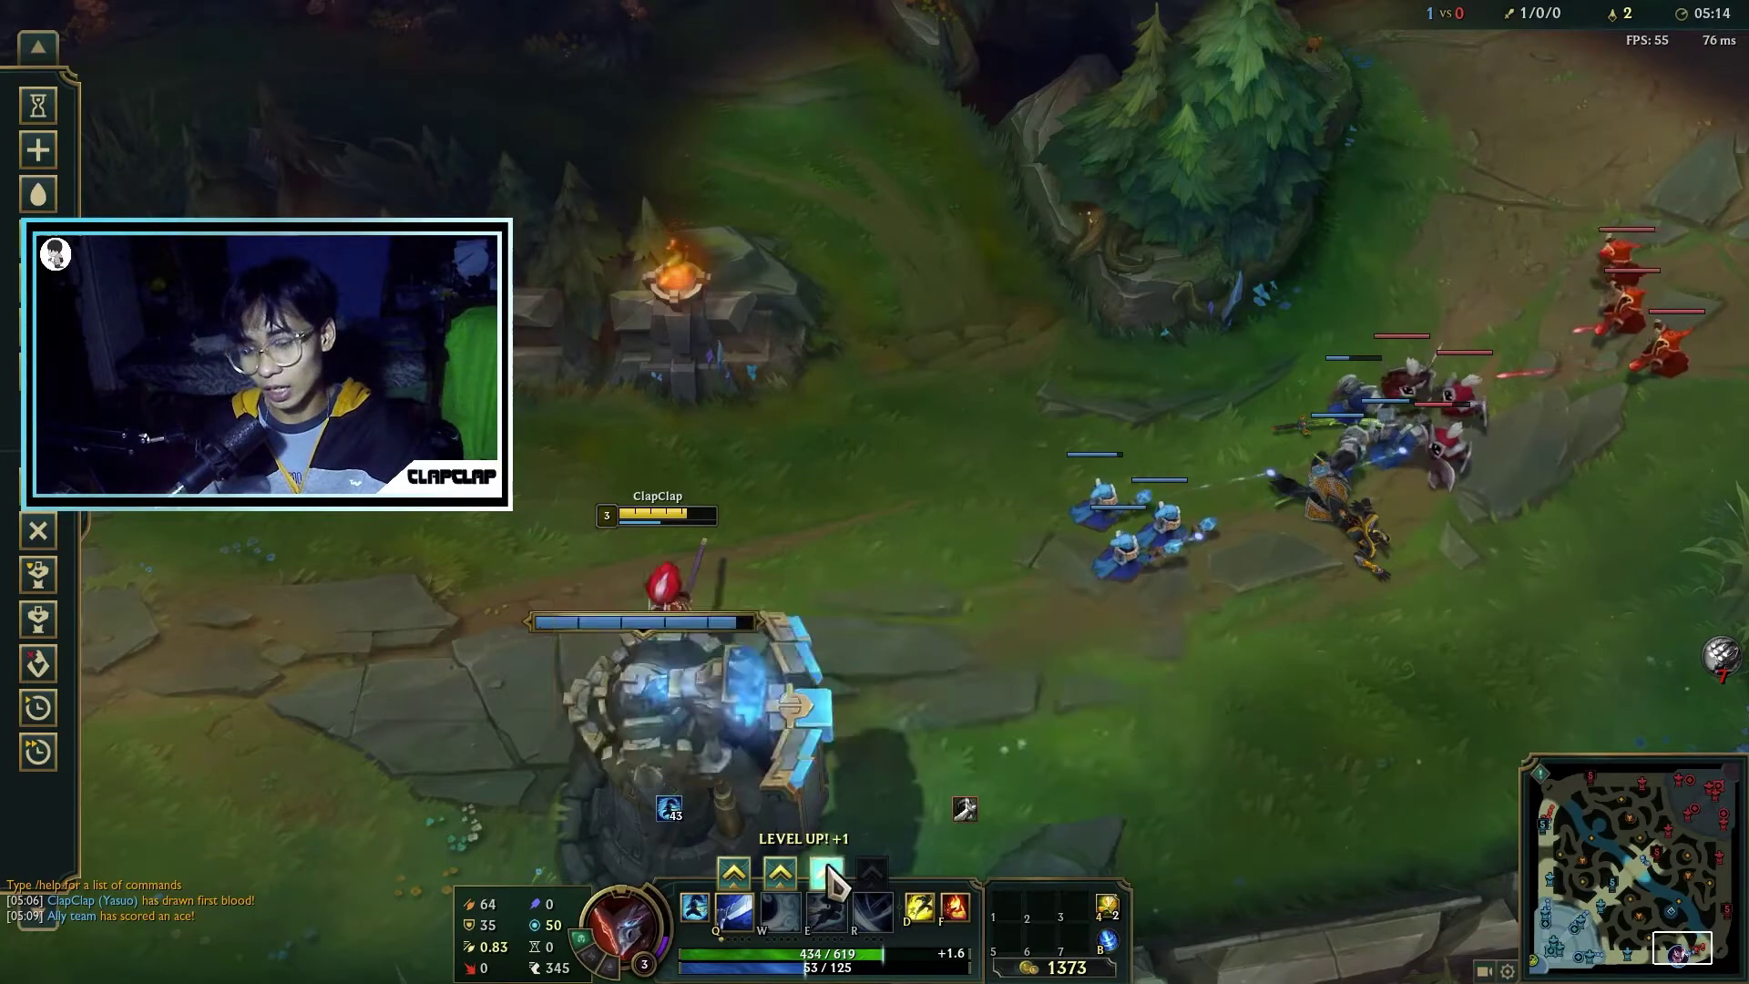
Level up E, then keep fighting the minions, finishing one with Steel Tempest
key(ctrl+e)
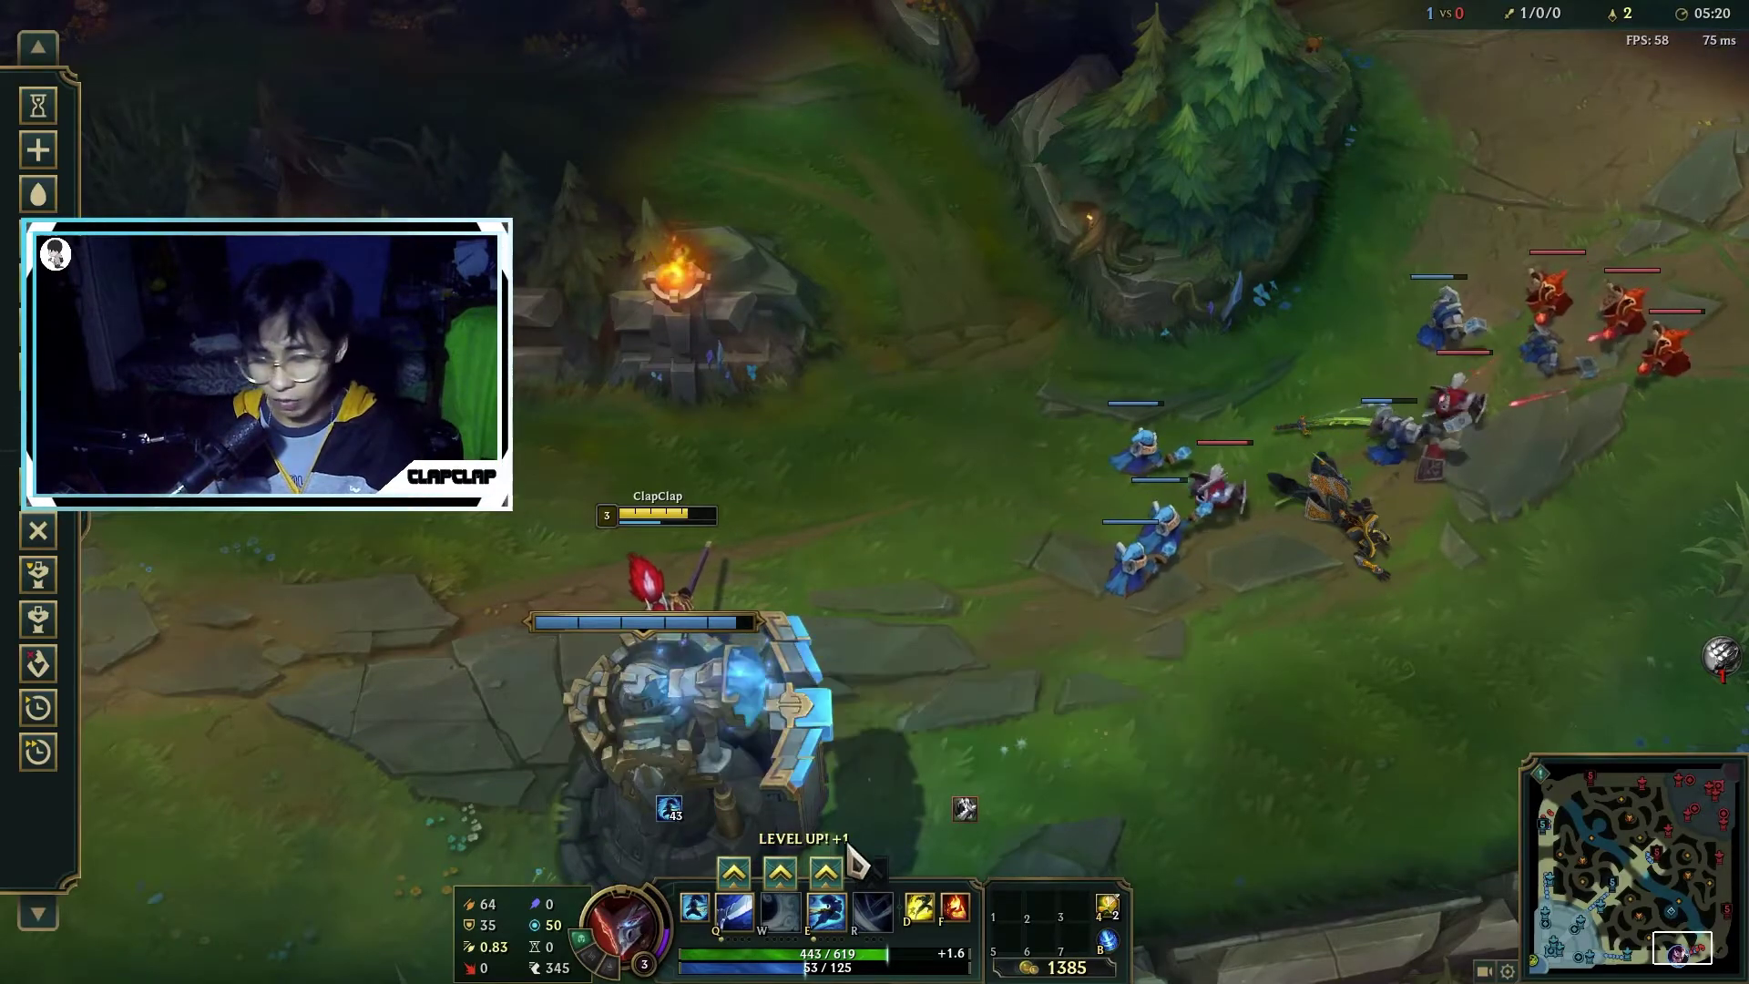
right_click(957, 566)
right_click(1063, 527)
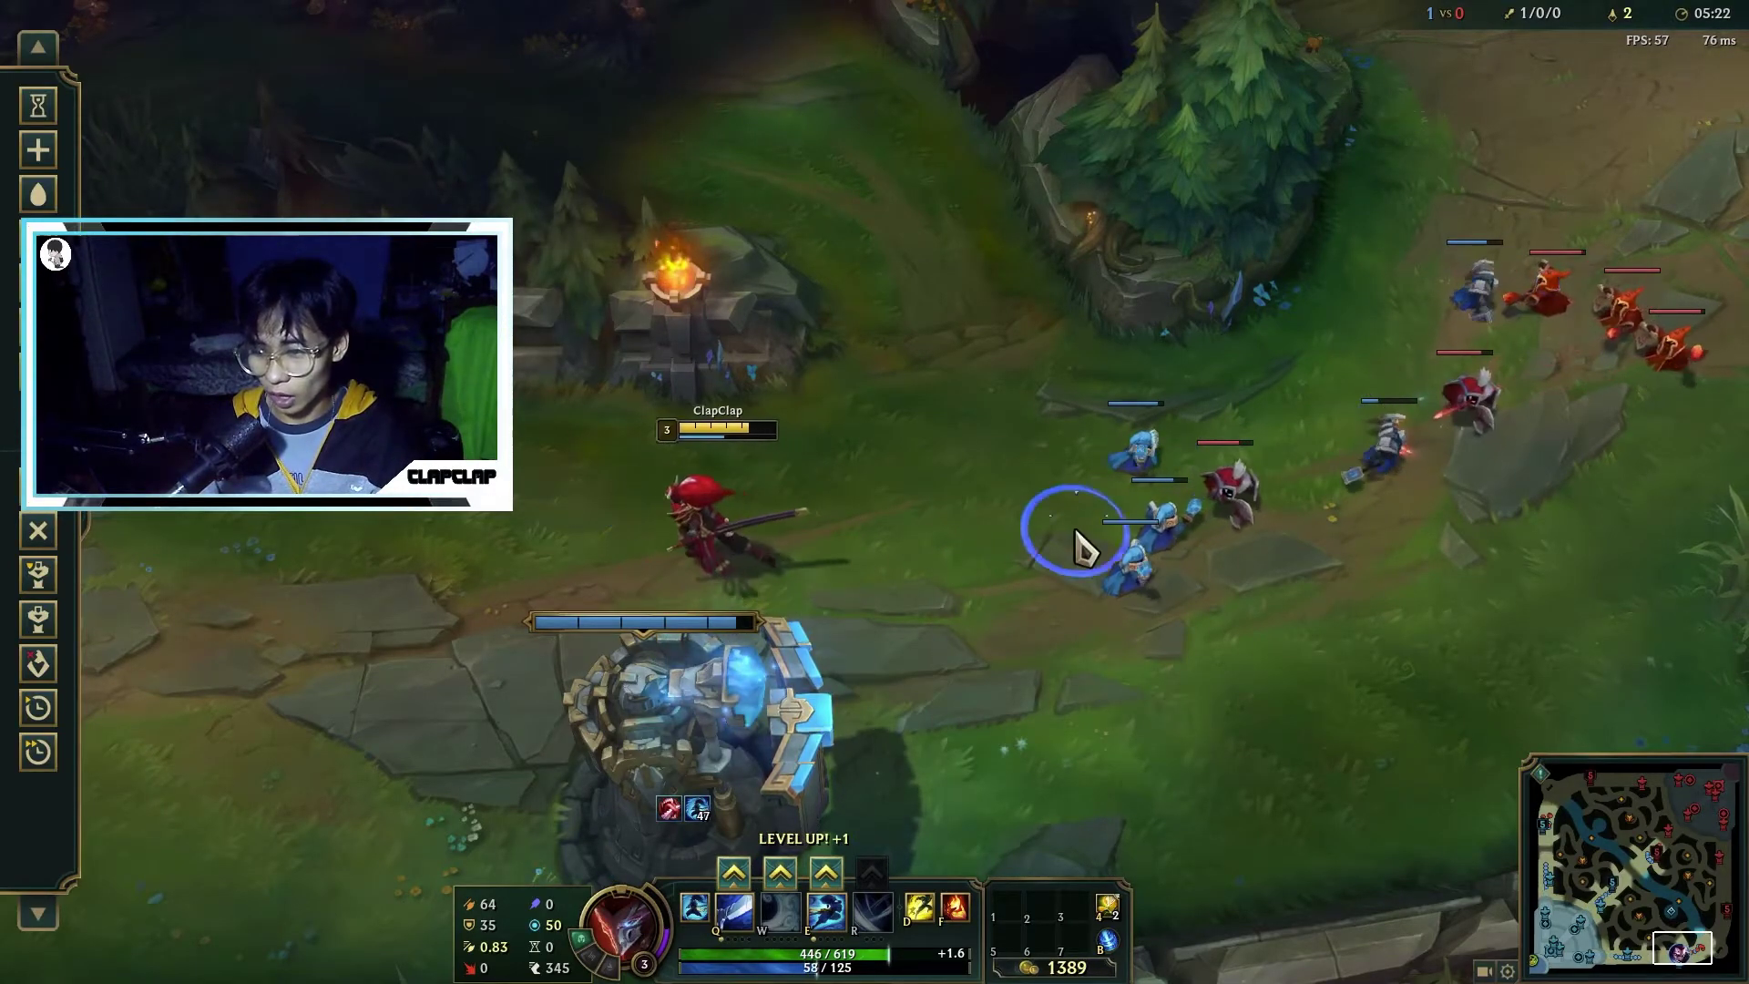
right_click(1224, 485)
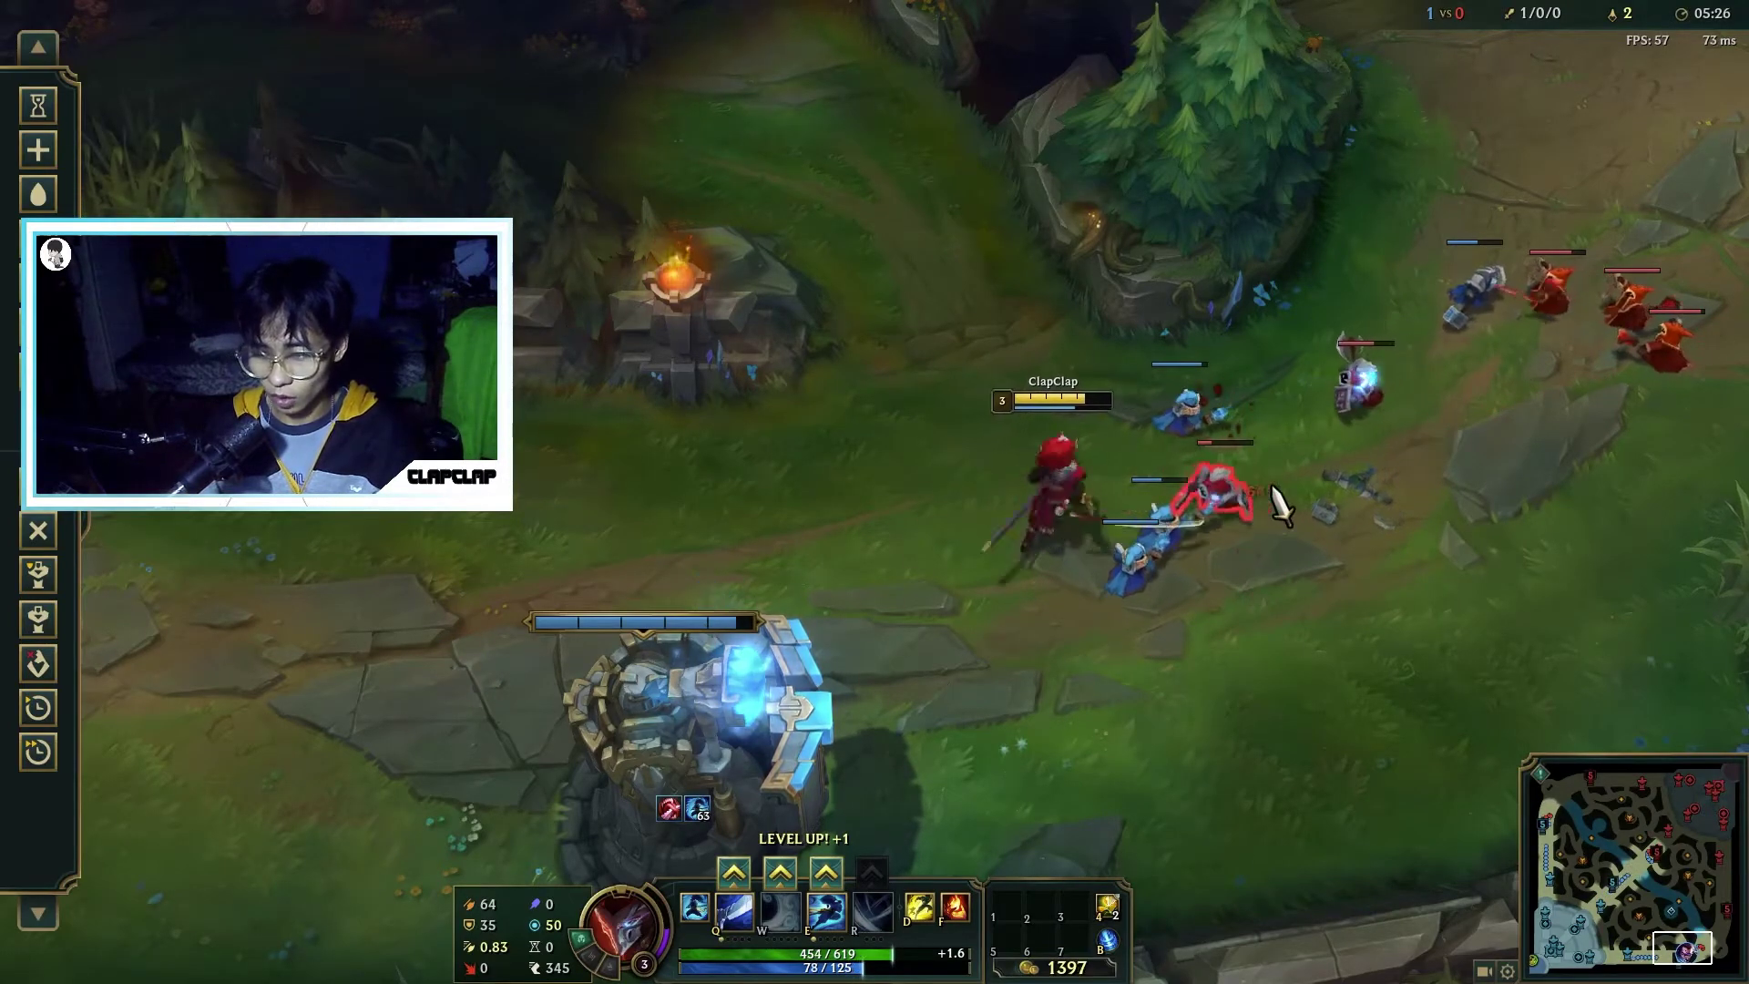
key(q)
right_click(686, 493)
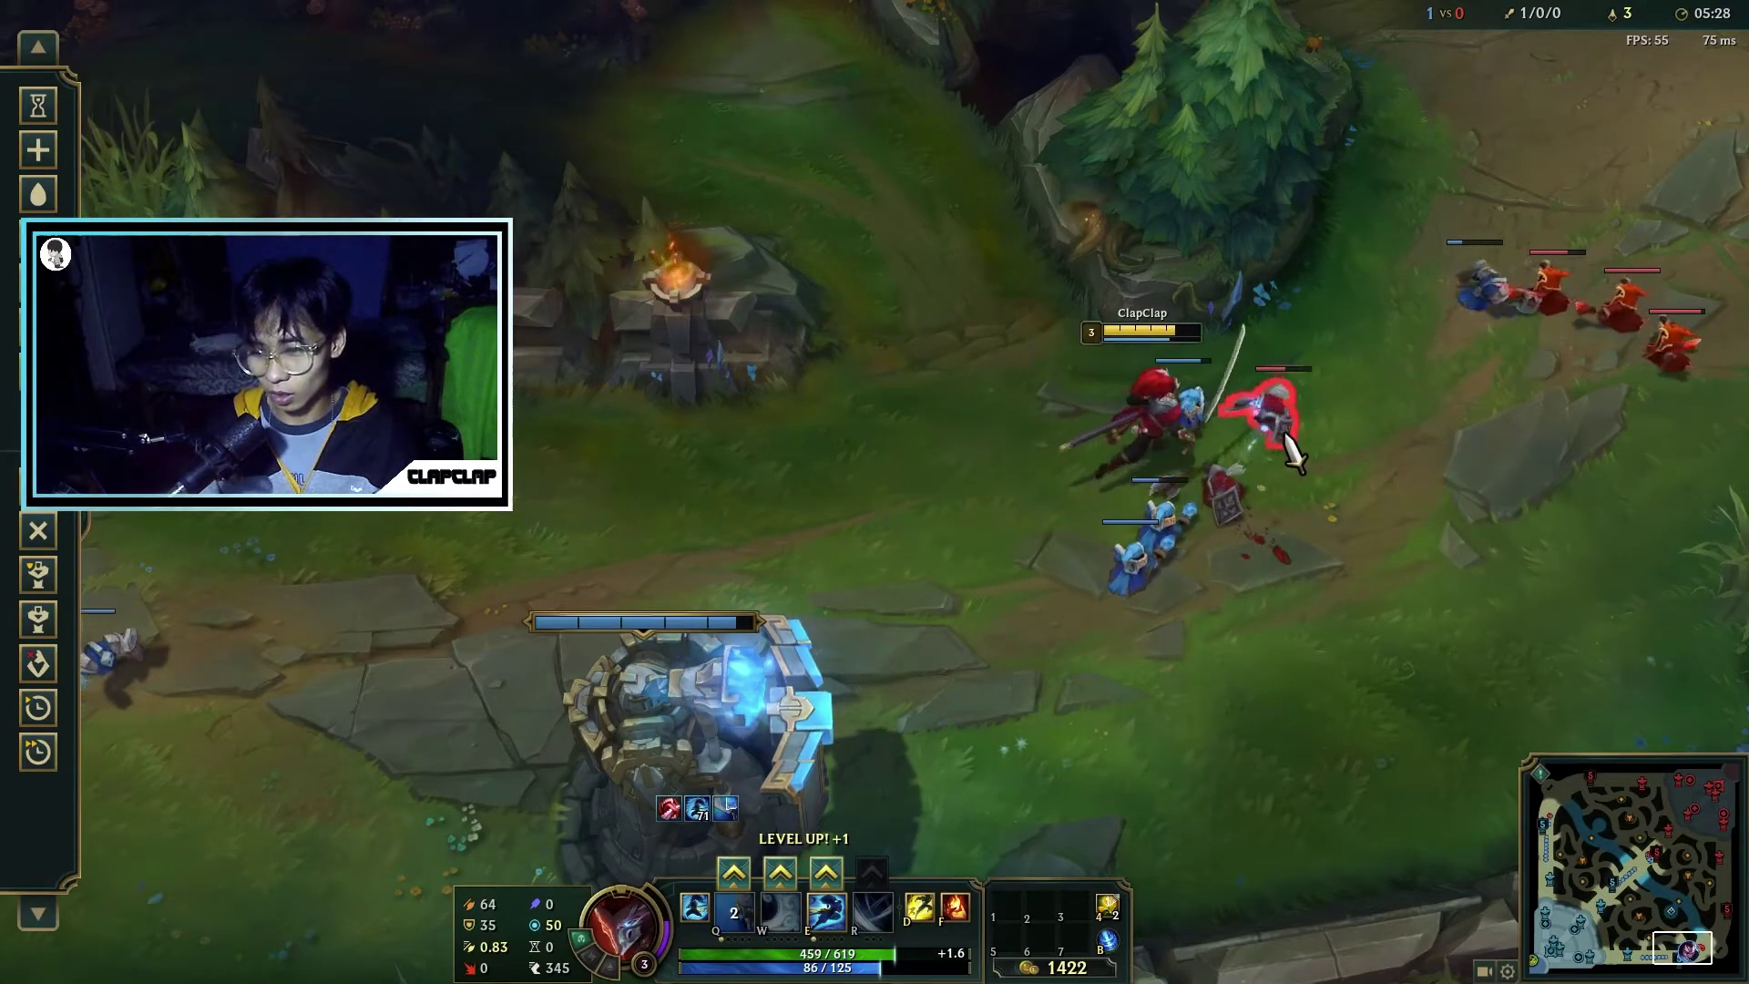
right_click(721, 529)
right_click(1354, 431)
right_click(851, 500)
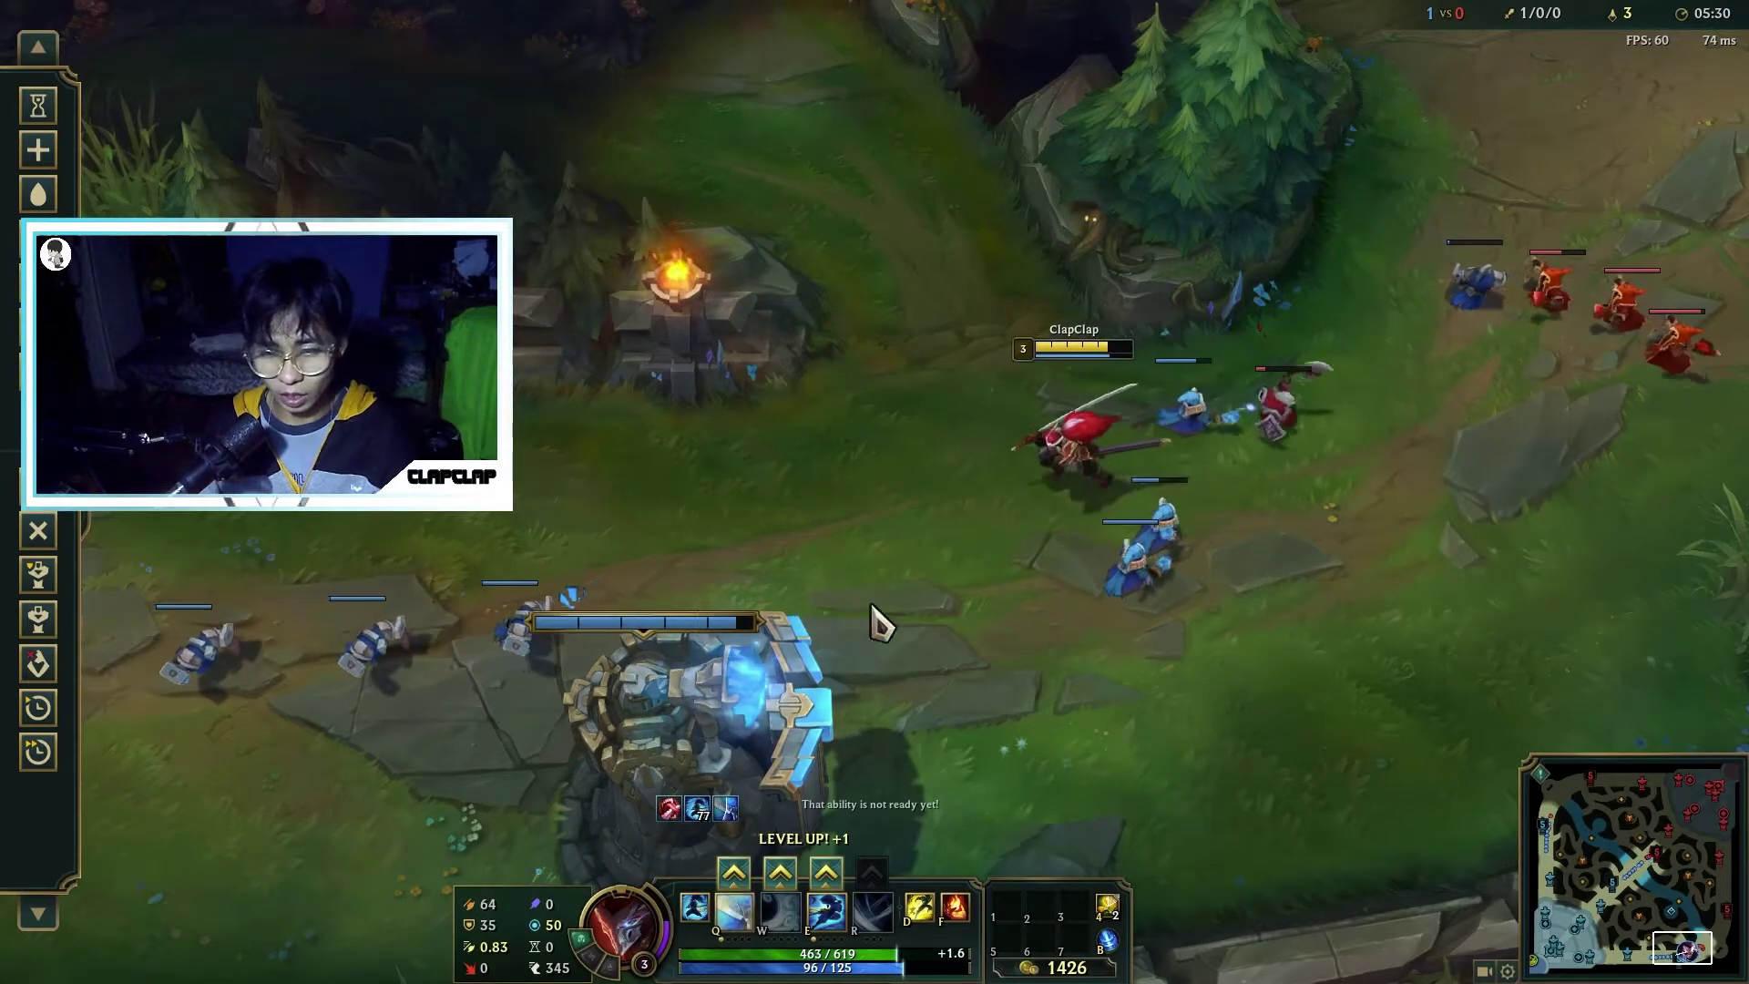
Change the game's Video window mode from Full Screen to Borderless
key(Escape)
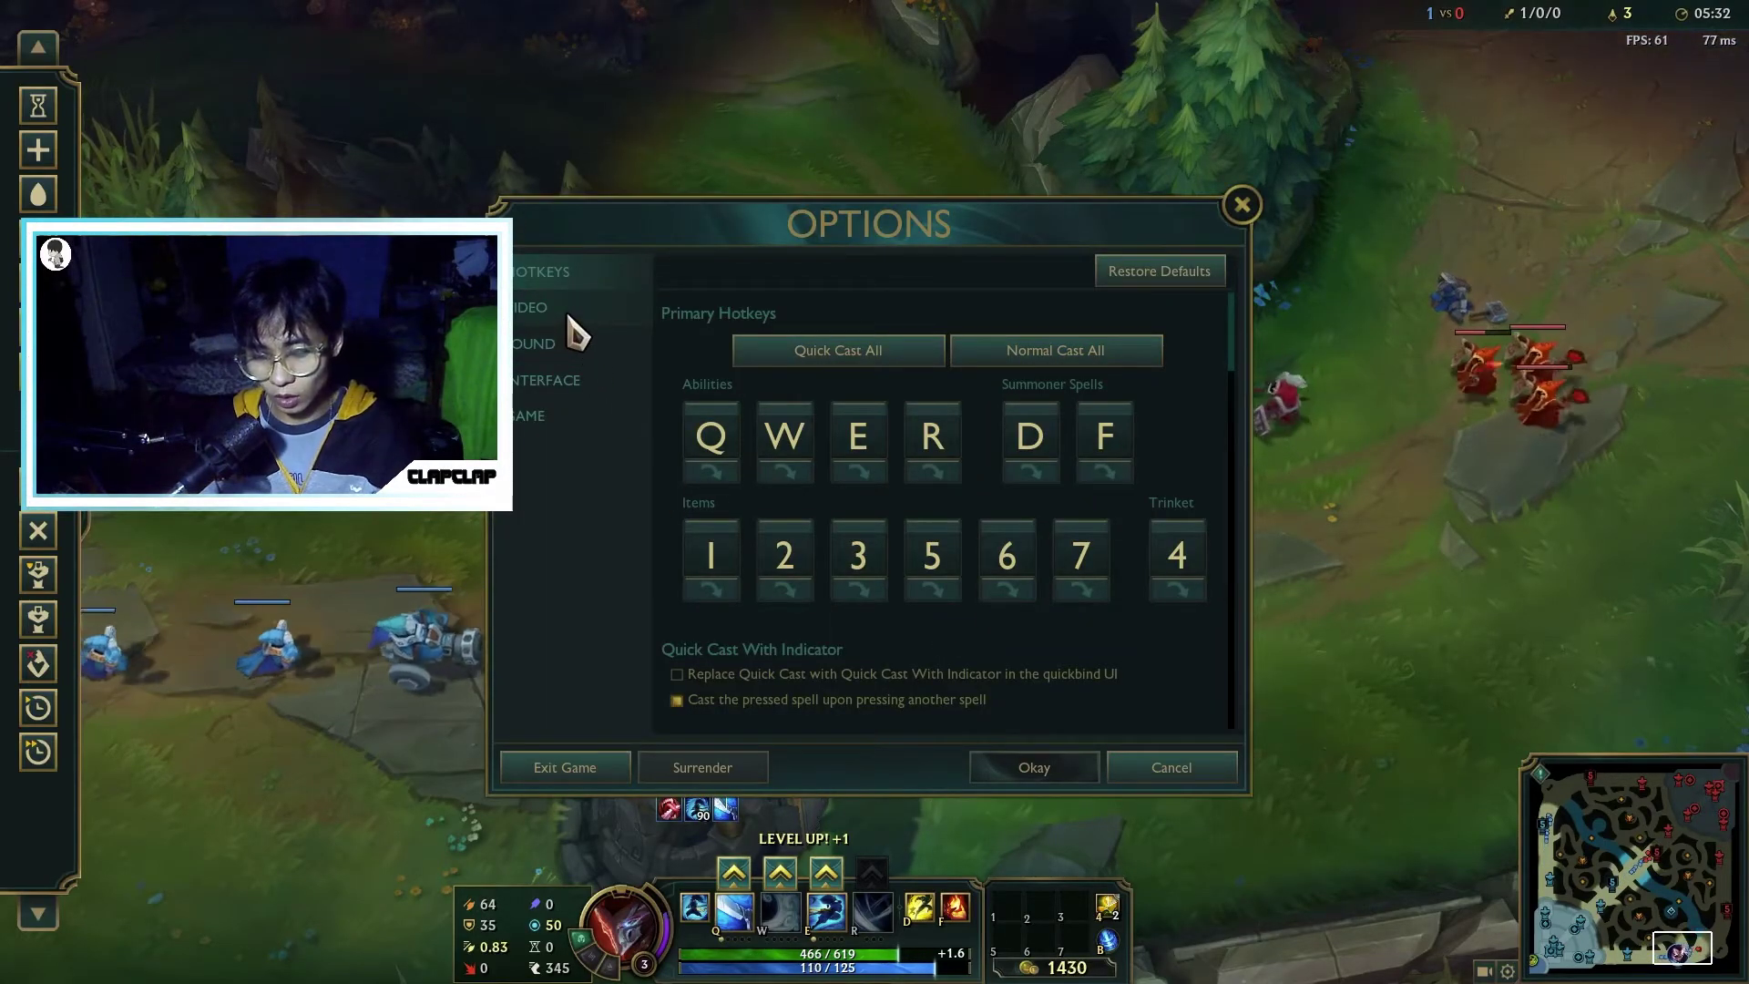
click(567, 309)
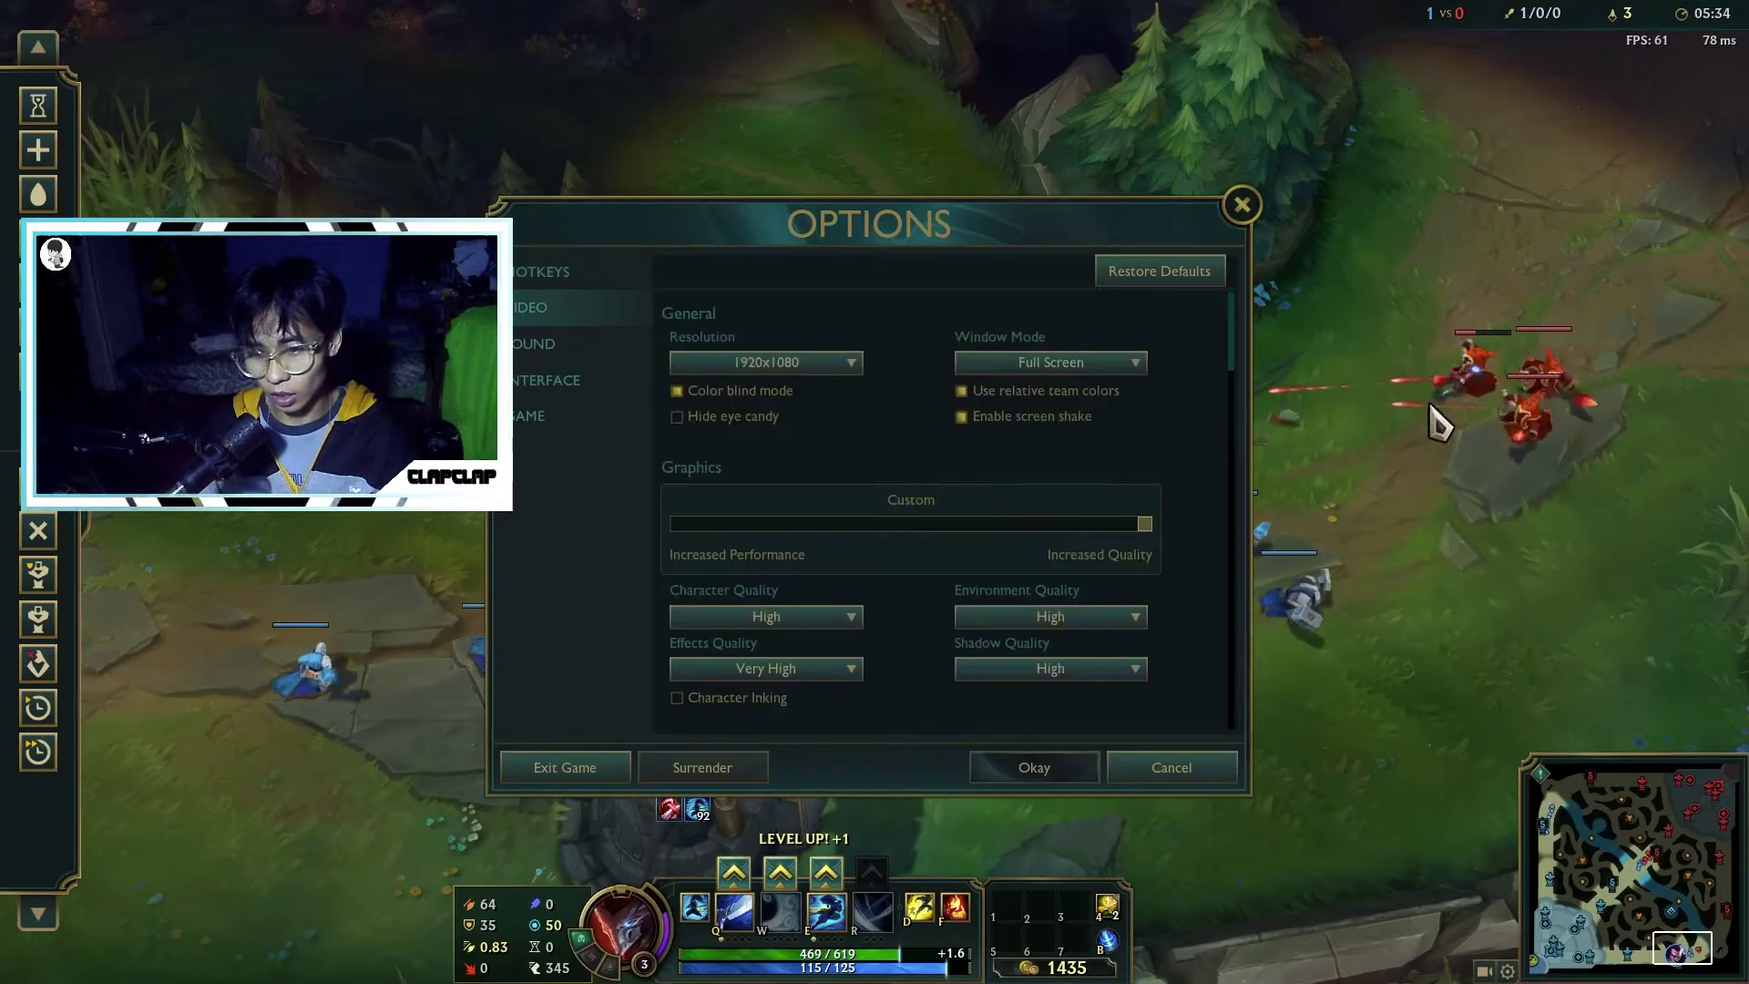
click(1129, 364)
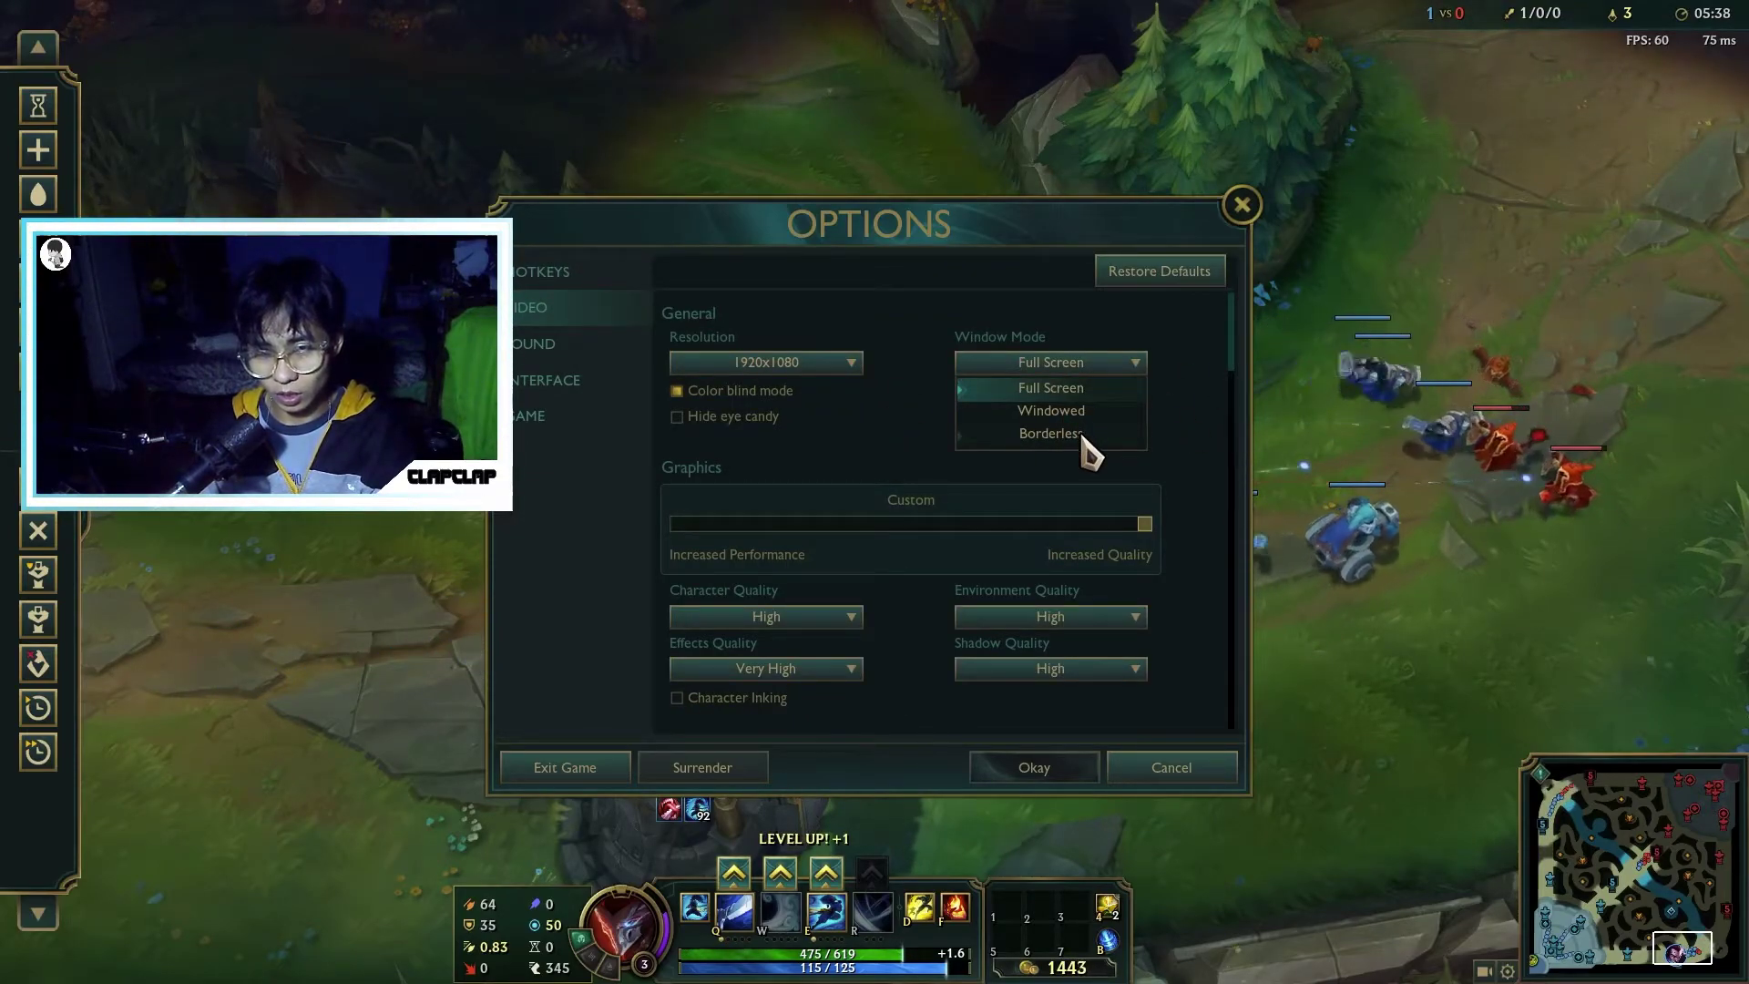
click(1049, 433)
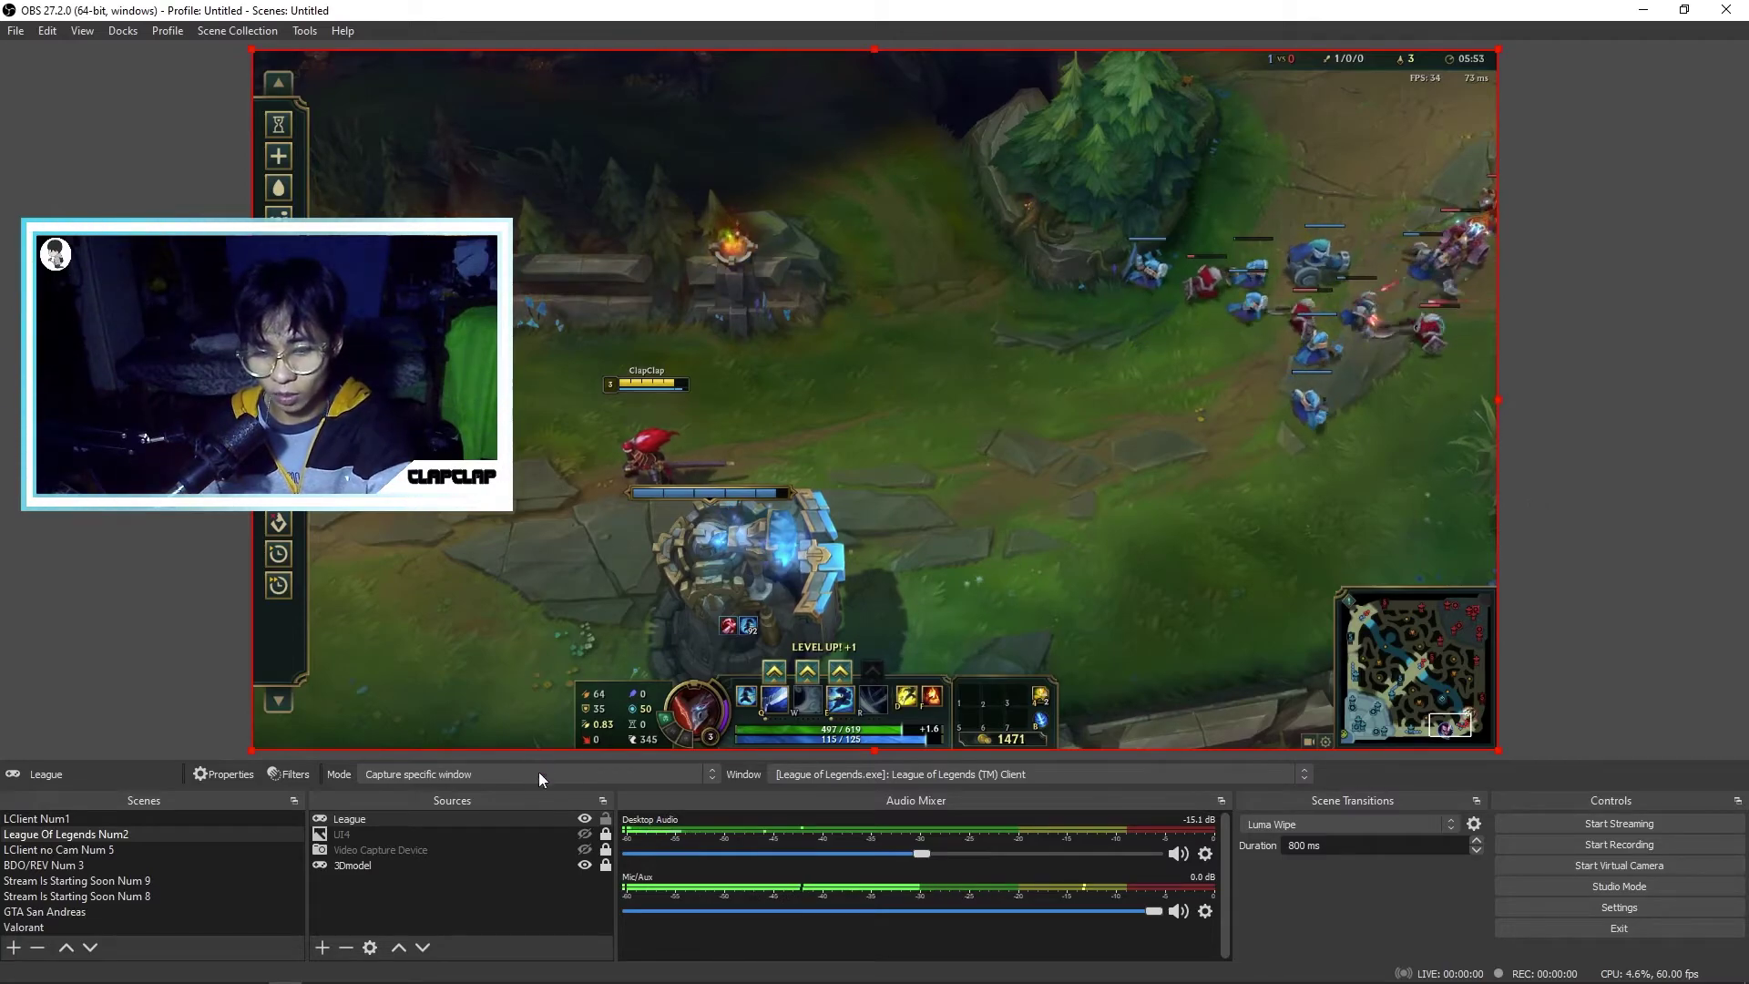
Click empty space in OBS Studio to deselect the League source
click(494, 884)
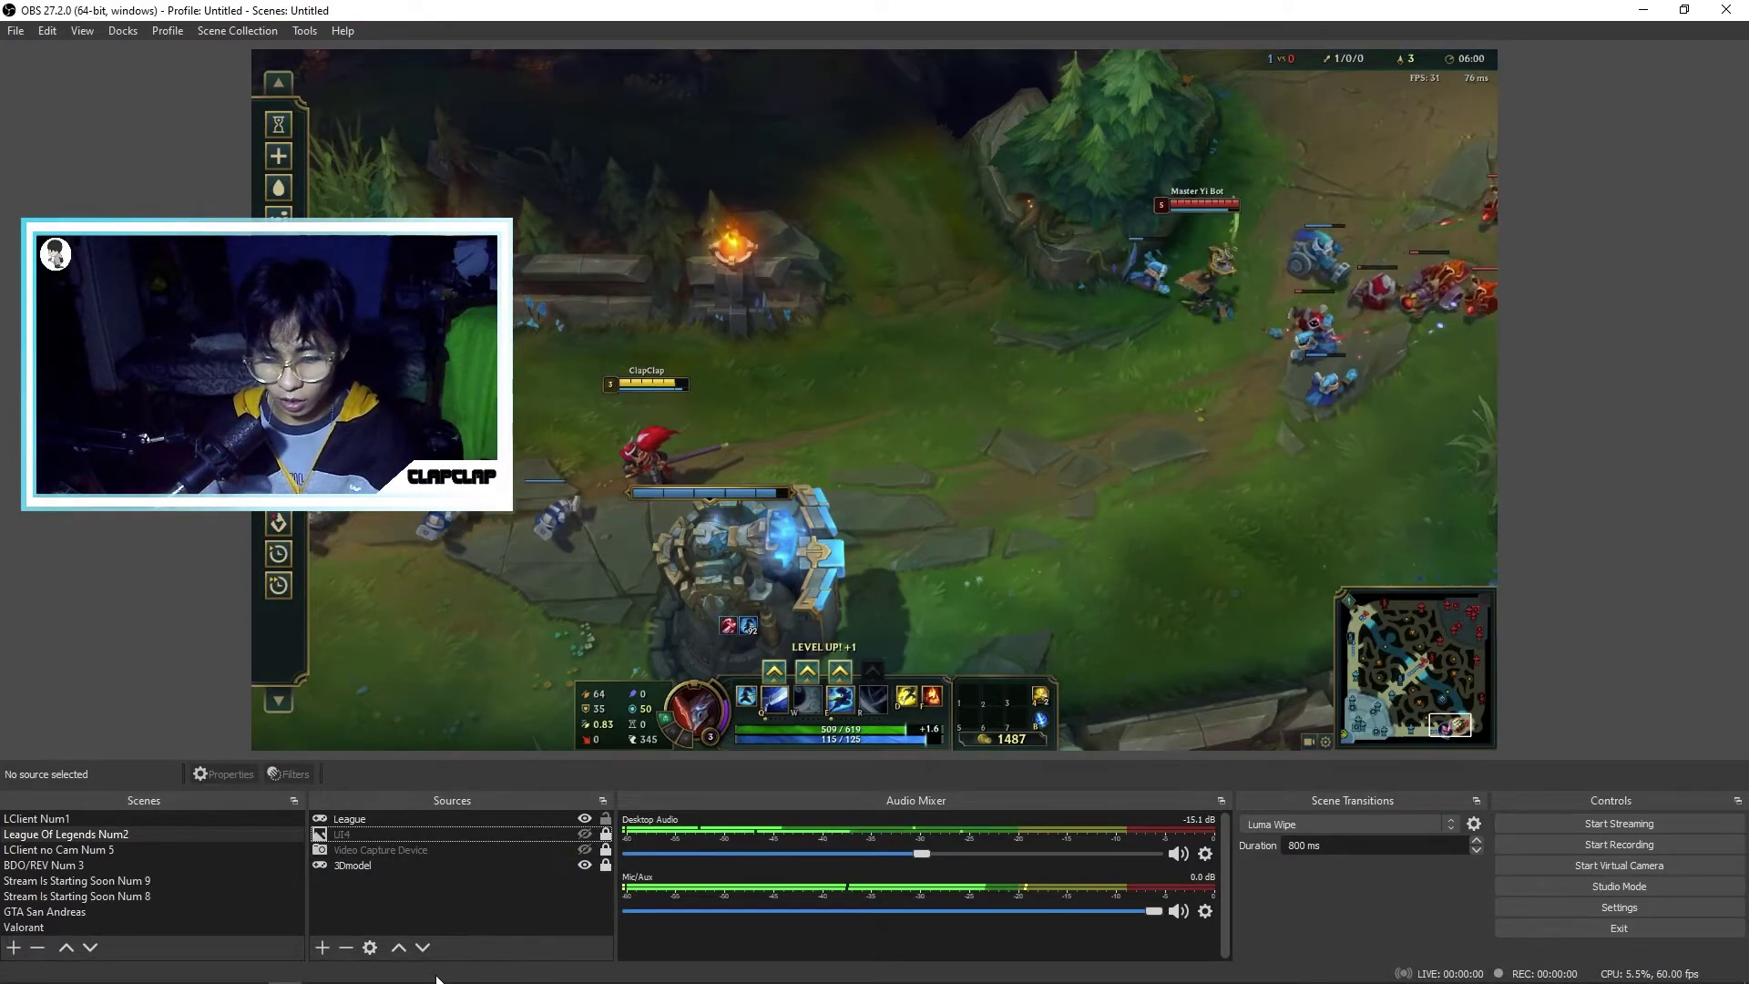
Bring League of Legends to the front and walk the champion up the lane toward the minions
mouse_move(281, 979)
click(315, 971)
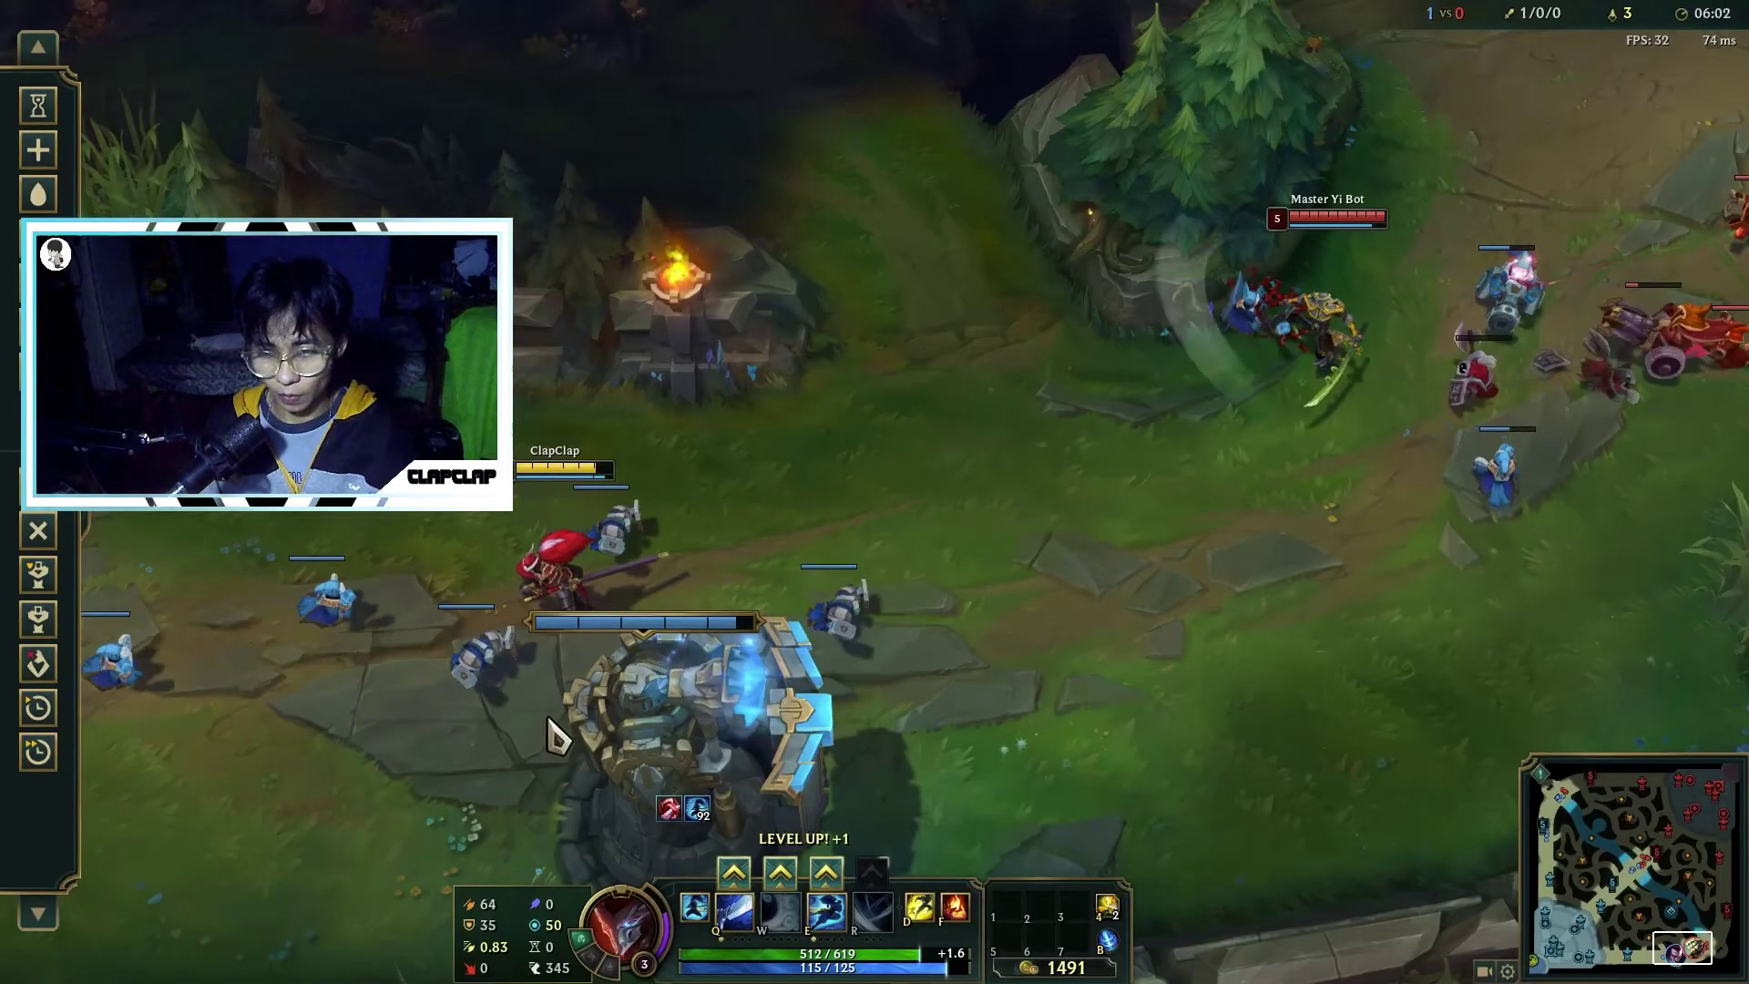
right_click(1024, 516)
right_click(1052, 465)
right_click(1191, 438)
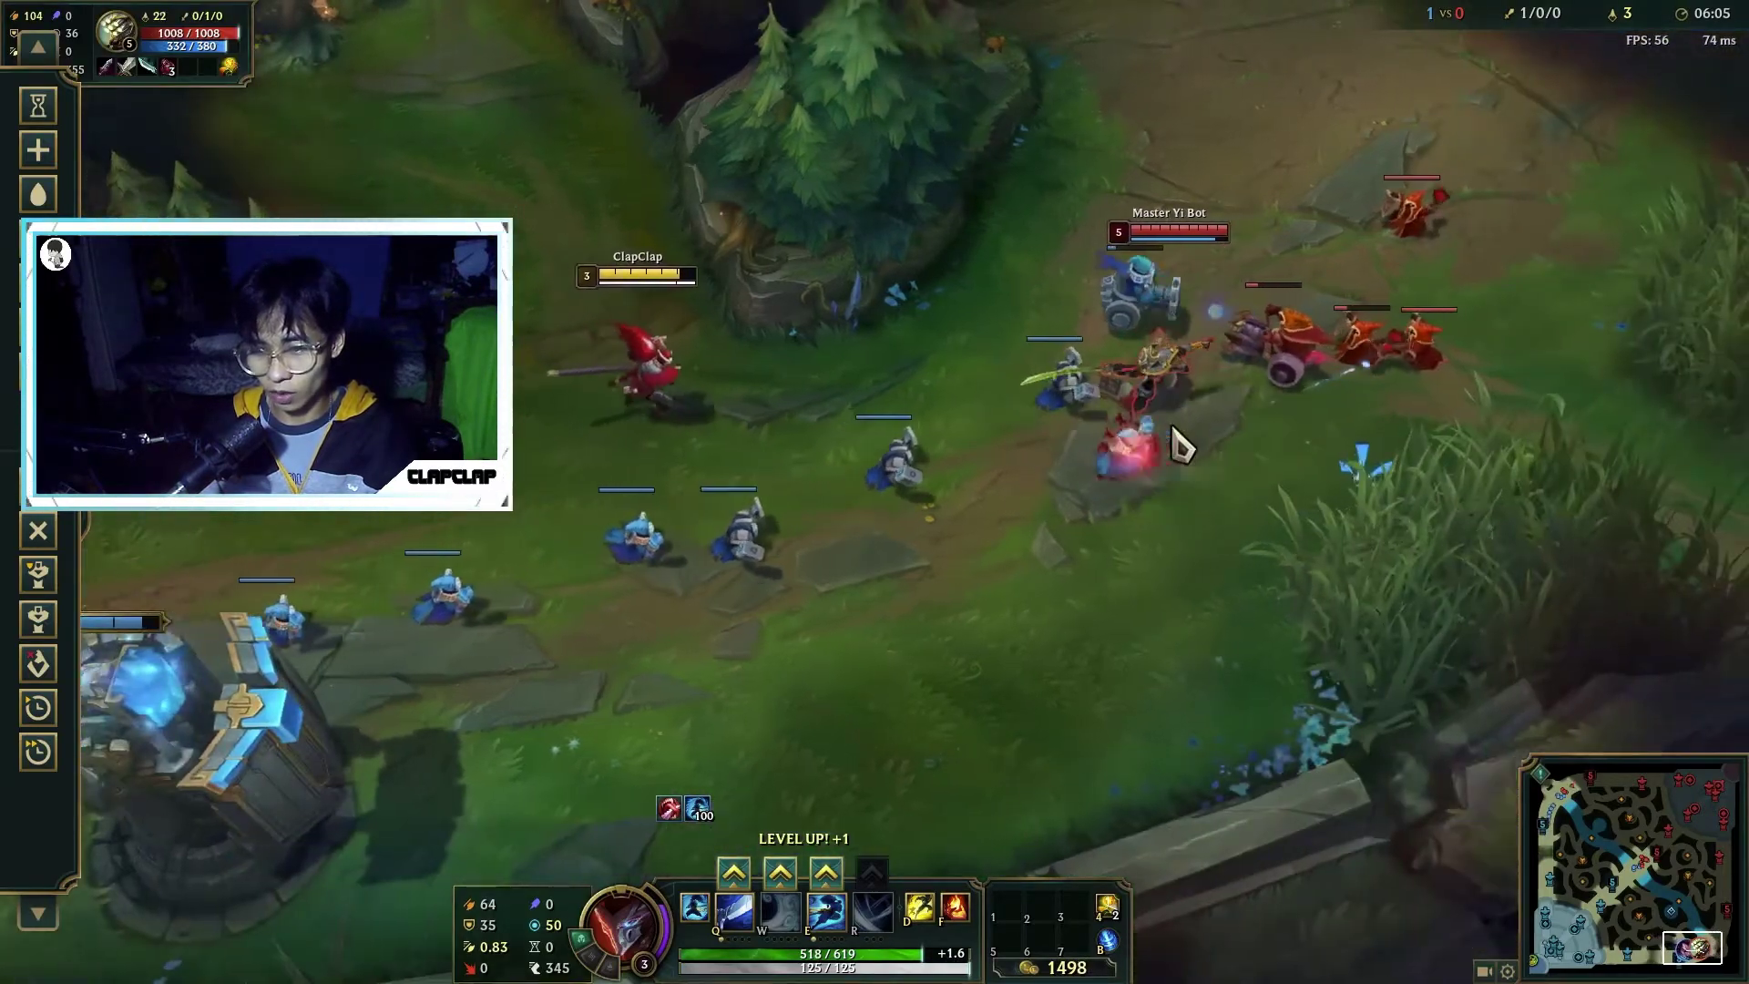
right_click(1268, 469)
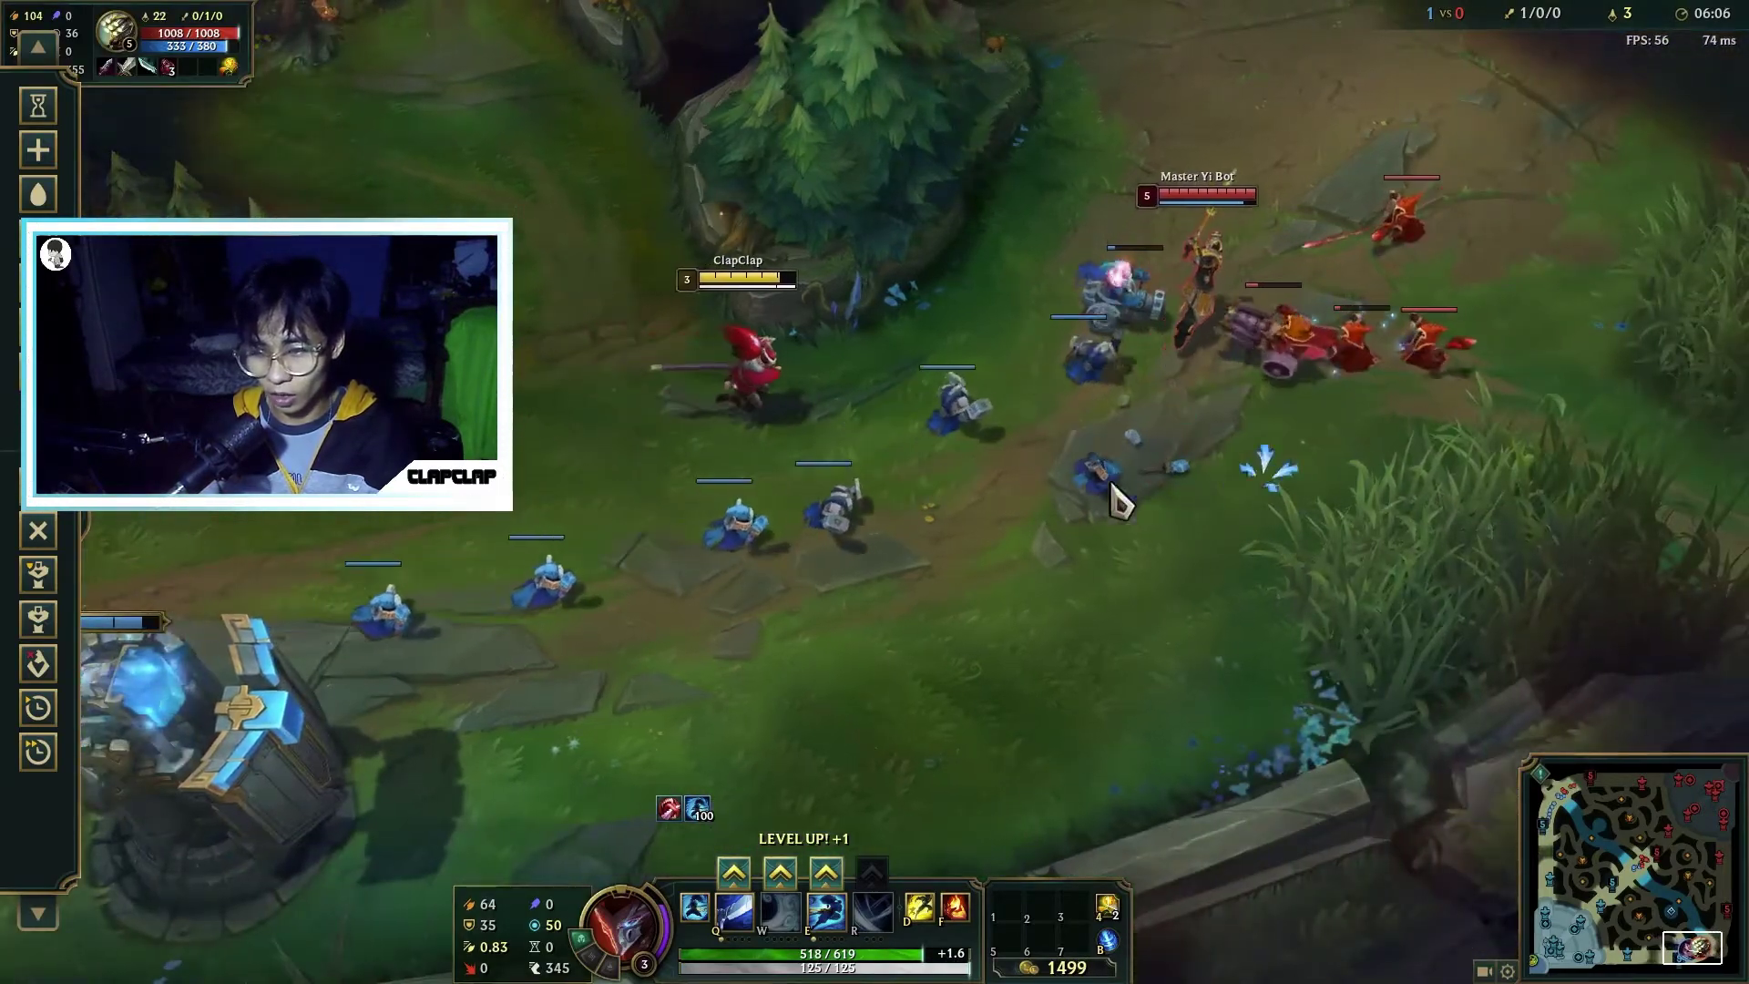
right_click(1249, 504)
right_click(1487, 339)
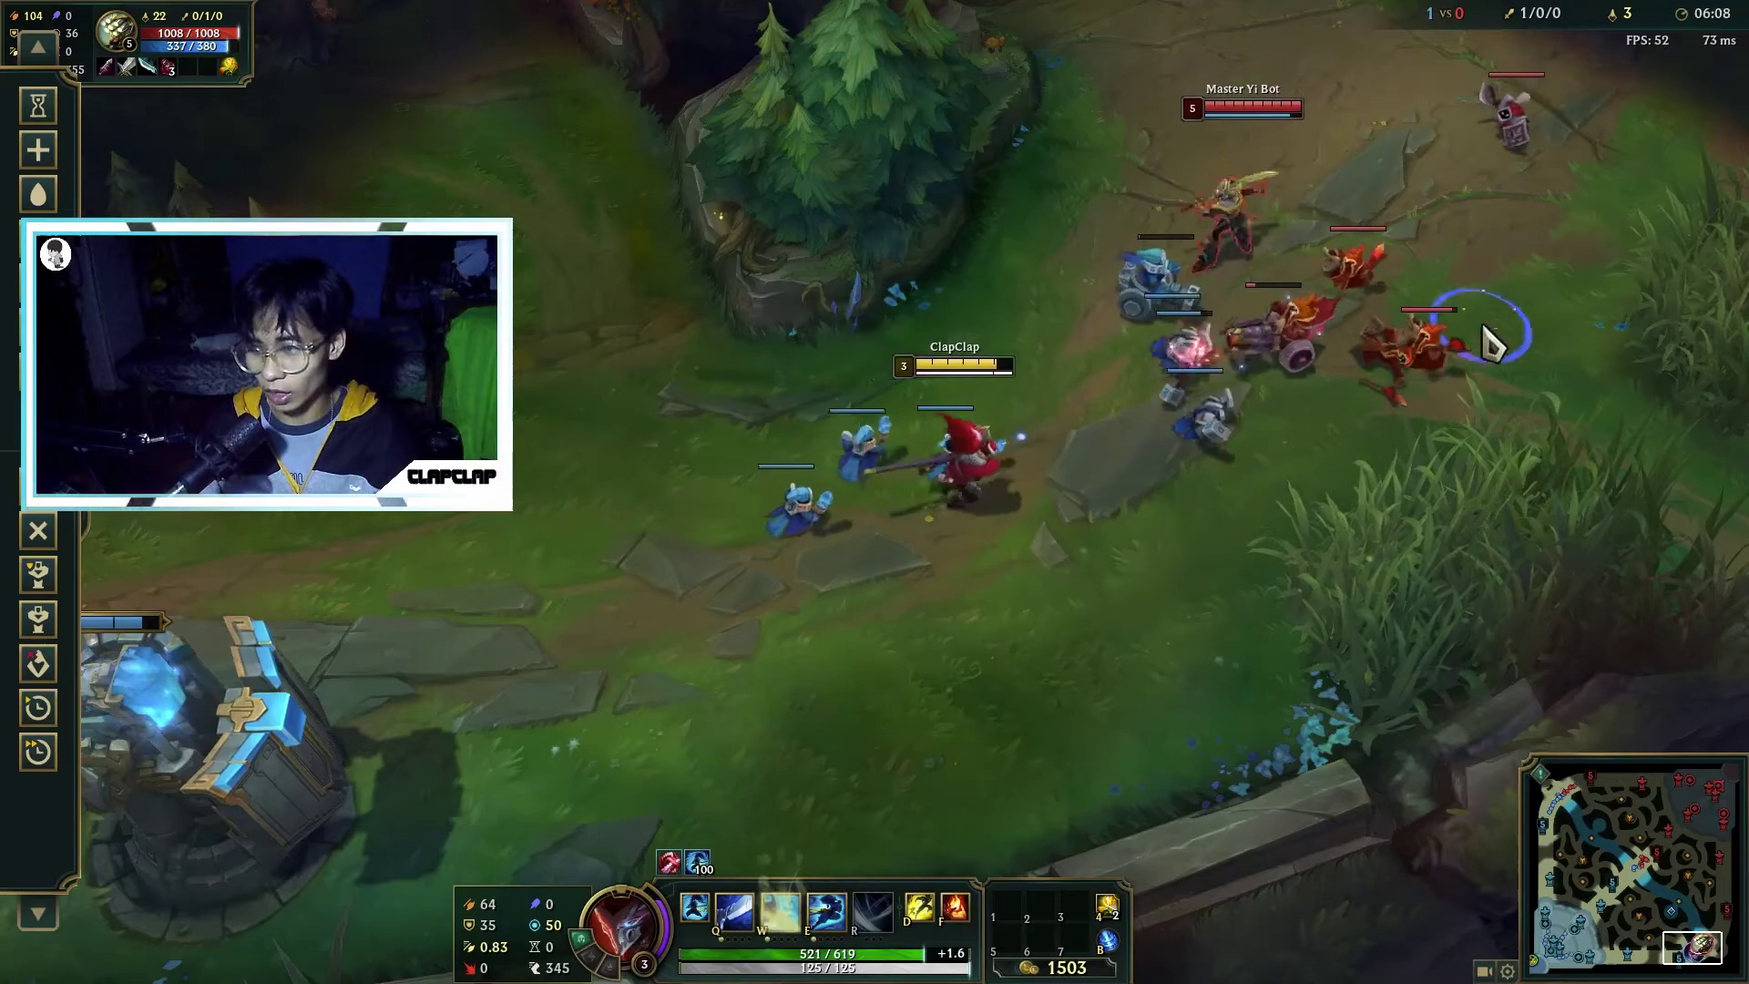
right_click(894, 300)
right_click(1269, 516)
right_click(828, 528)
right_click(1221, 598)
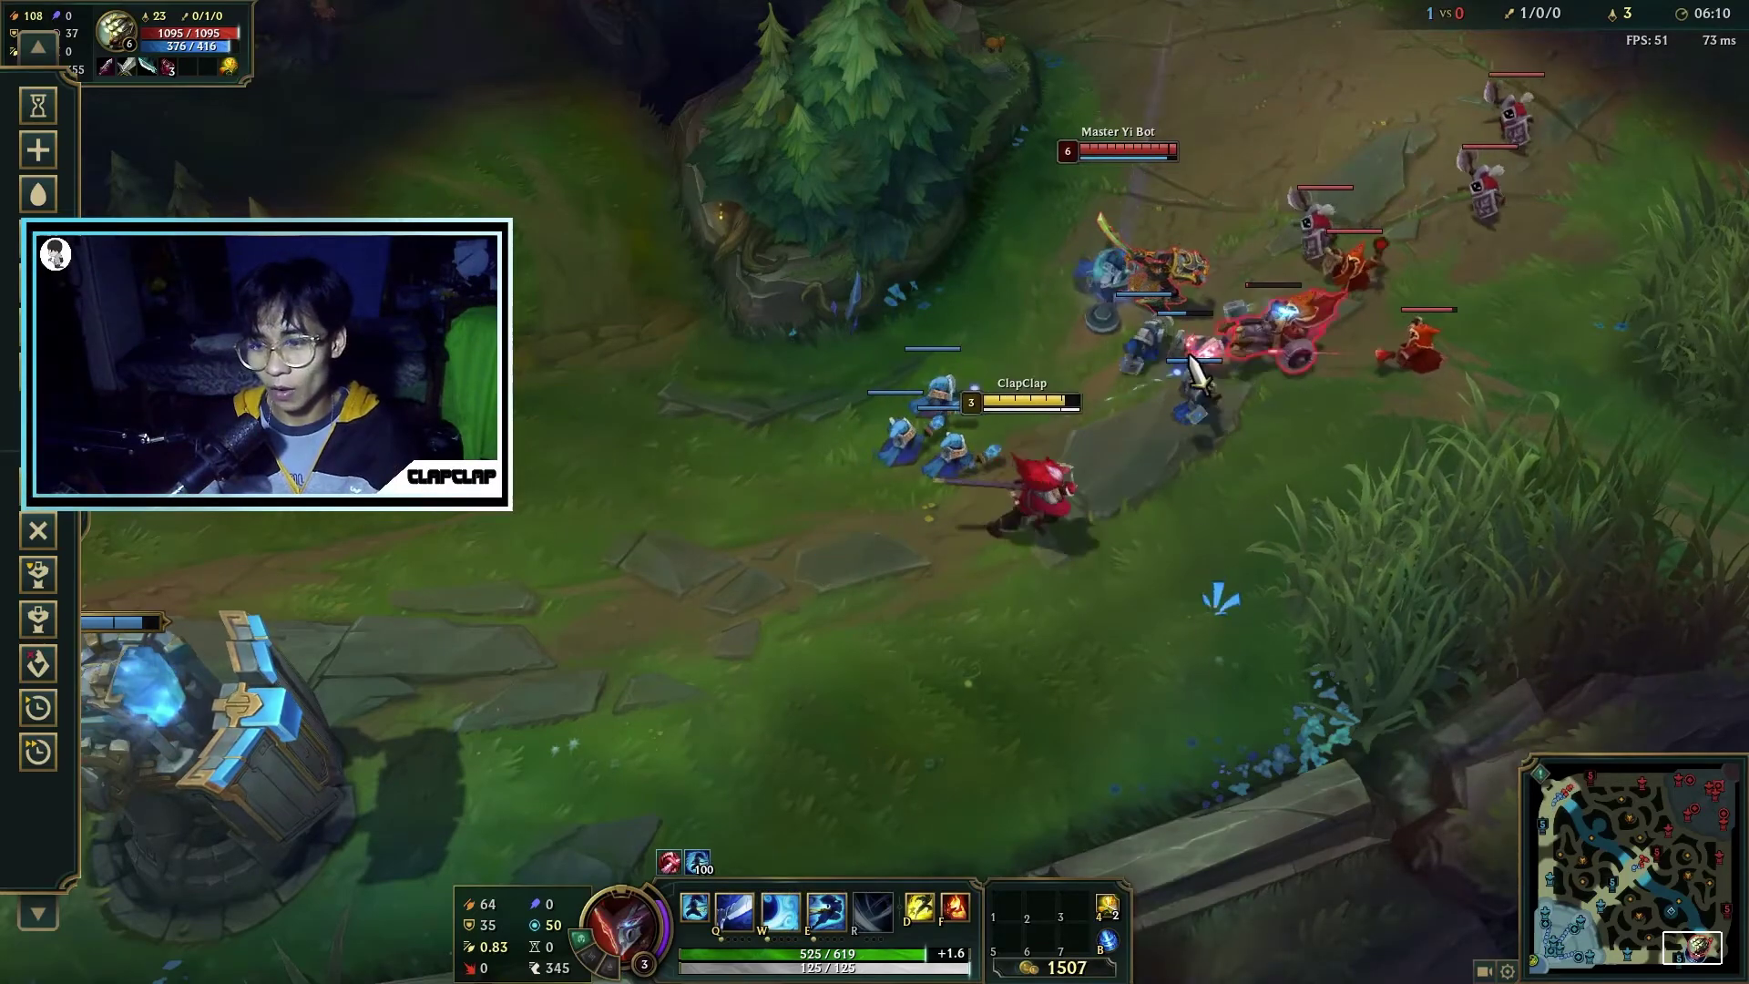
right_click(796, 559)
right_click(745, 582)
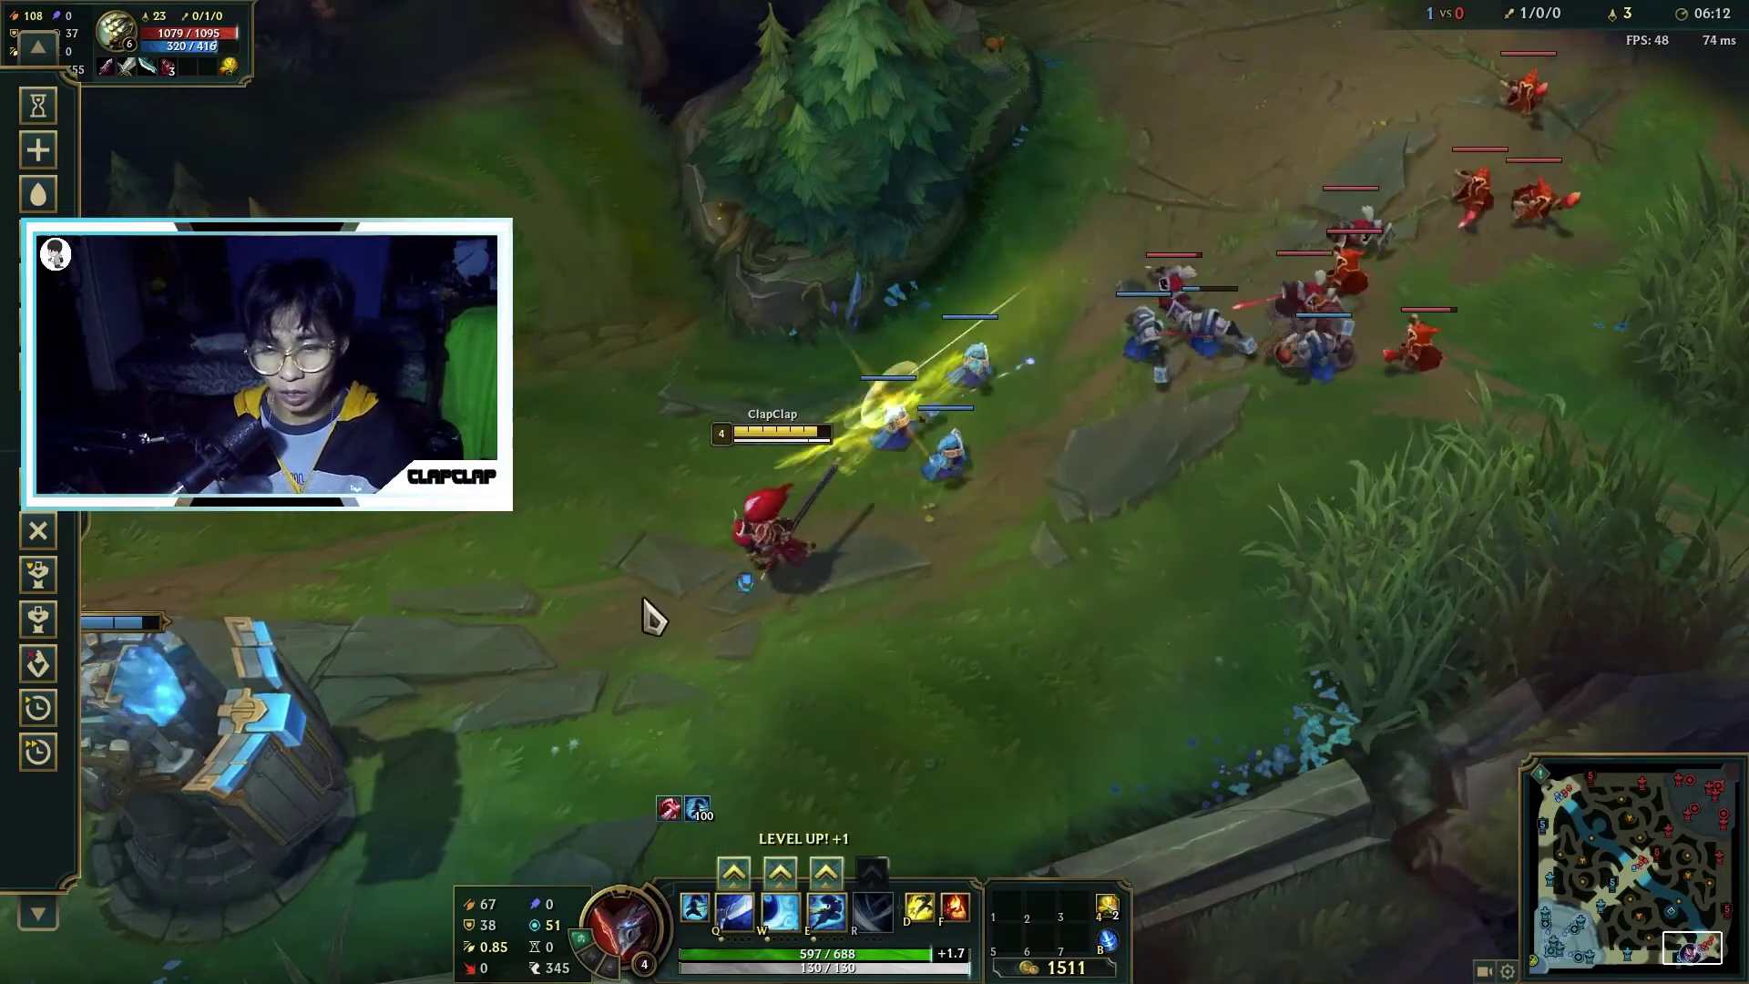
Fight Master Yi Bot, casting W and E, then pull away from the enemy minions
right_click(963, 369)
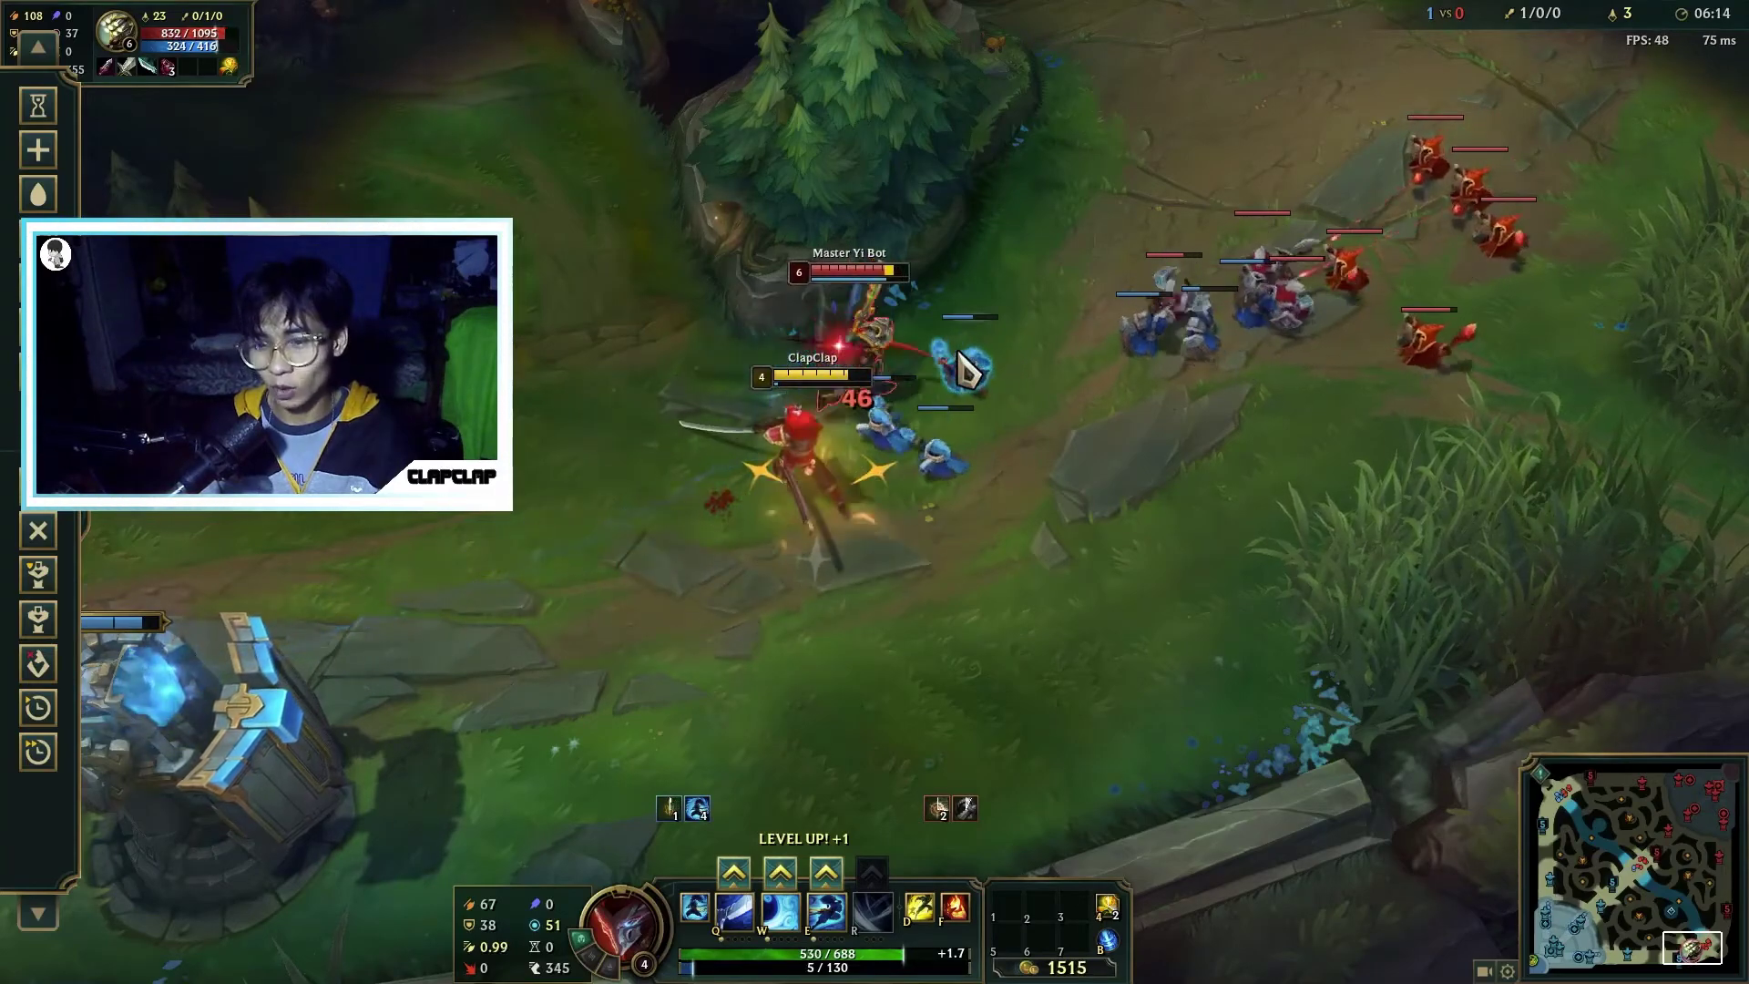
right_click(1014, 504)
right_click(738, 574)
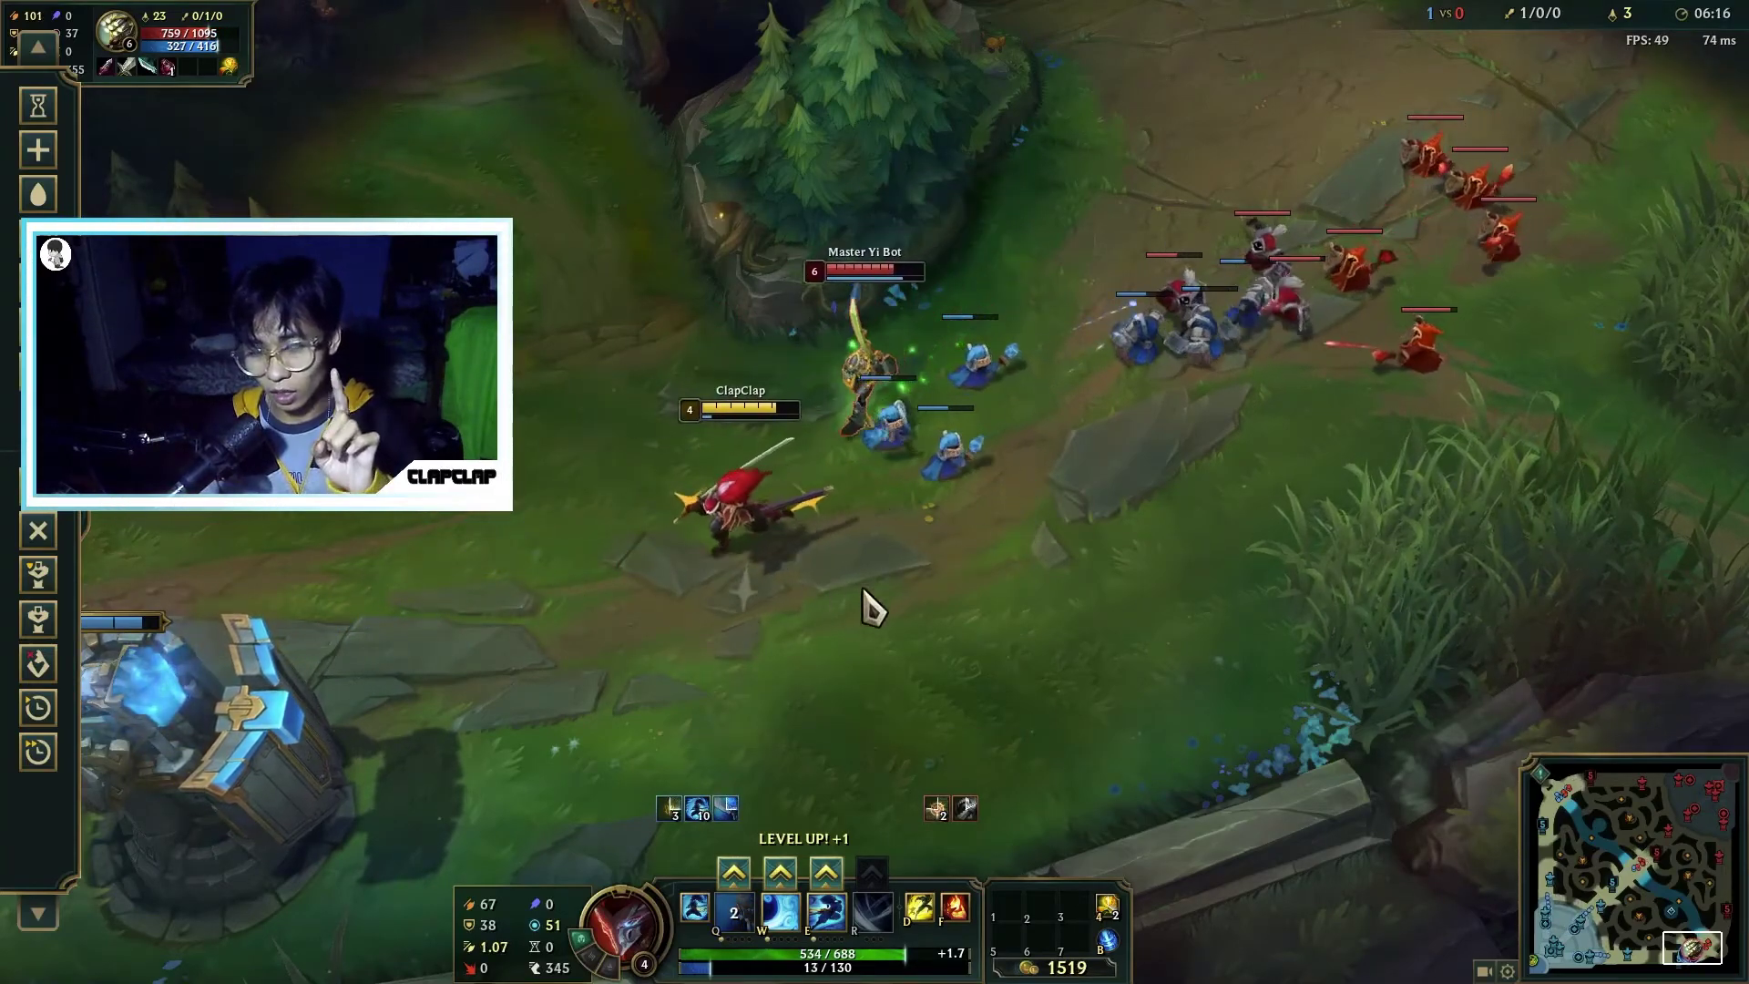
right_click(875, 383)
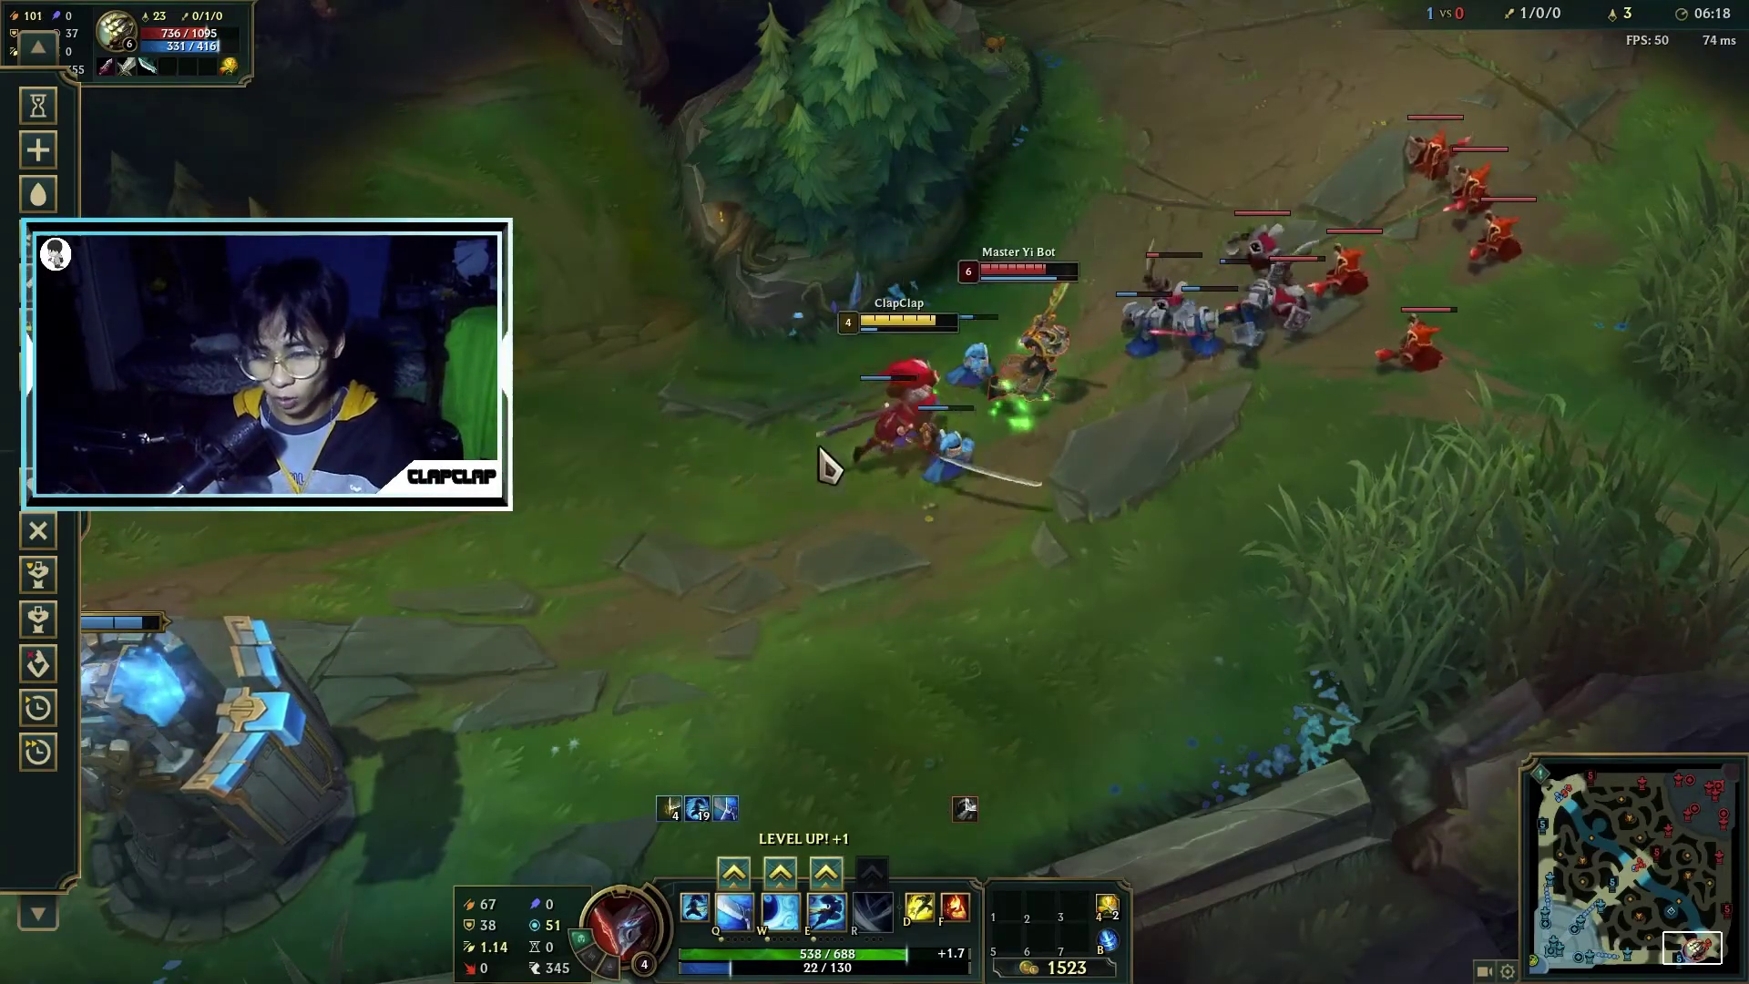
right_click(827, 472)
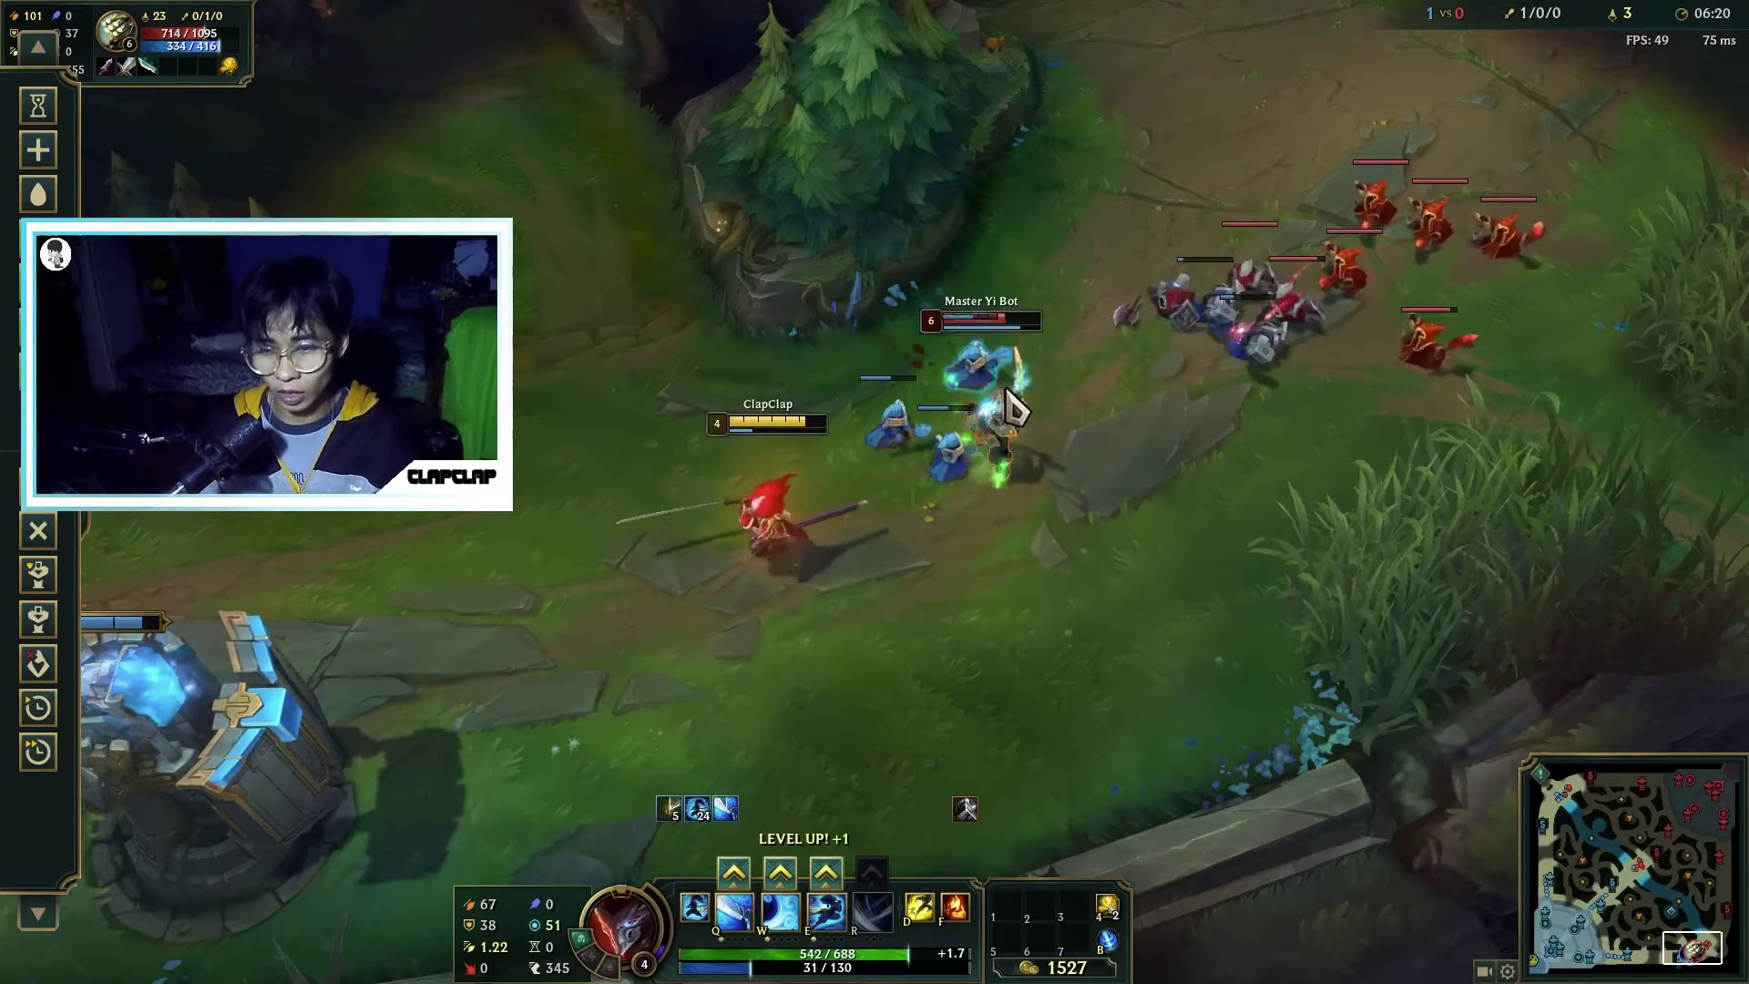
key(w)
key(e)
right_click(937, 508)
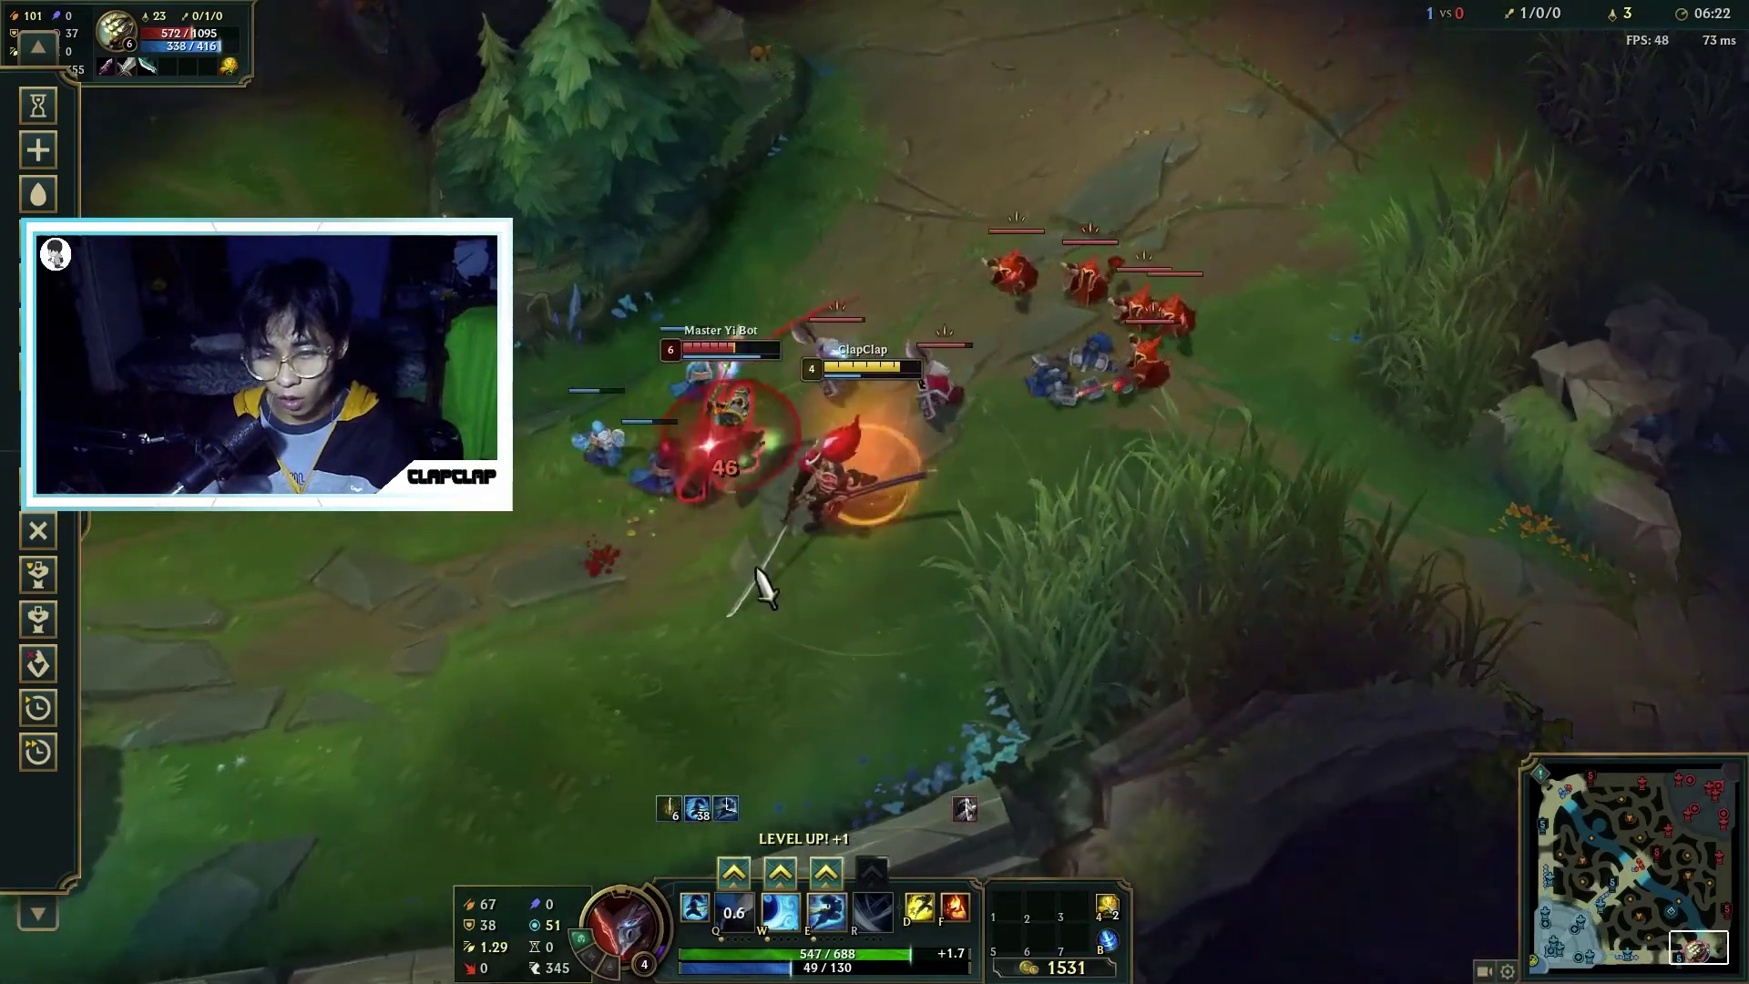
right_click(587, 664)
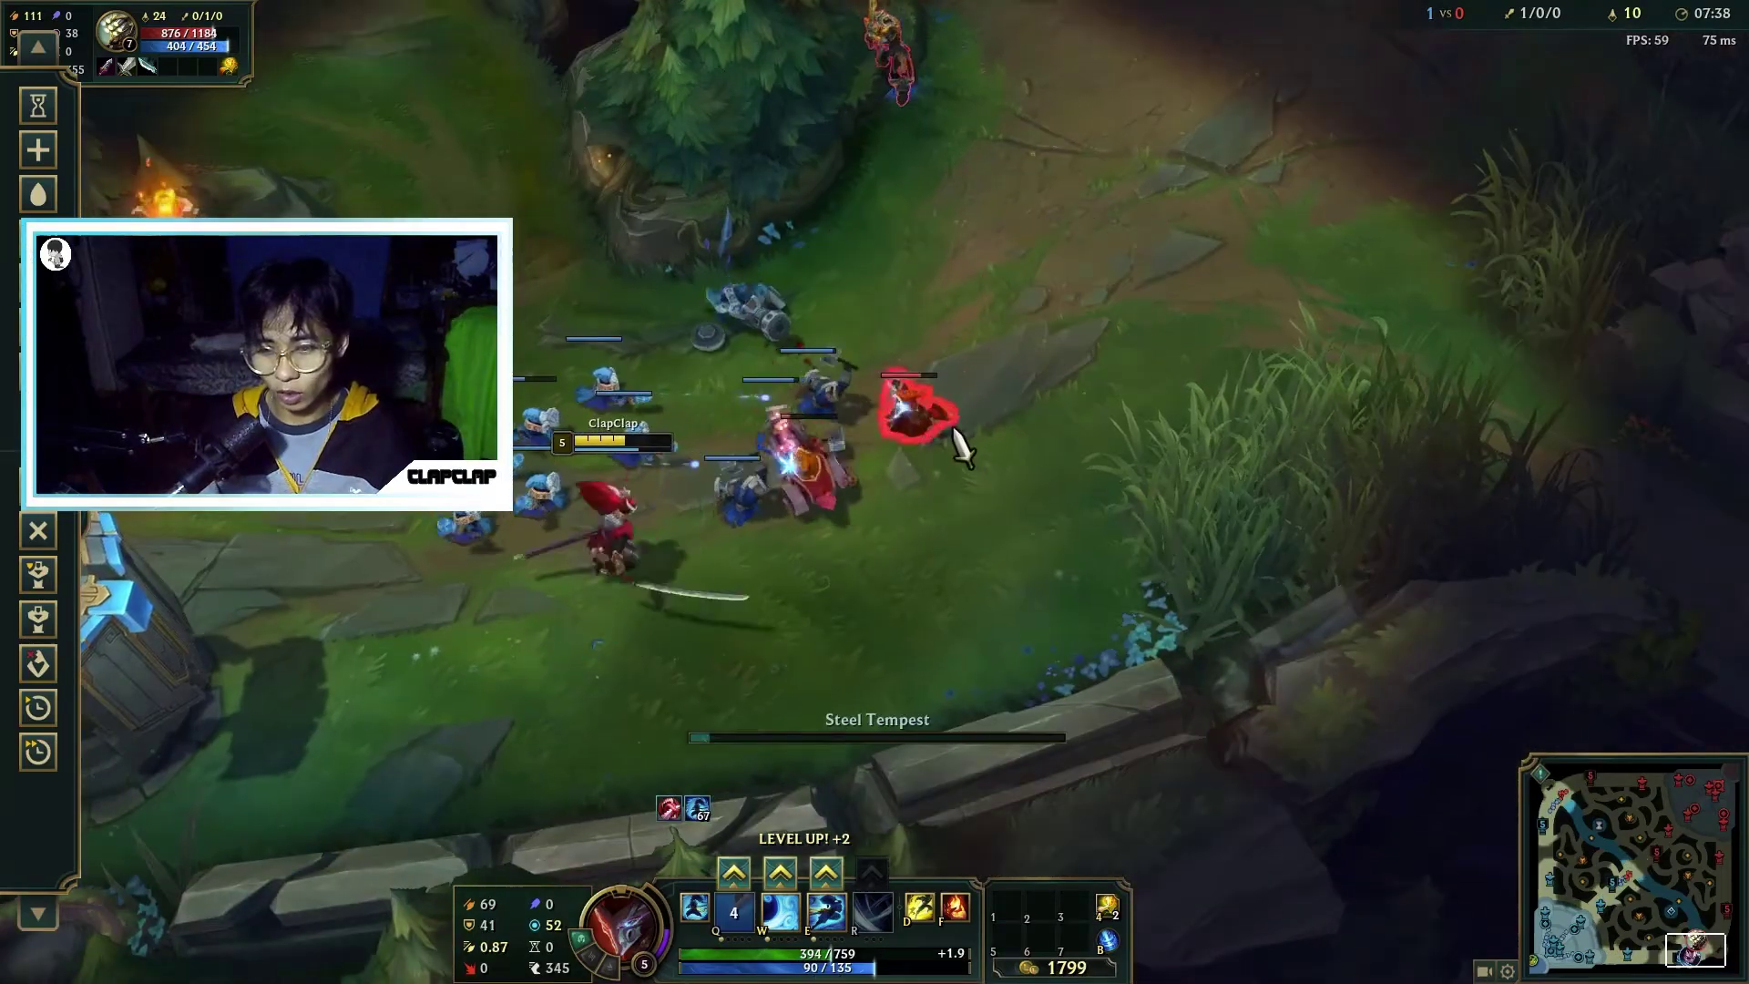
Attack enemy minions for gold, then advance and re-engage Master Yi Bot
right_click(780, 566)
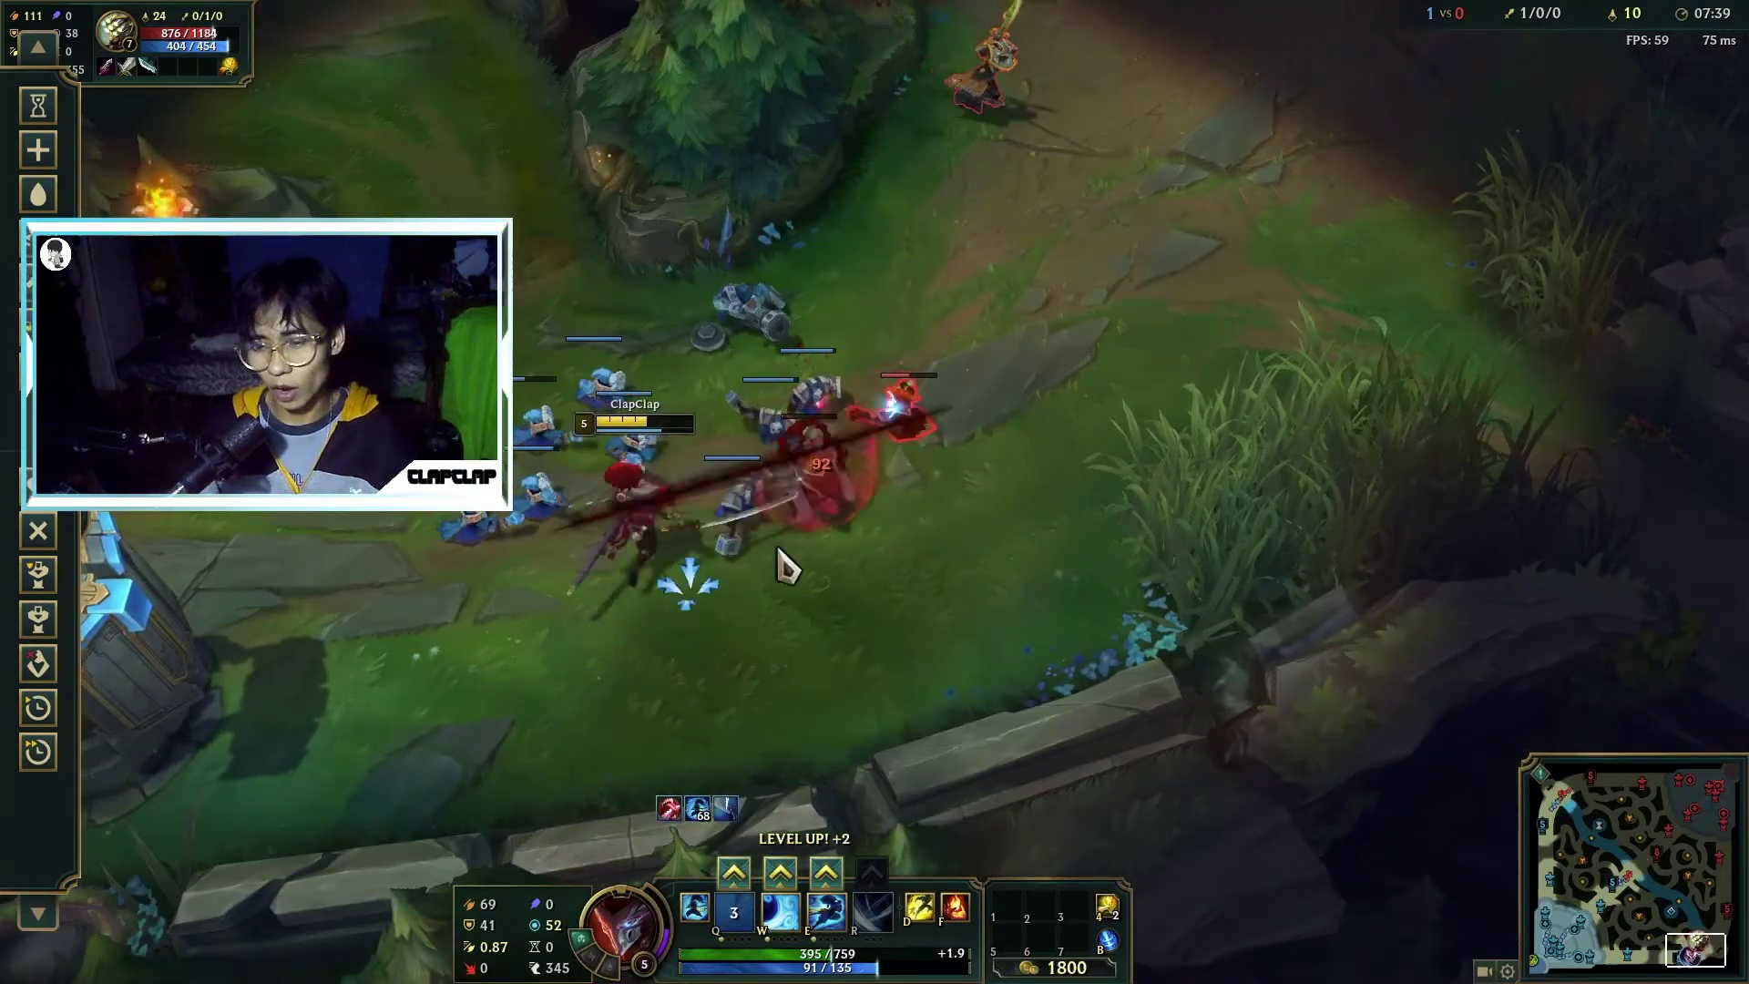
right_click(638, 594)
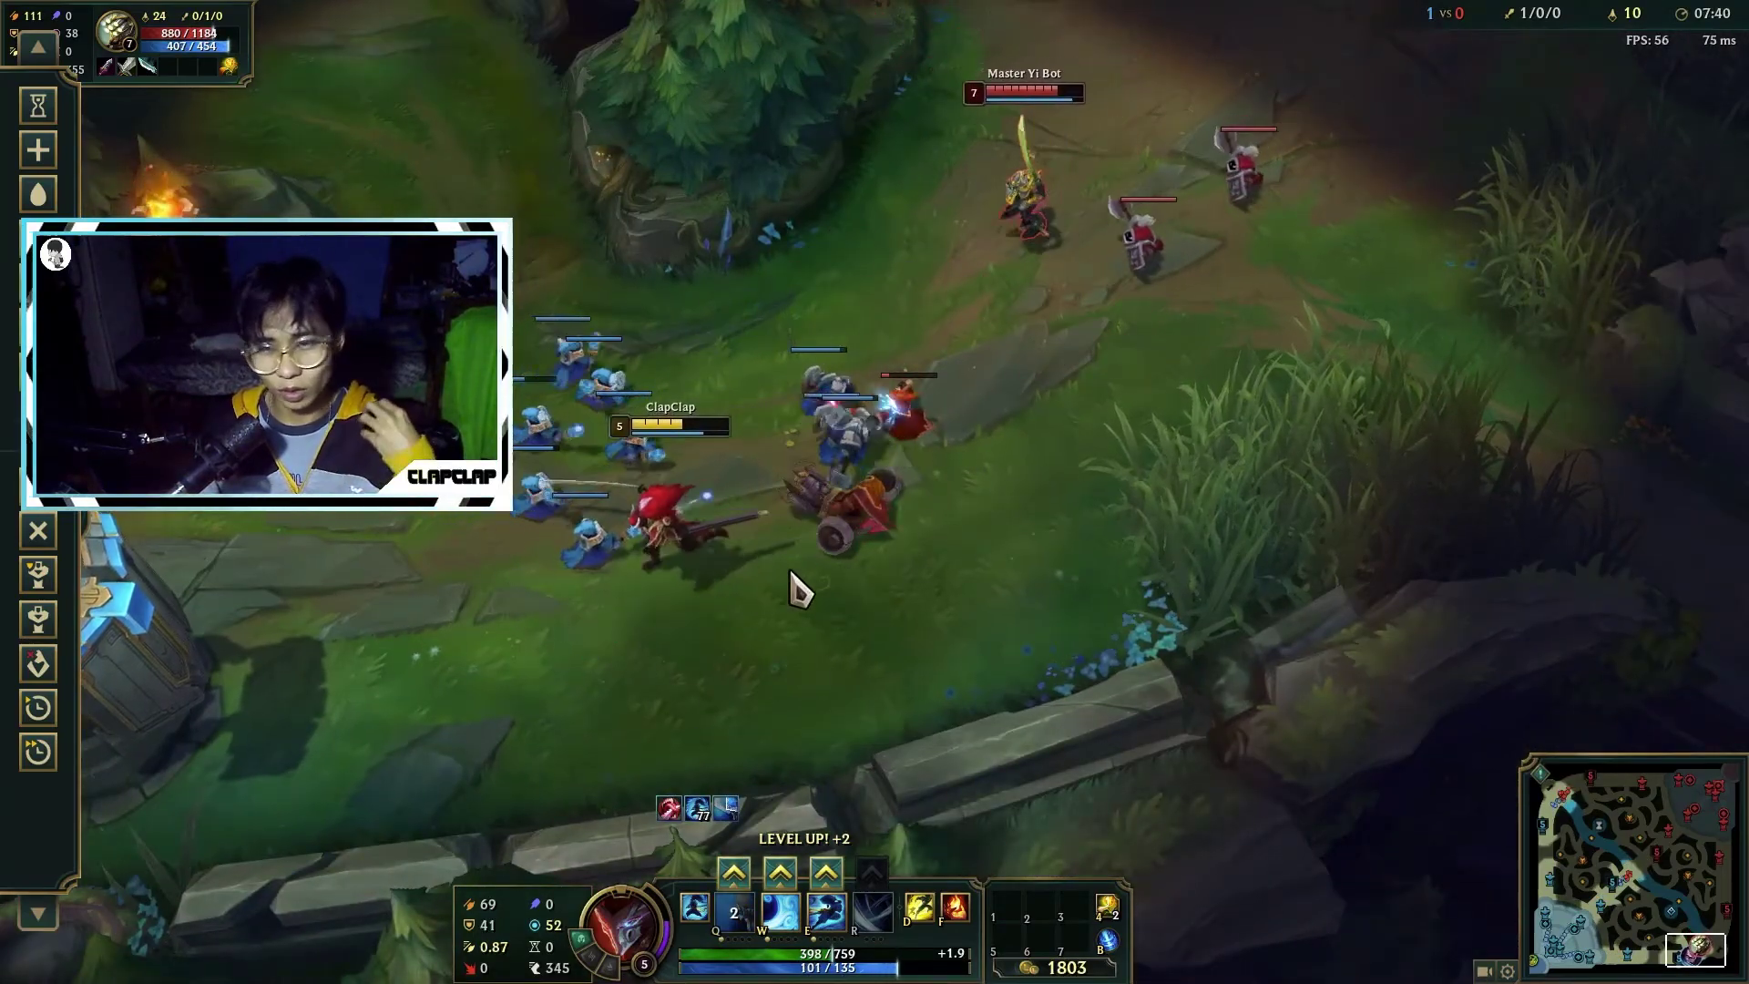
right_click(867, 508)
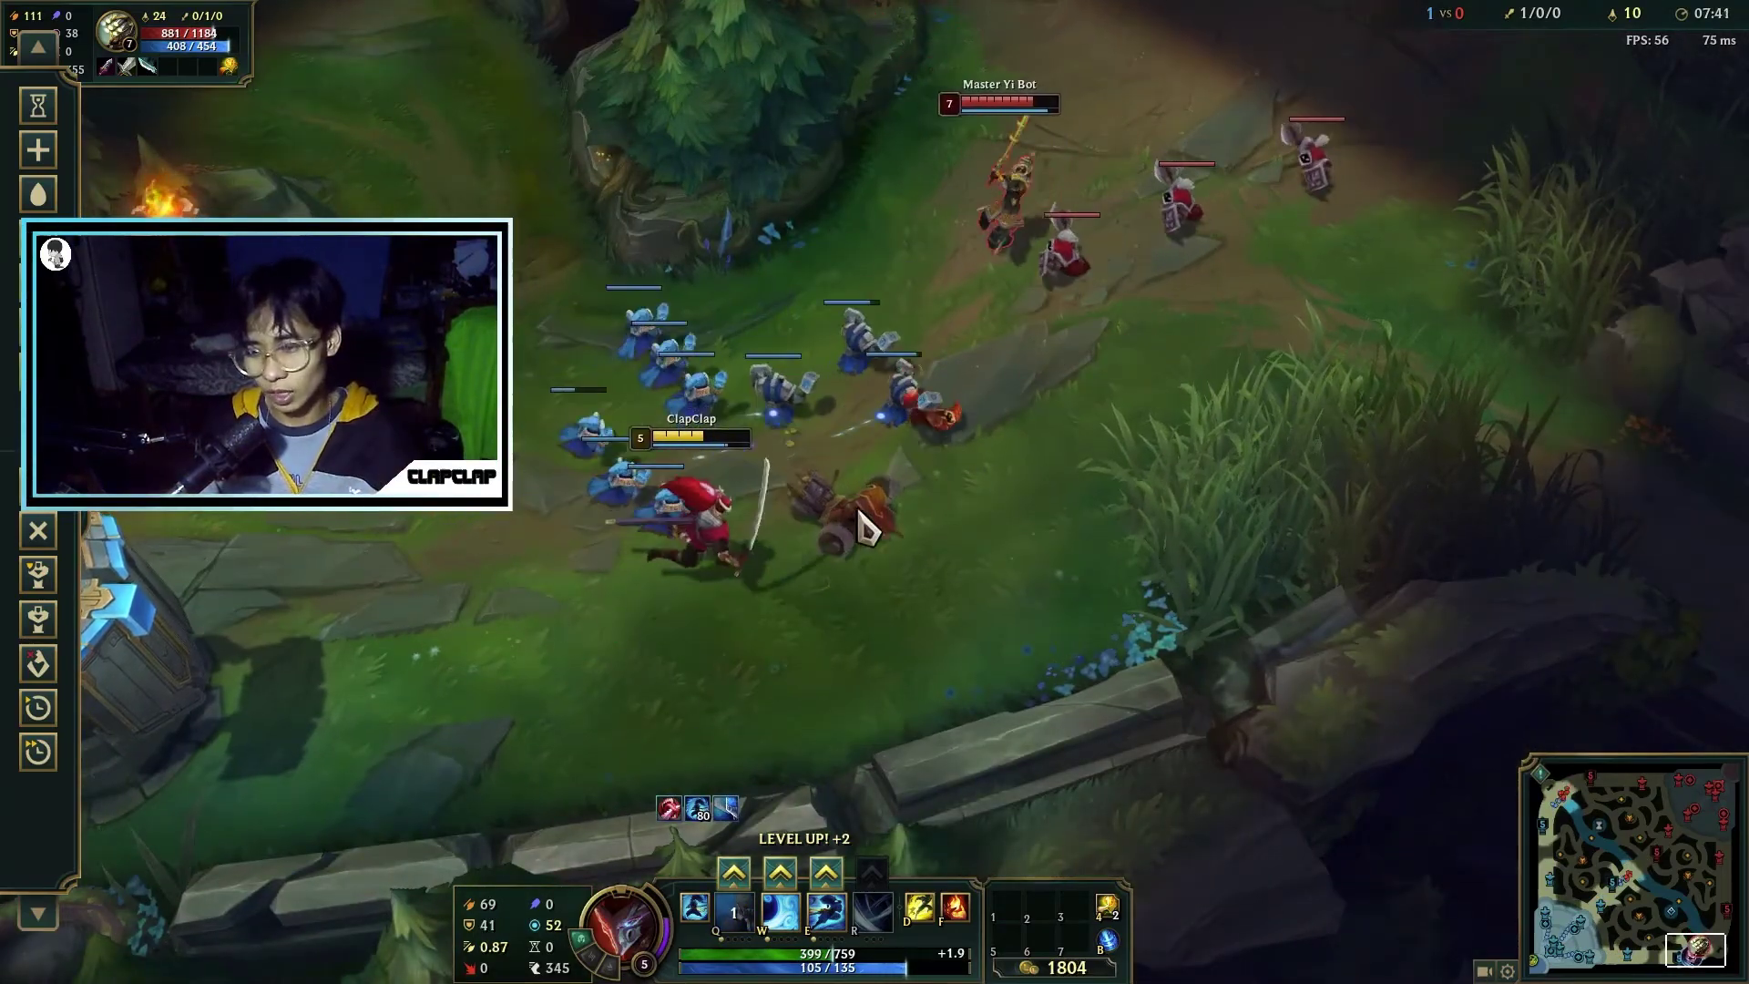
right_click(678, 531)
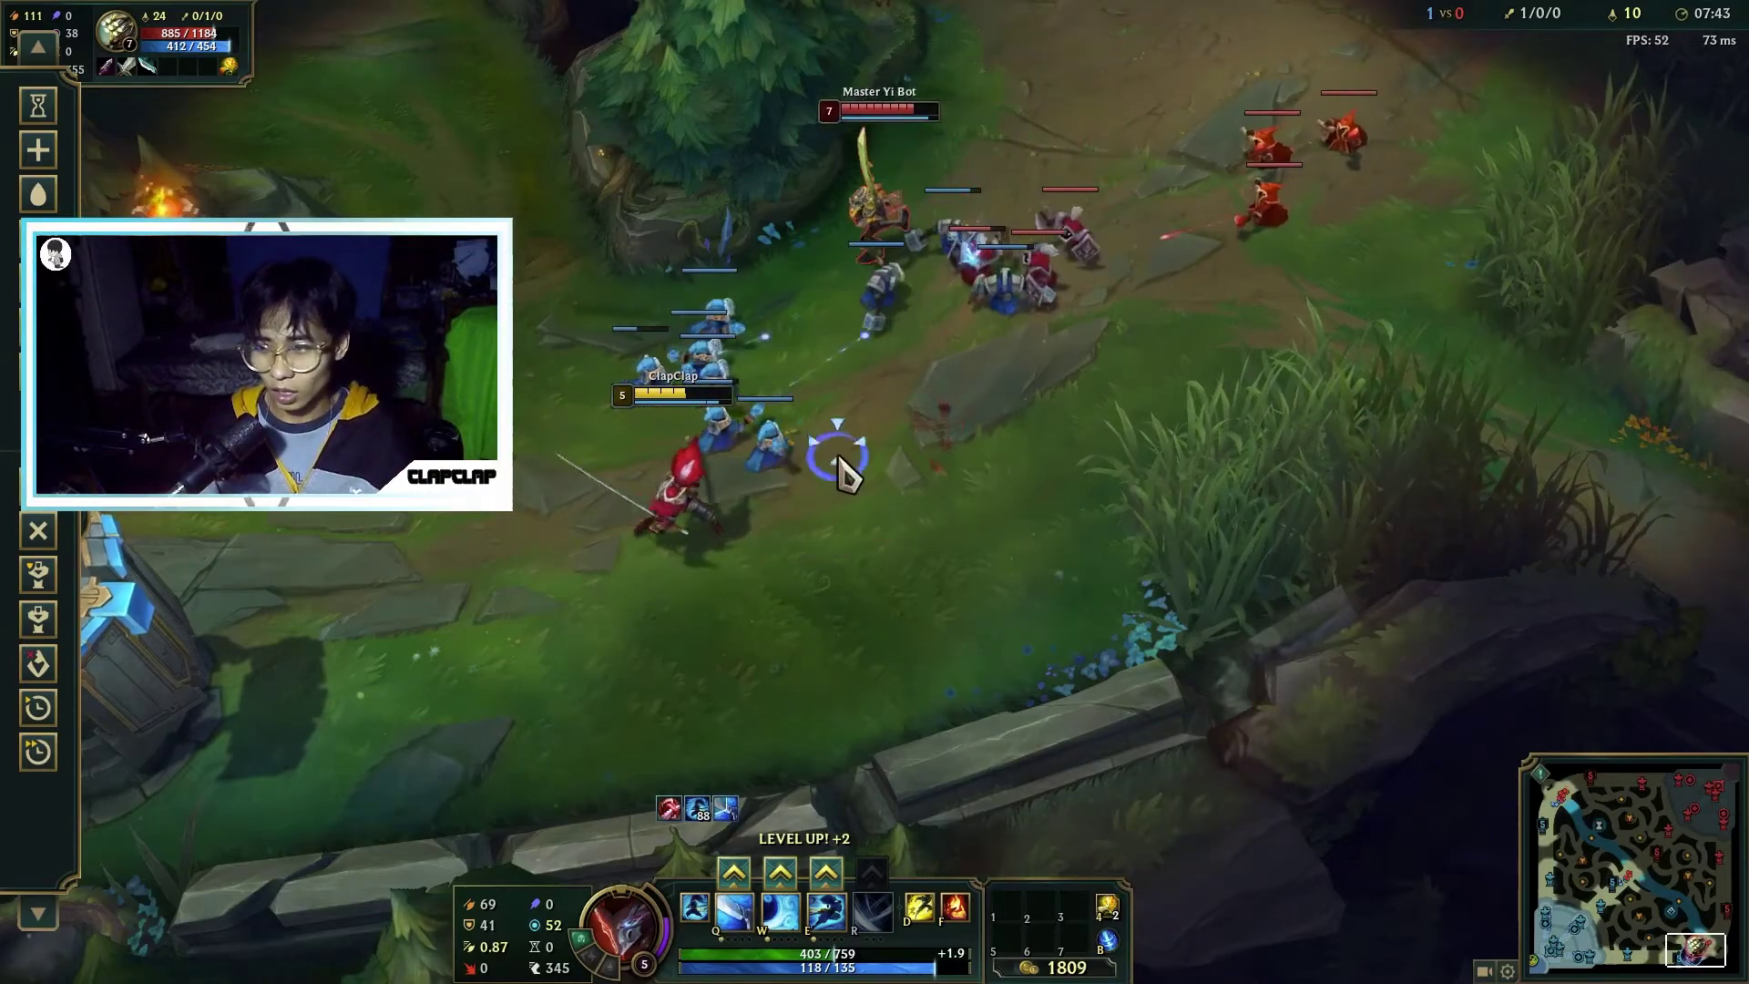
right_click(601, 452)
right_click(770, 328)
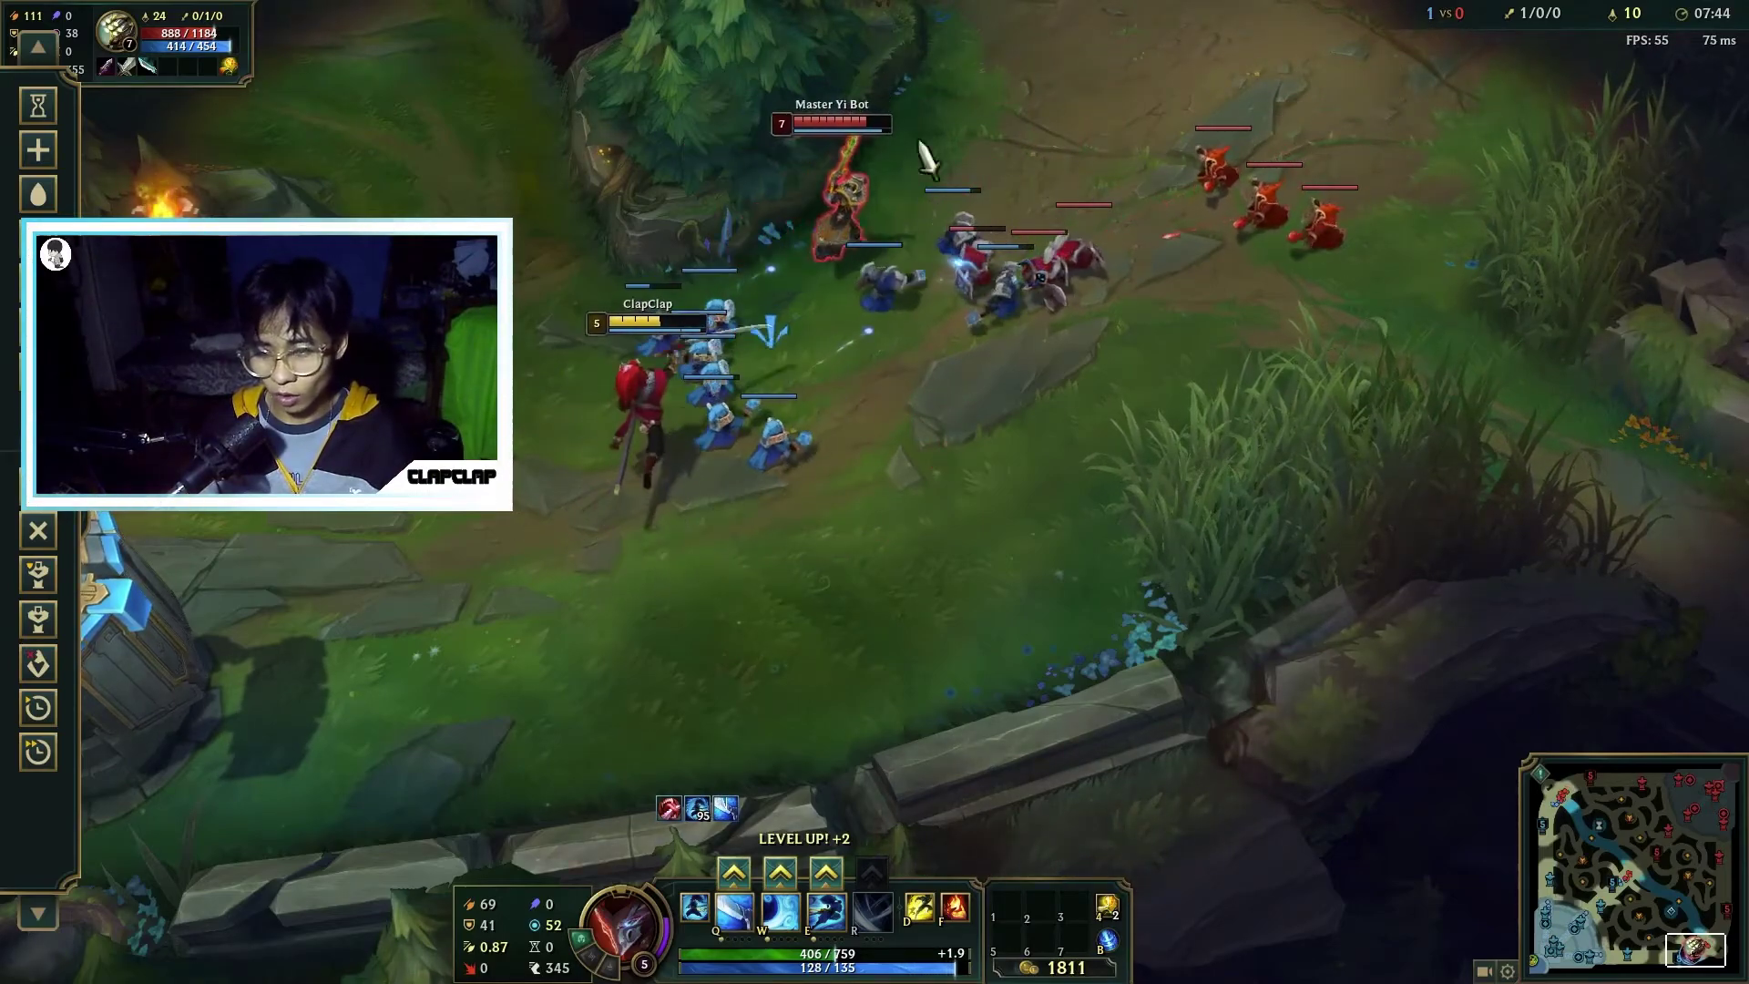
right_click(924, 154)
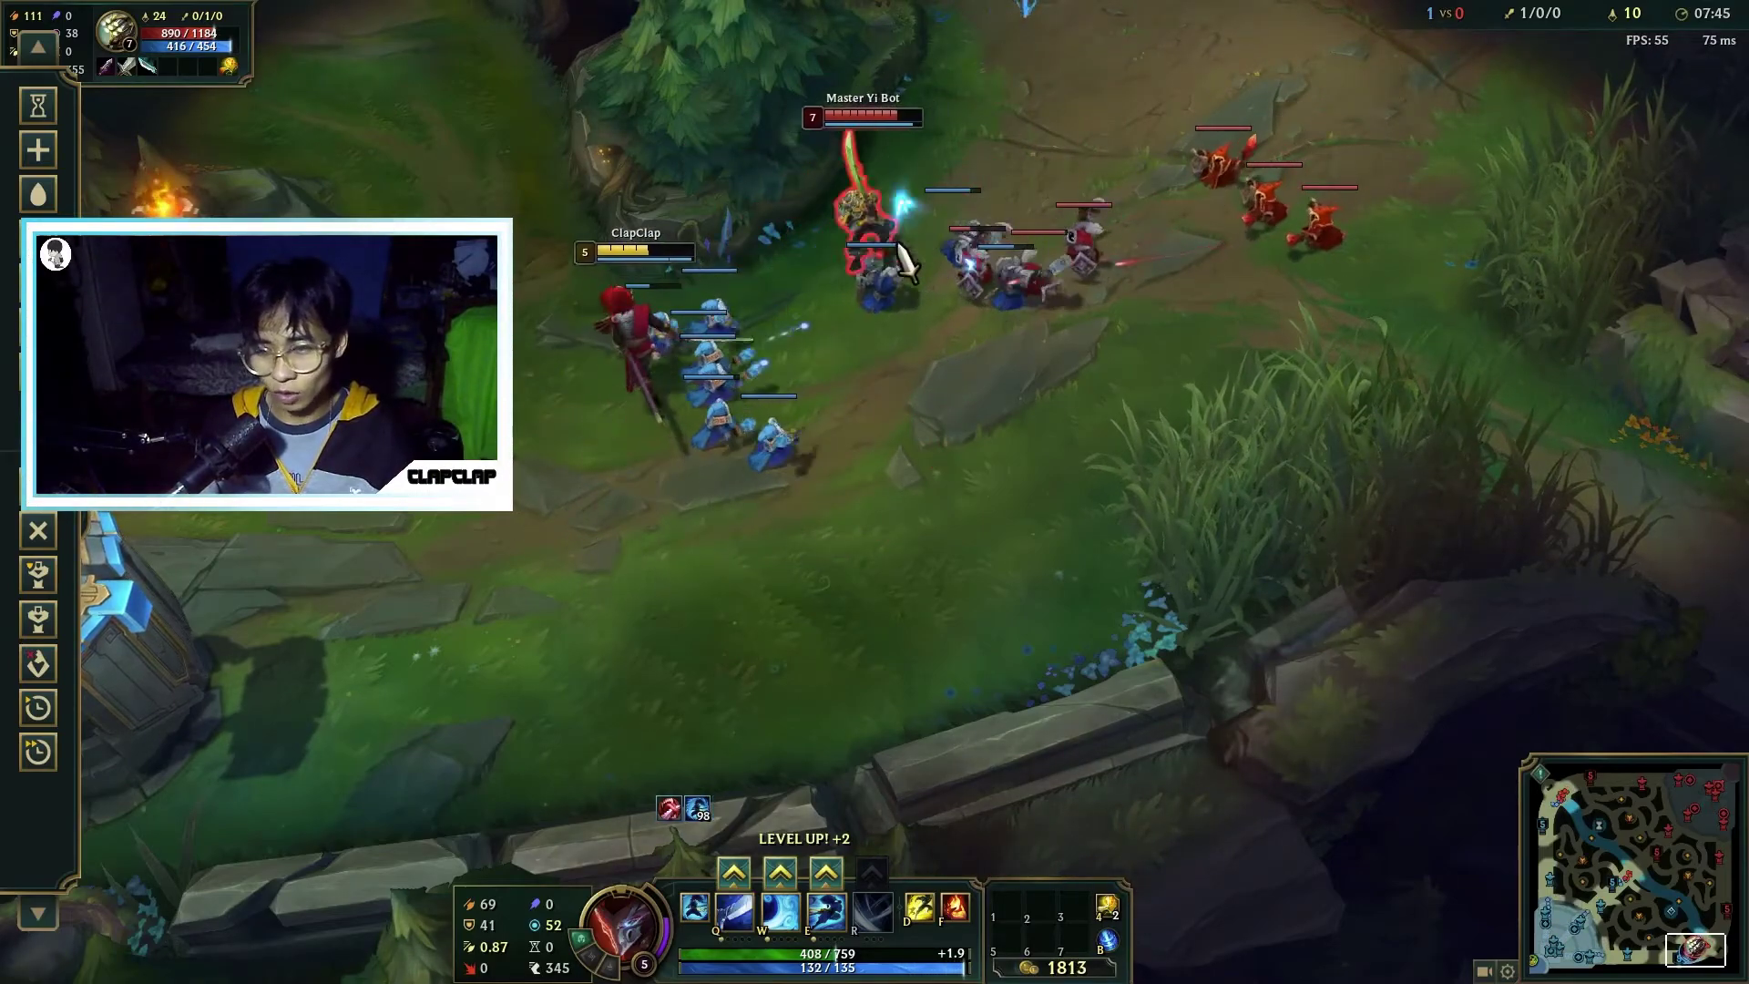
right_click(539, 476)
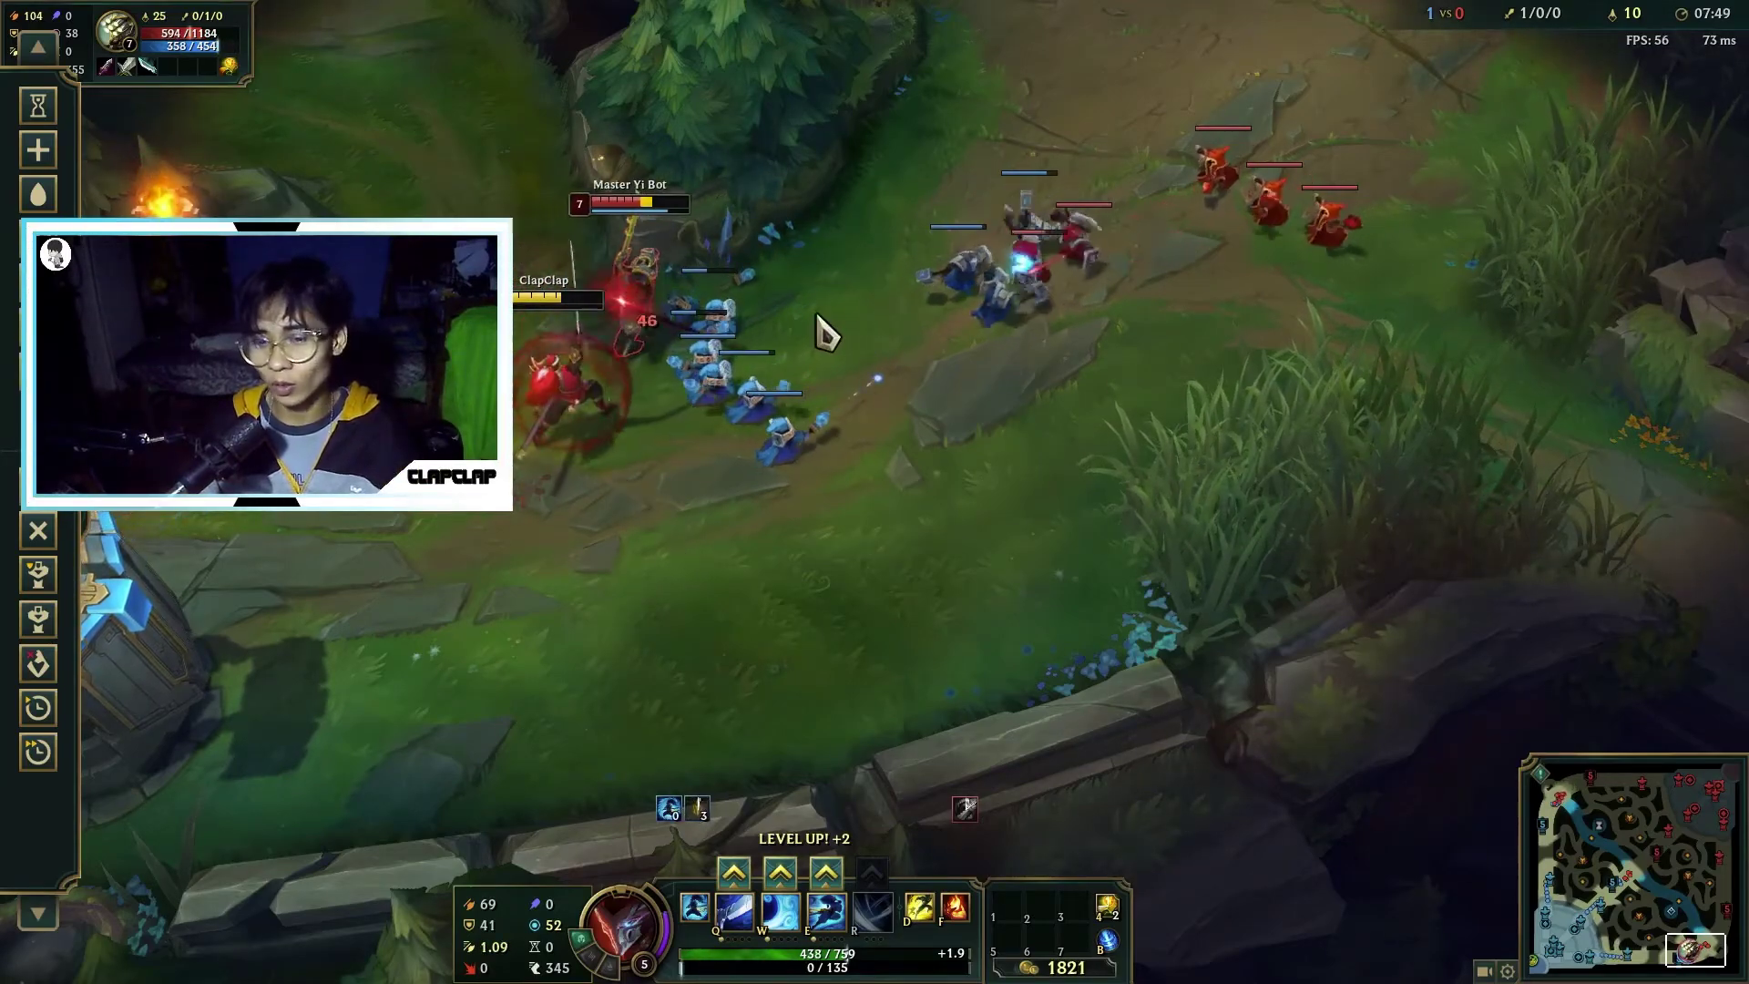
right_click(756, 301)
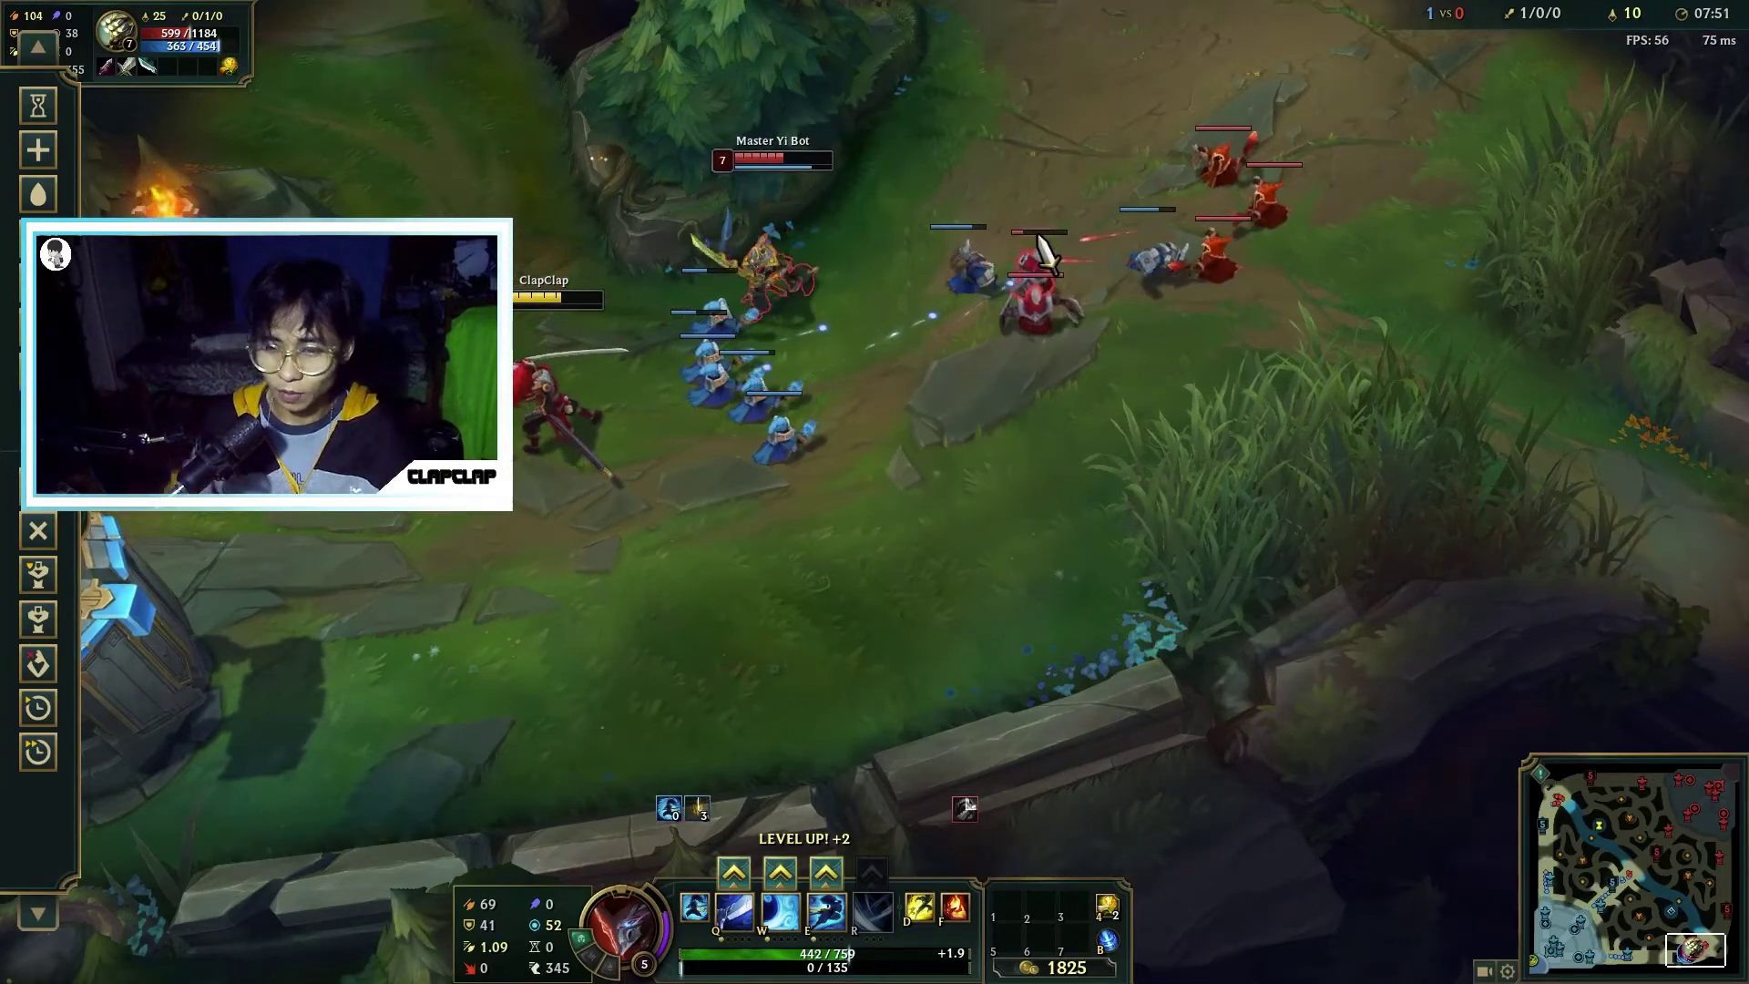
Leave the League match with Alt+F4, minimize Streamlabs Desktop and refresh the desktop
key(alt+F4)
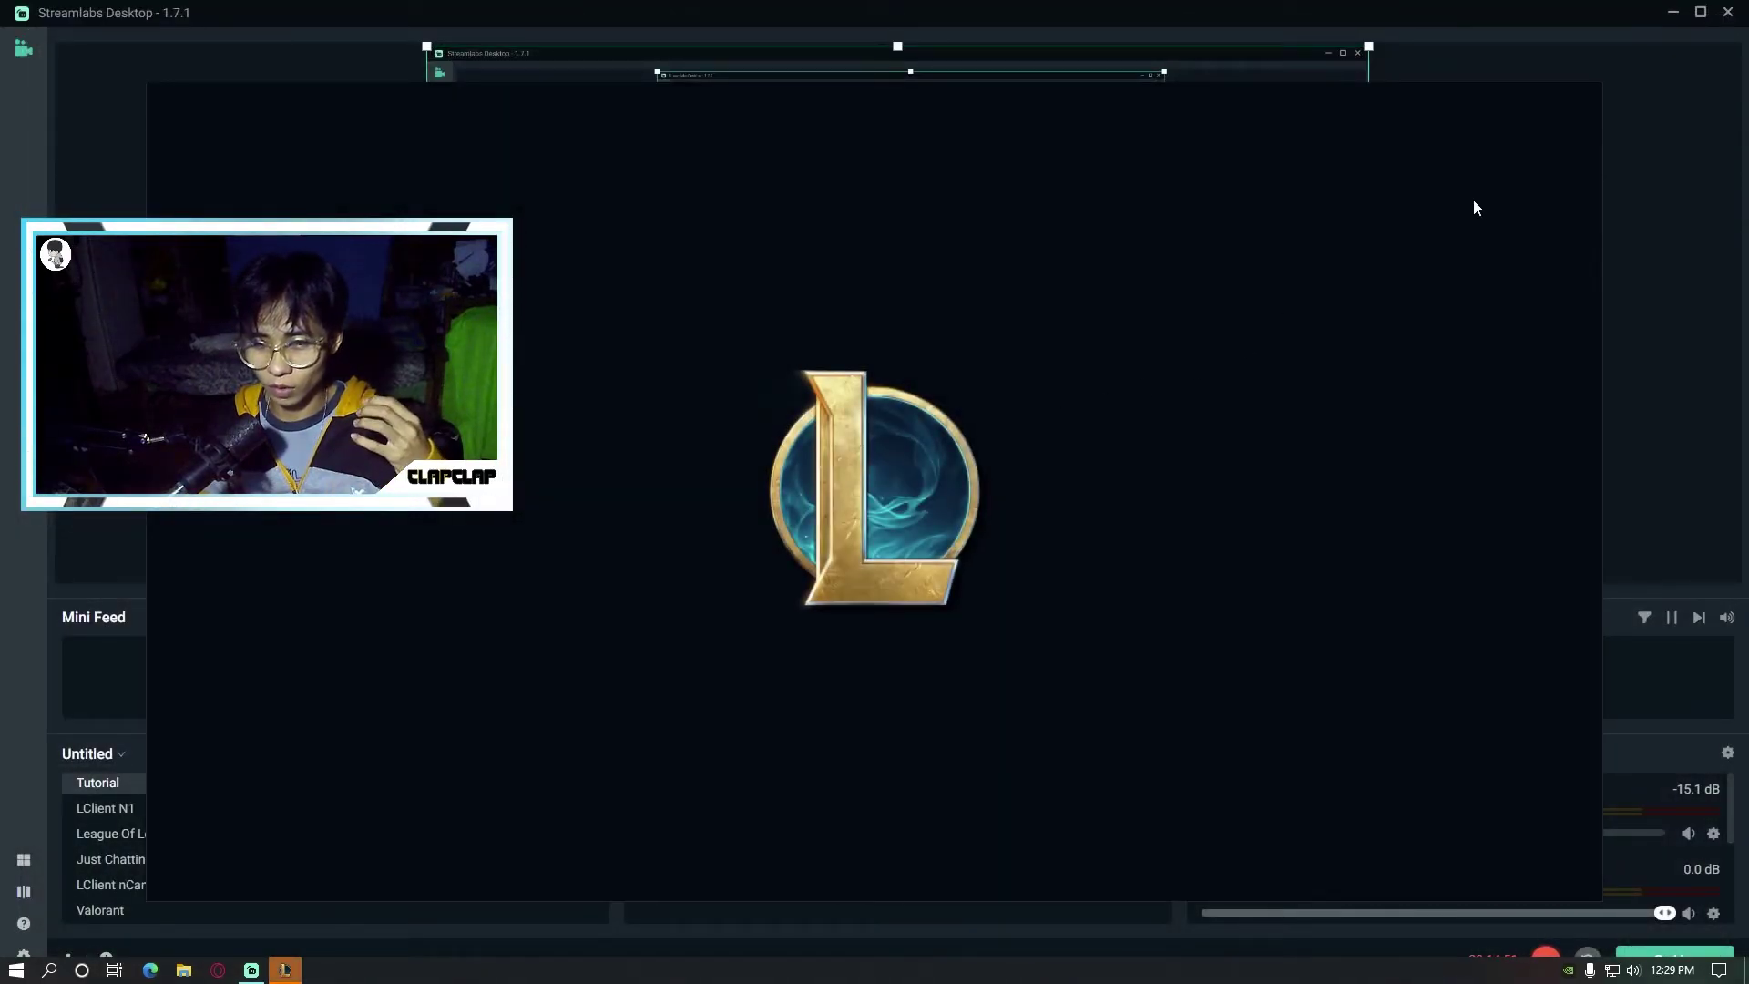
click(1670, 24)
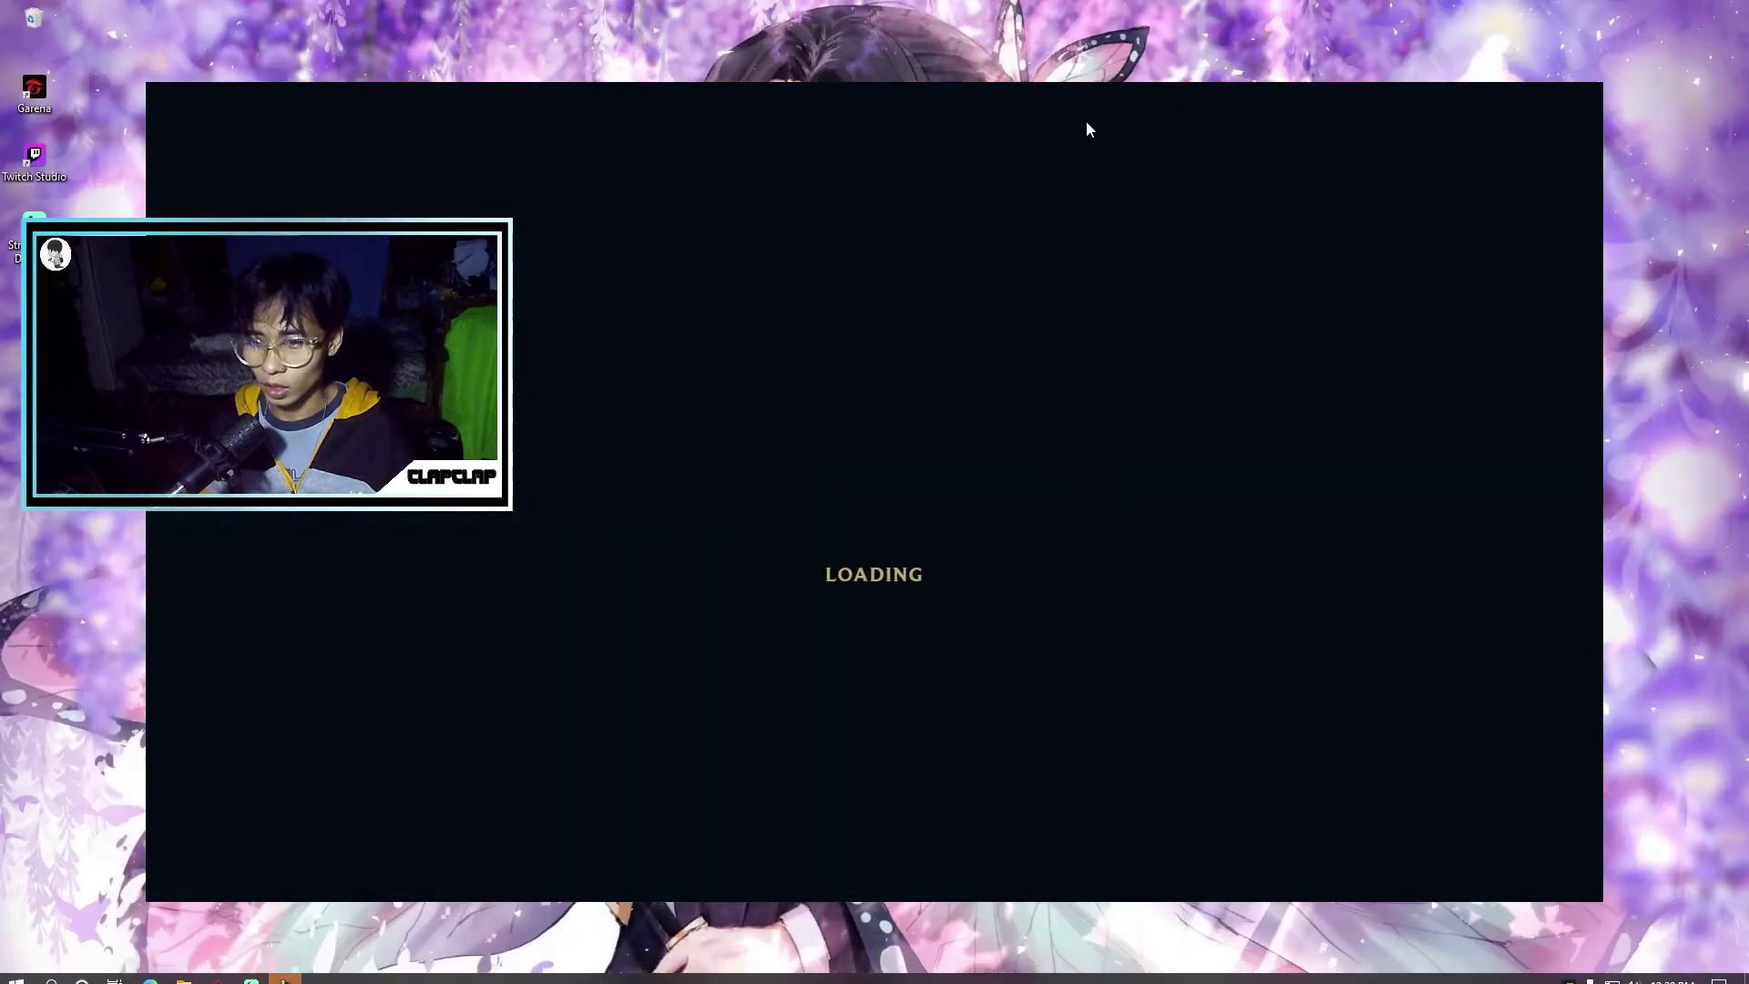
right_click(1144, 42)
click(1172, 91)
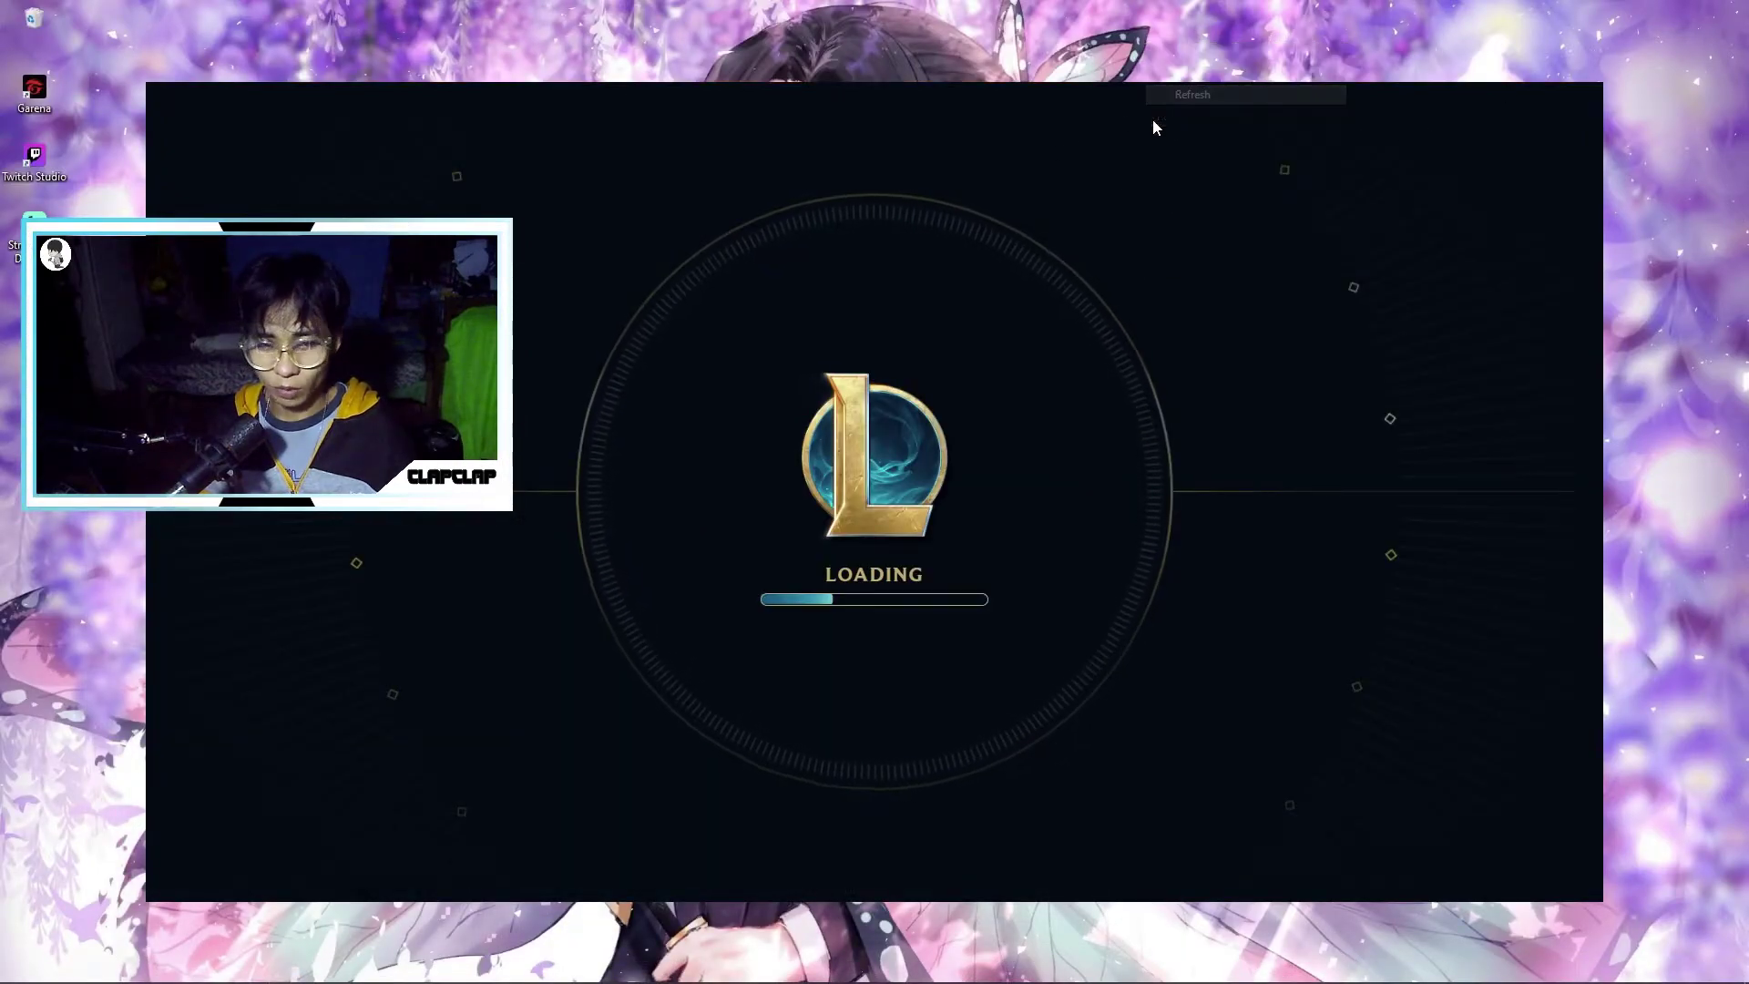
Refresh the desktop several more times and select the Twitch Studio shortcut
right_click(584, 32)
click(606, 81)
right_click(631, 33)
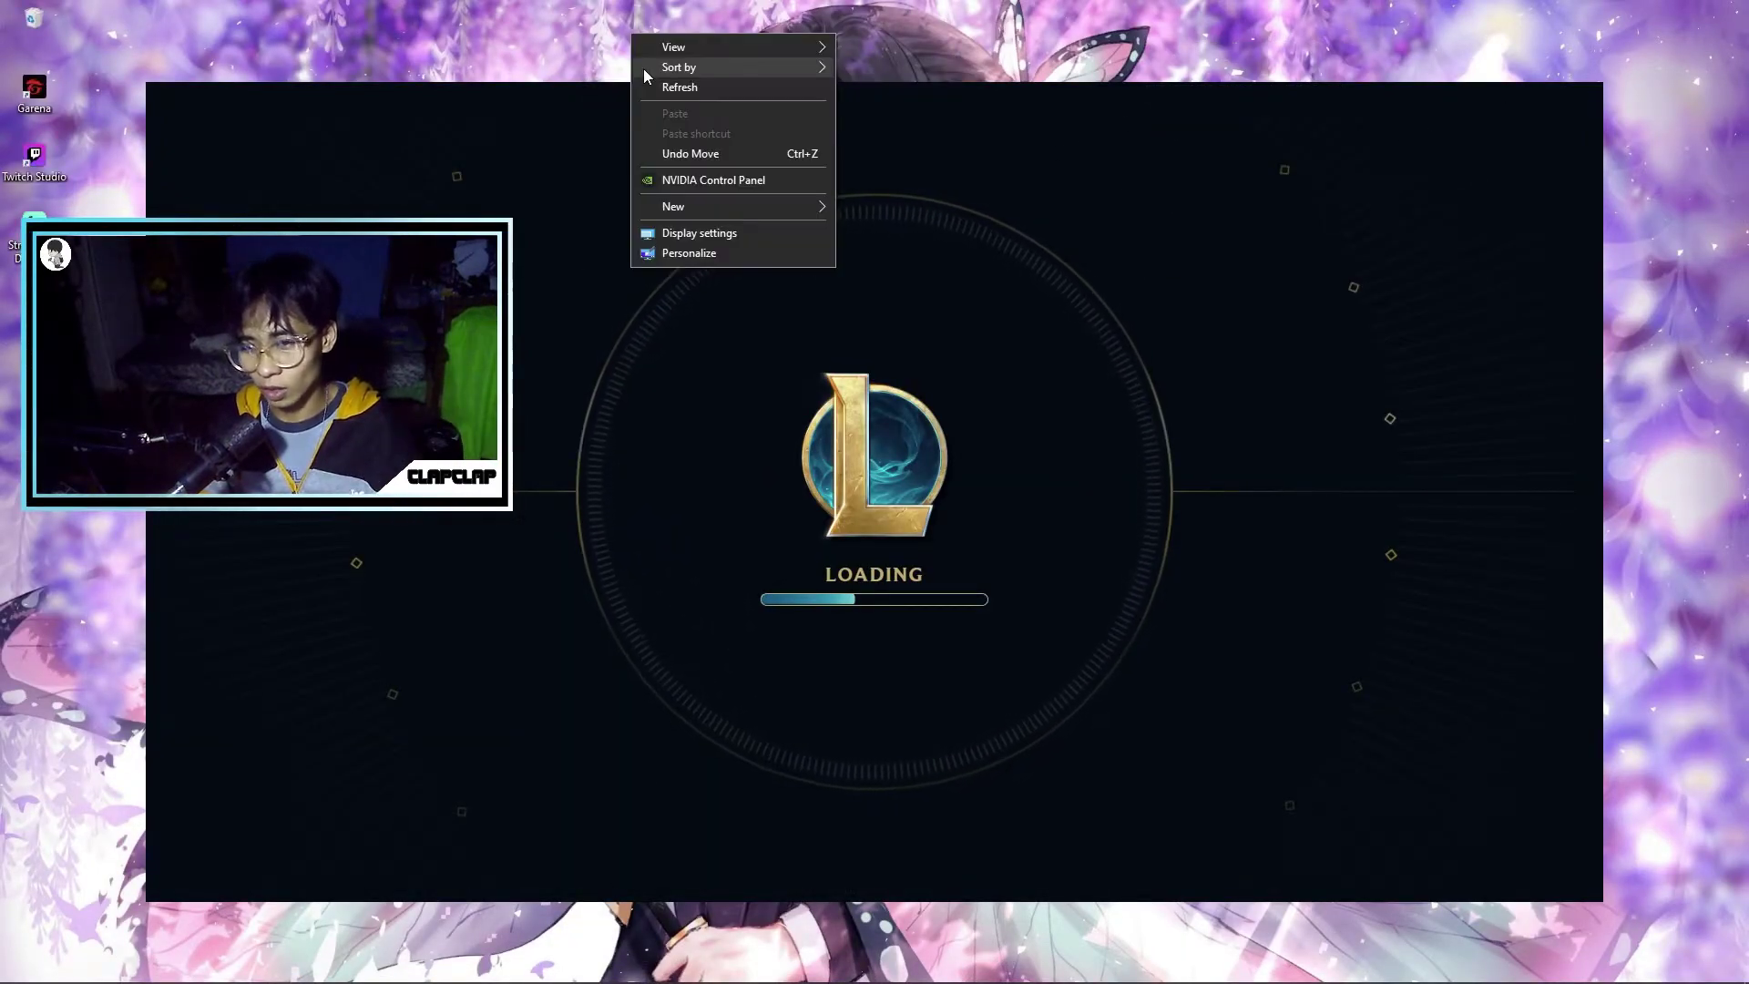
click(646, 83)
right_click(663, 8)
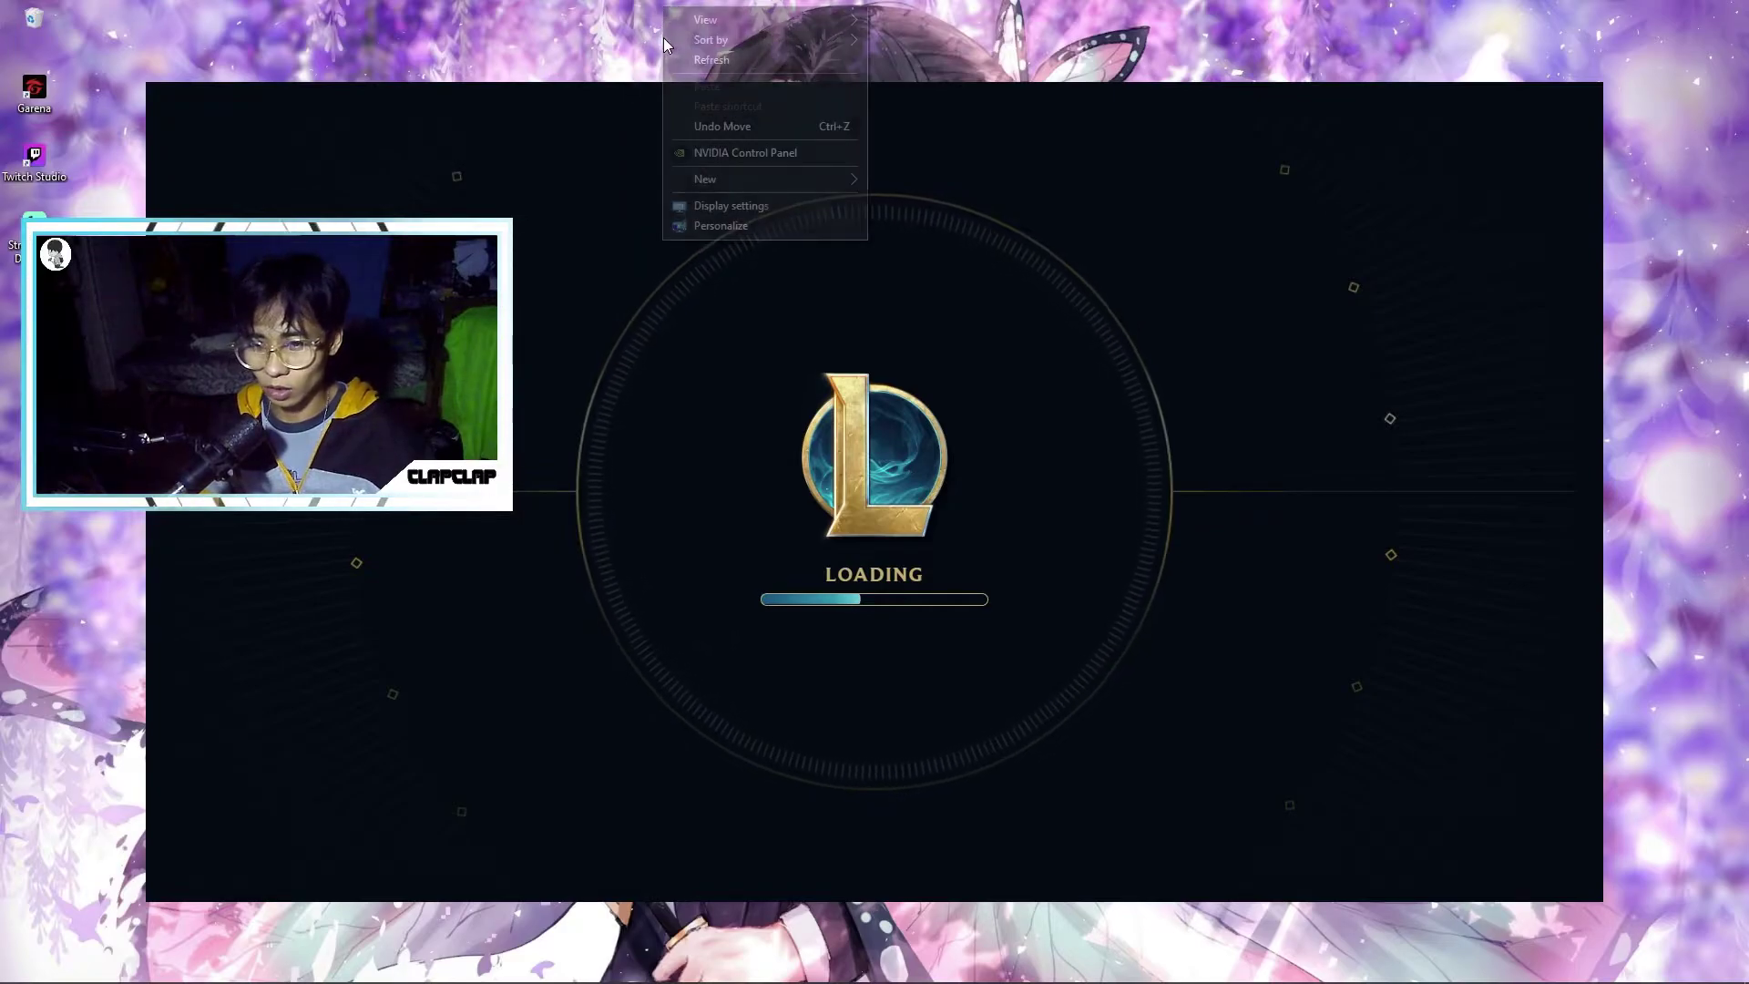
click(687, 61)
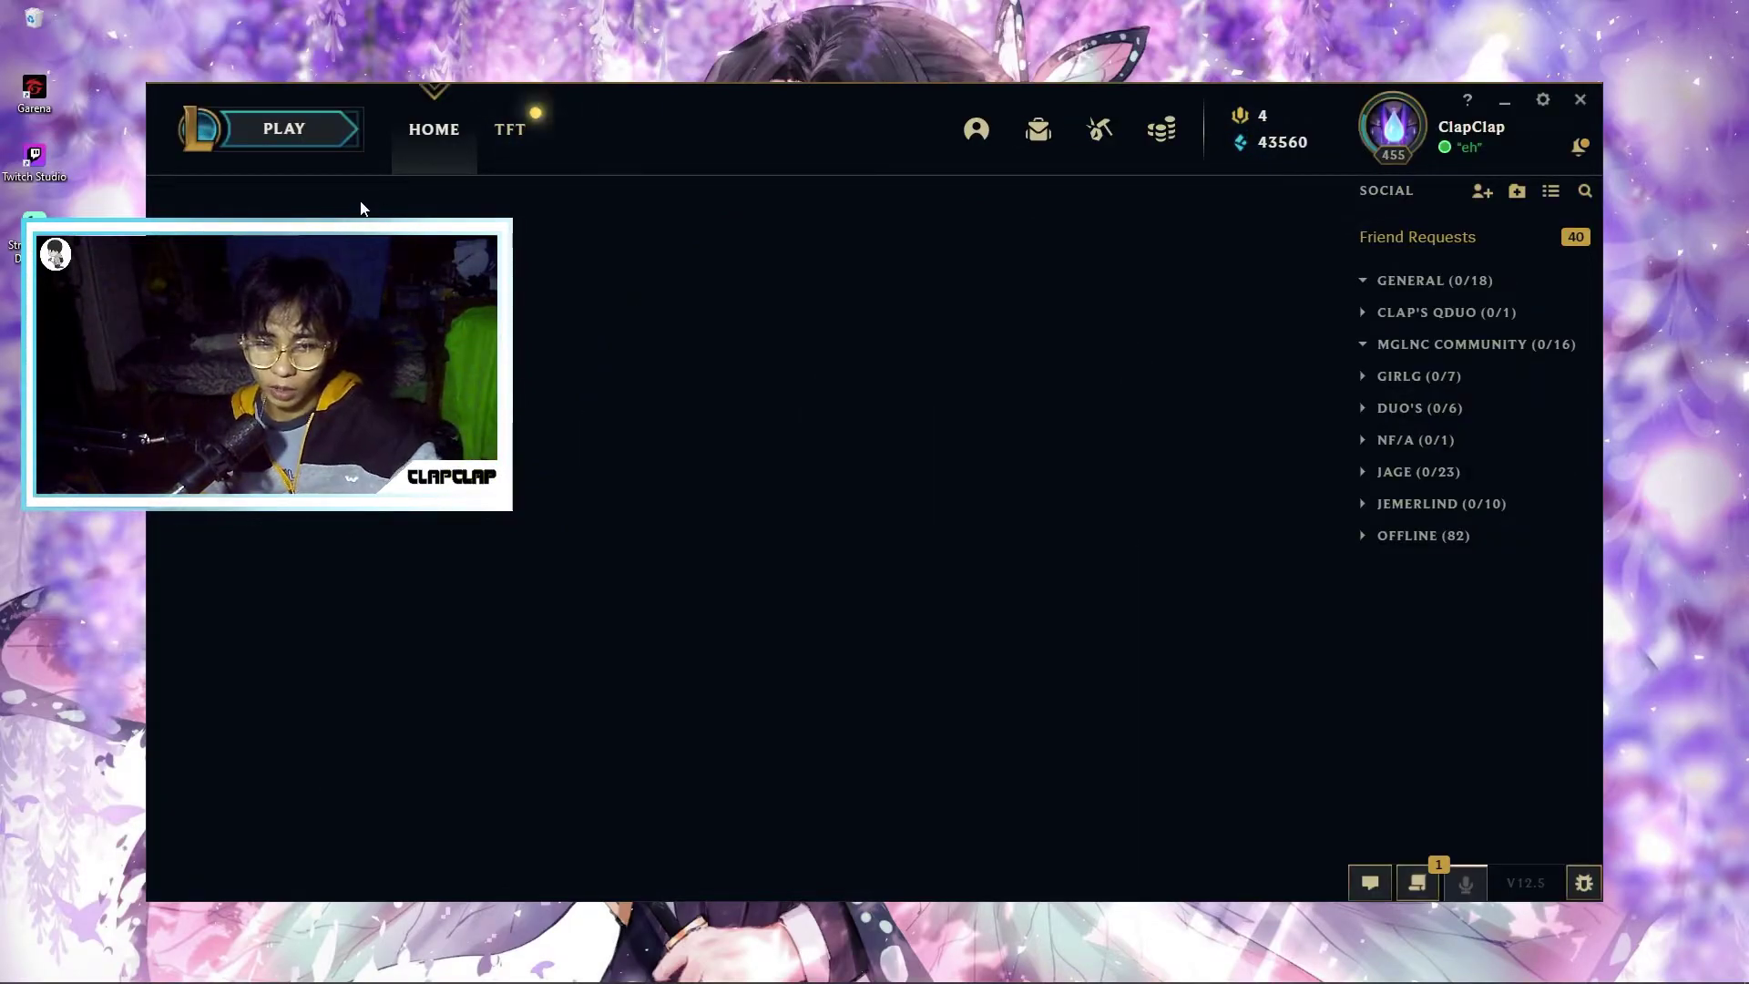
right_click(539, 43)
click(571, 82)
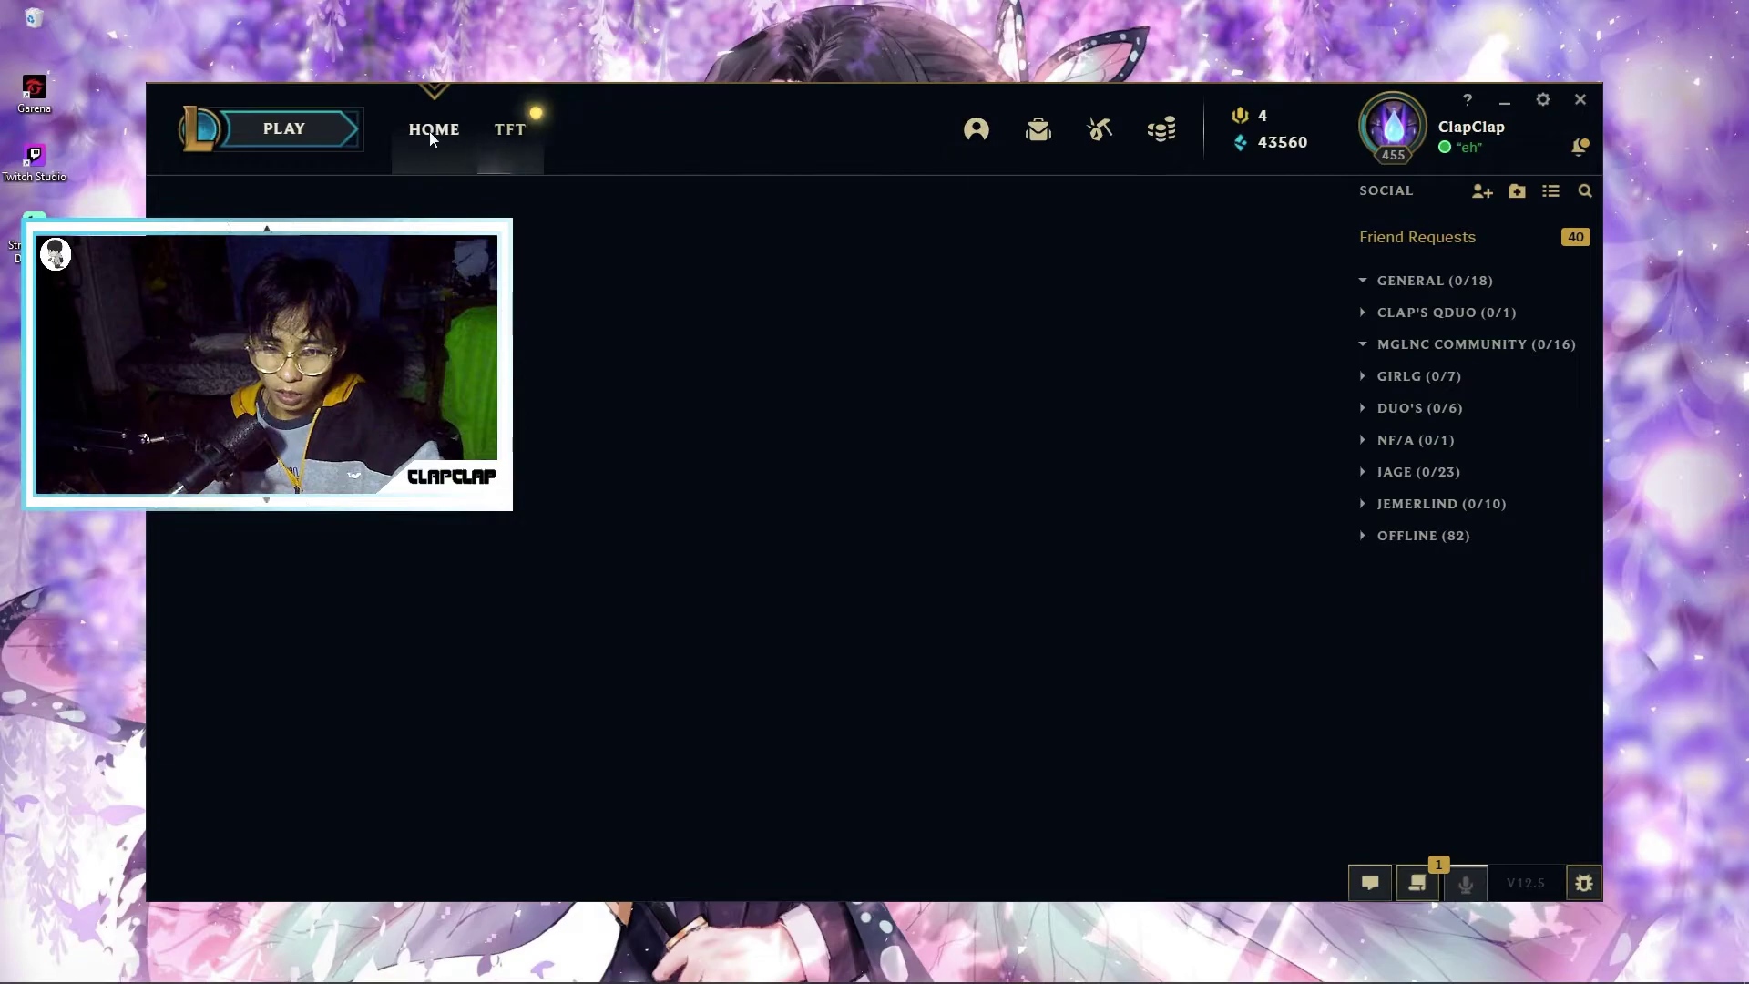
click(47, 160)
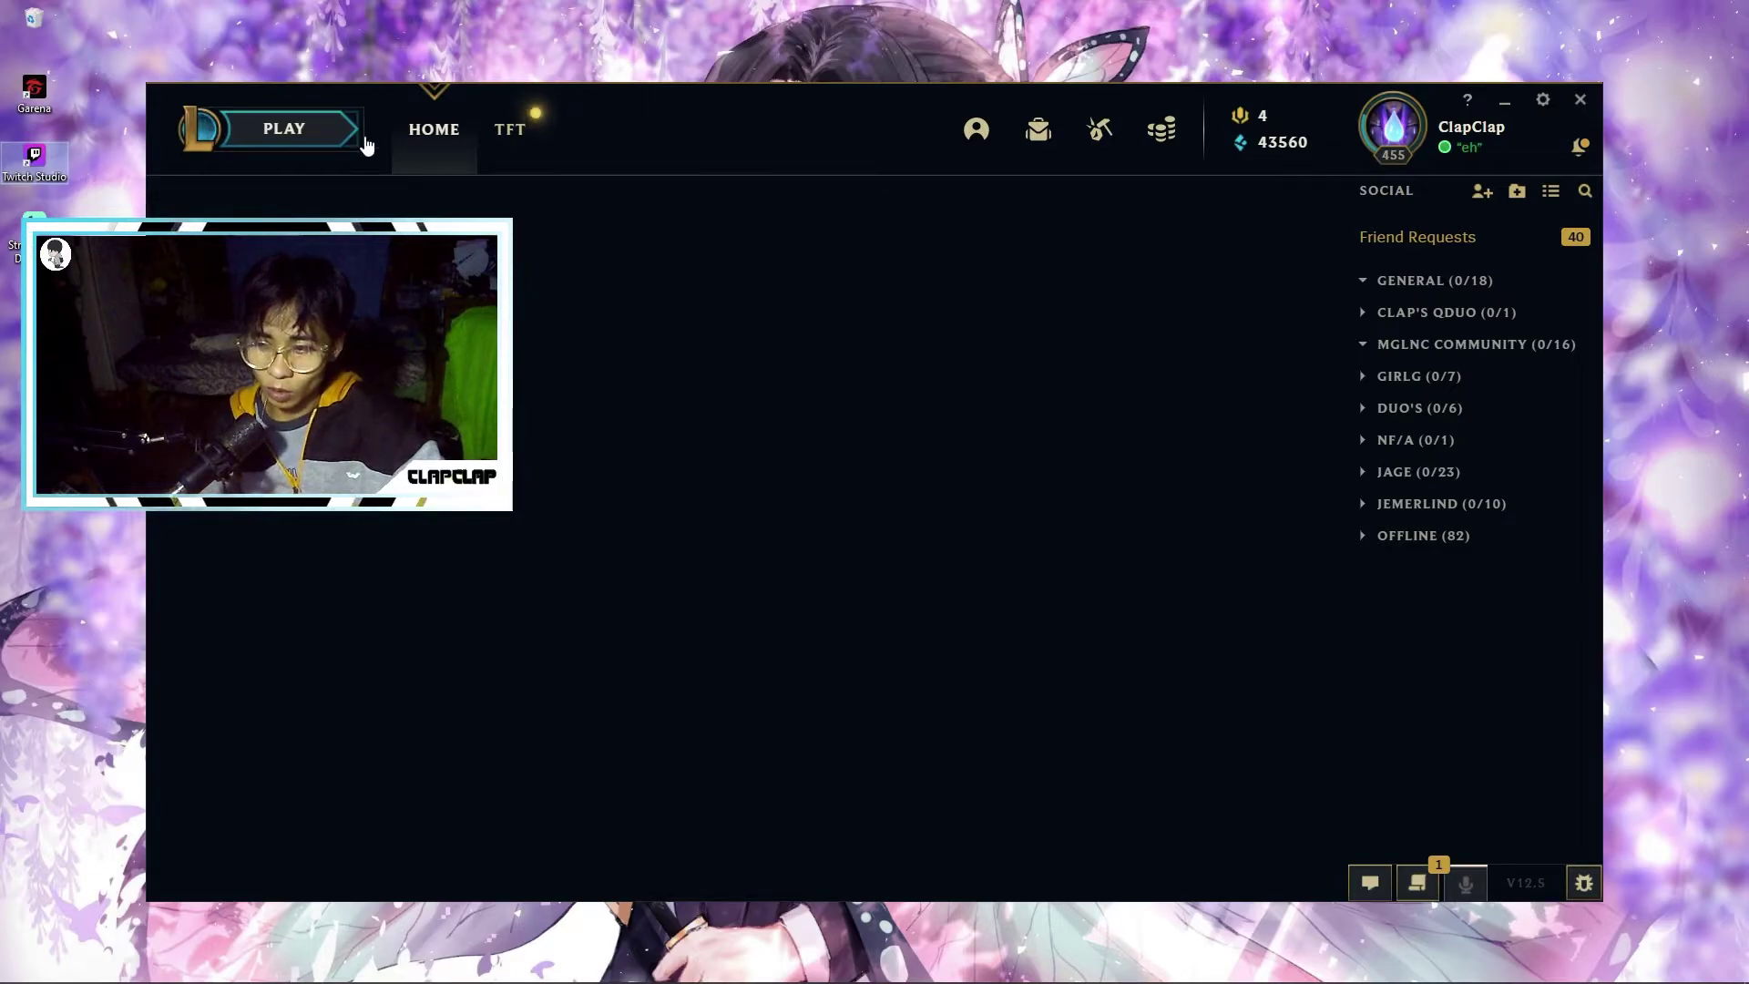
Exit the League of Legends client with Alt+F4, confirming Yes
key(alt+F4)
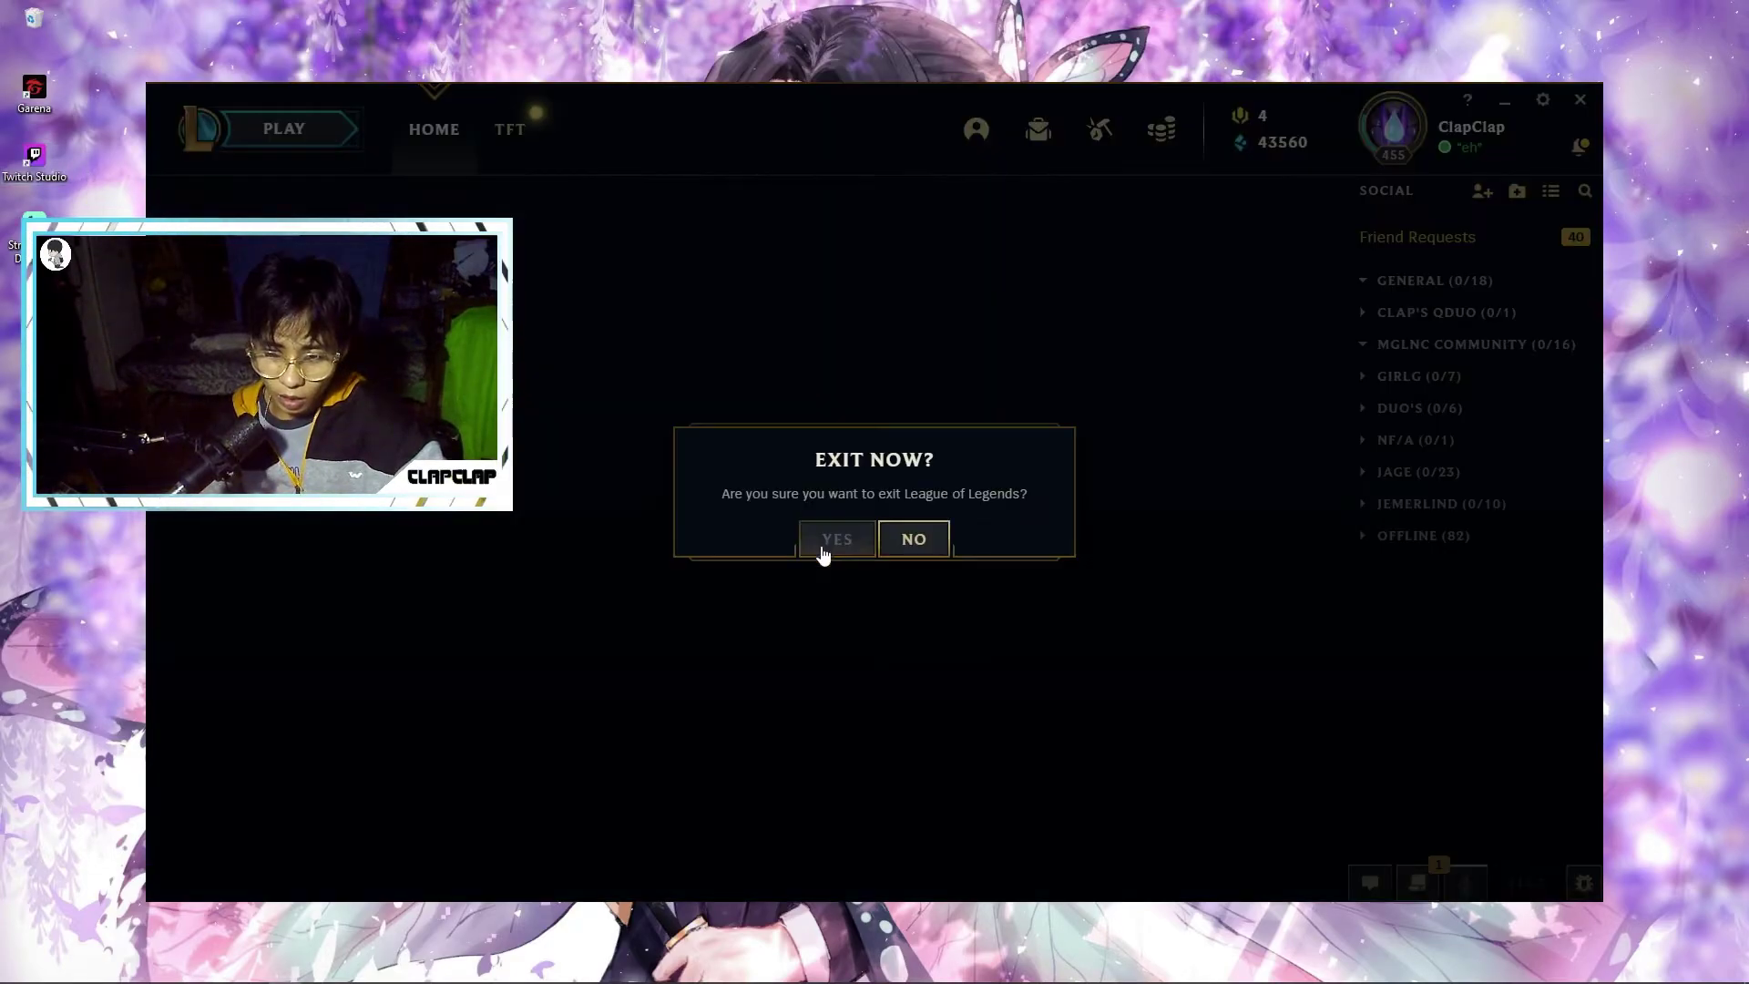
click(824, 545)
right_click(625, 318)
Refresh the desktop several times from its right-click menu
click(660, 369)
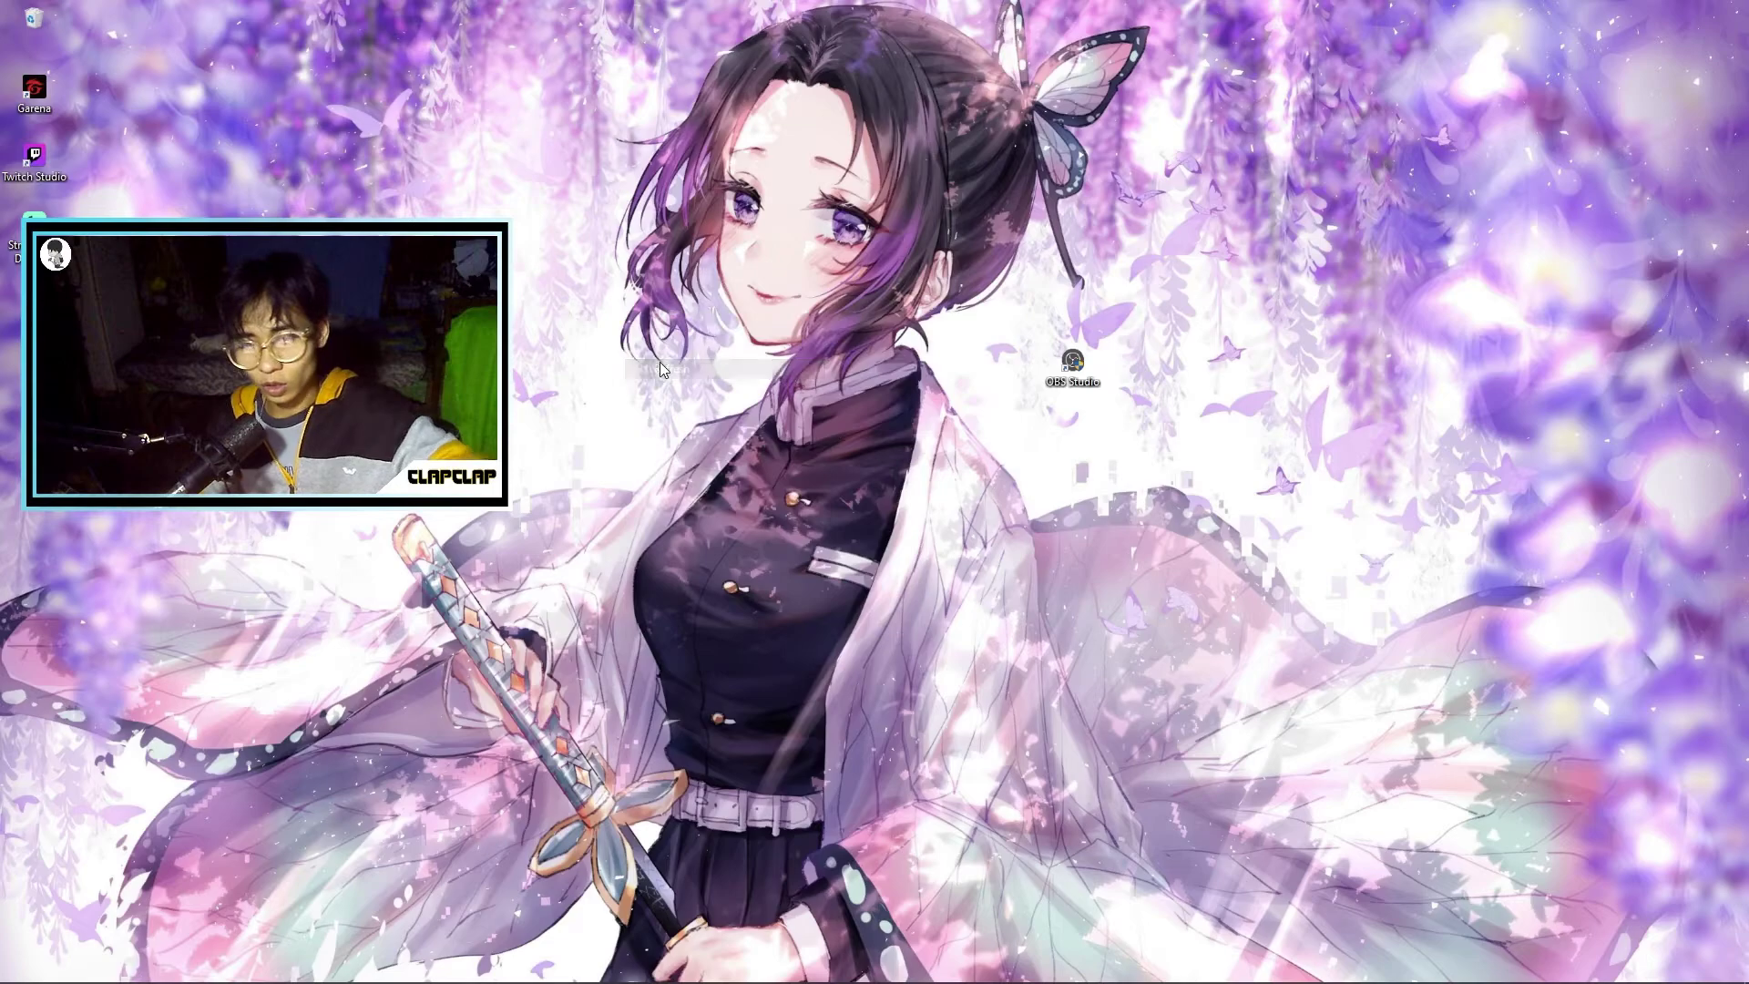
right_click(673, 194)
click(697, 247)
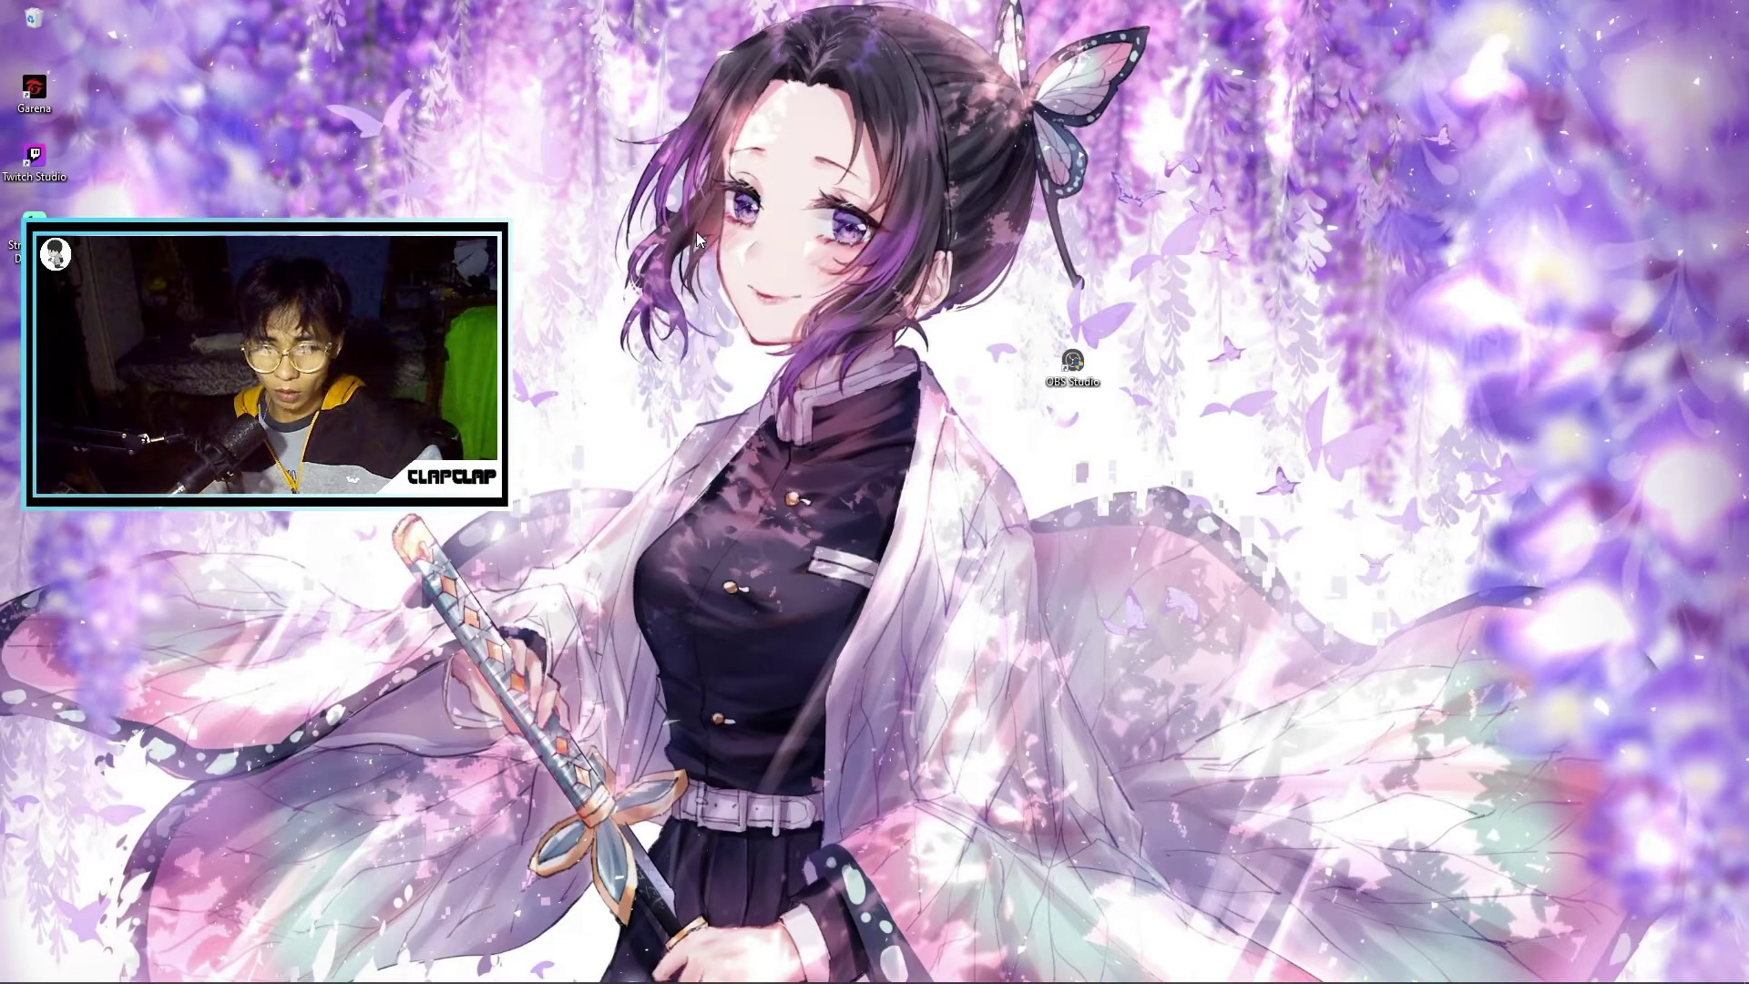
right_click(695, 232)
click(709, 278)
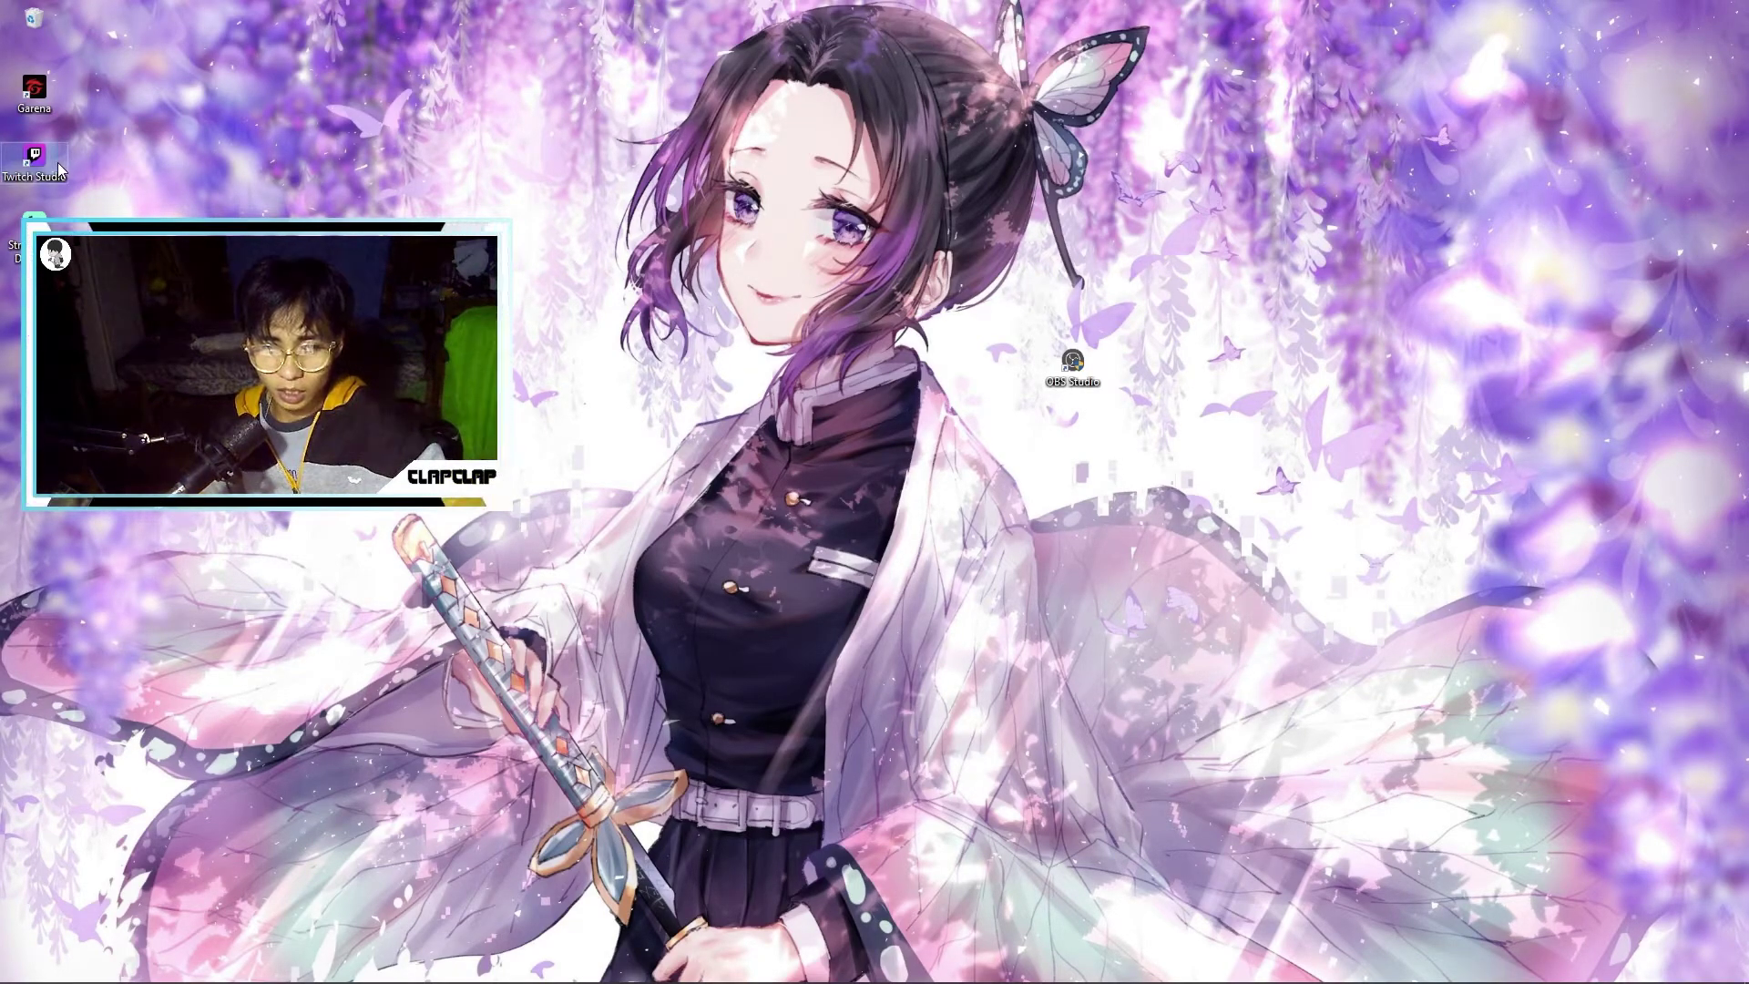
right_click(331, 161)
click(367, 213)
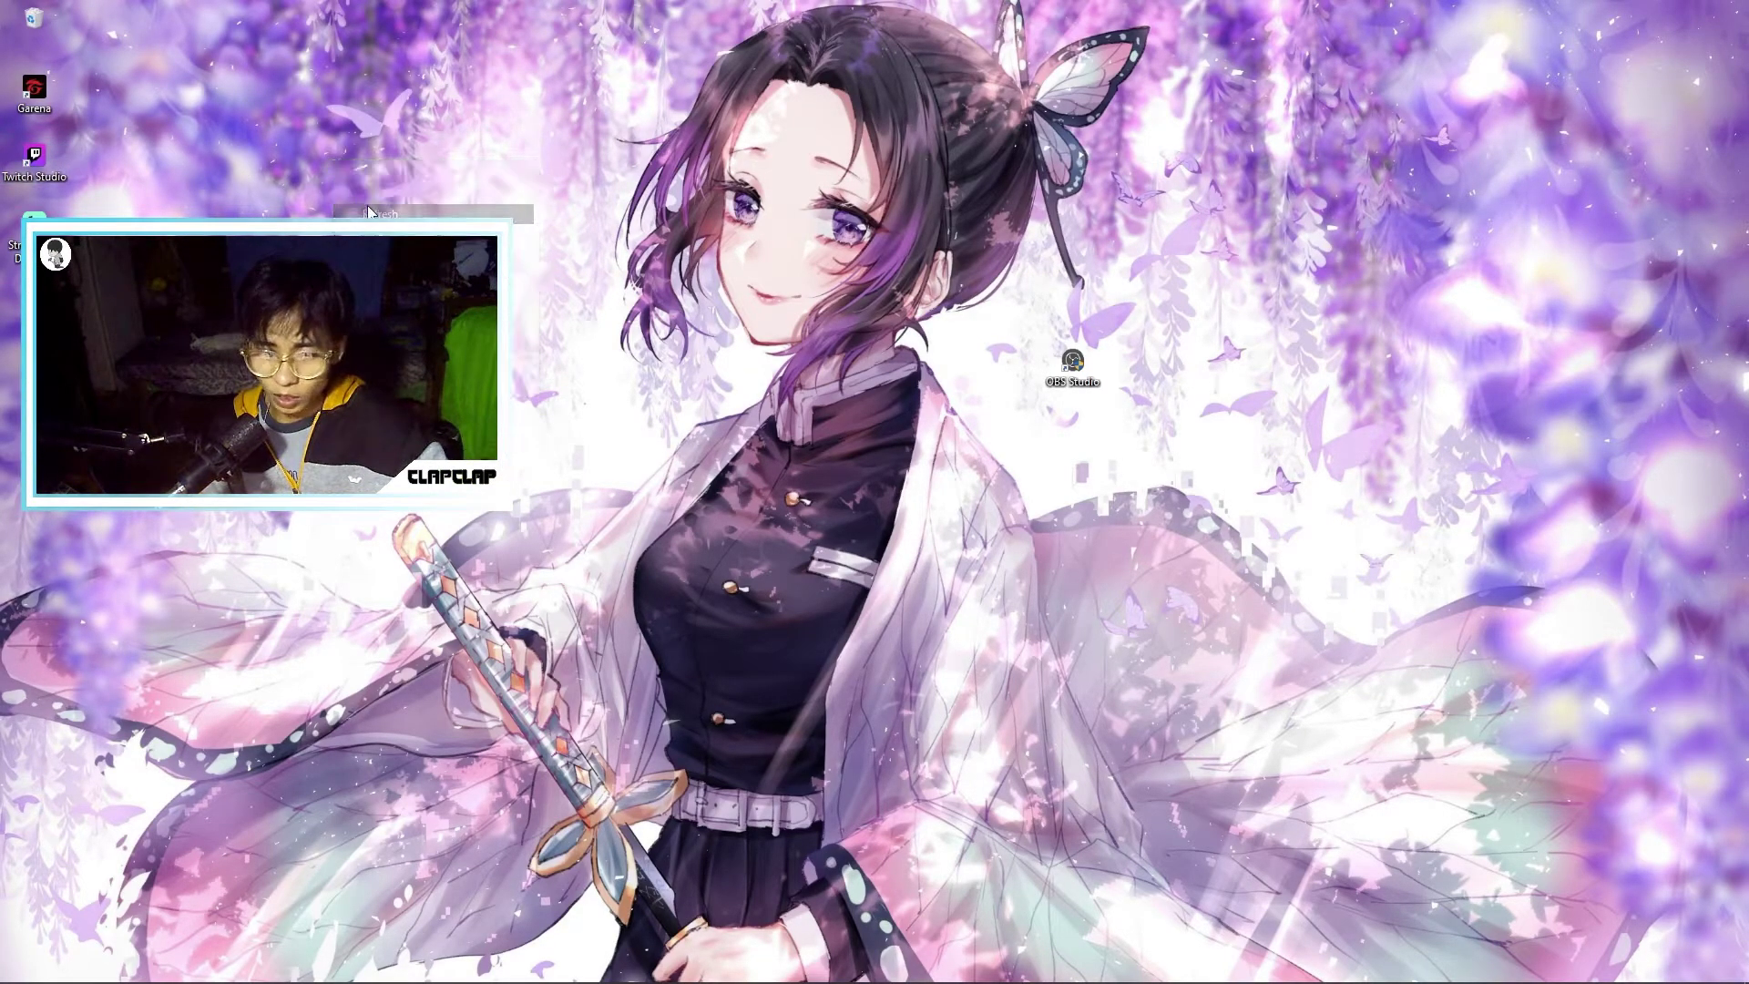
Refresh the desktop a few more times, then launch Twitch Studio
right_click(358, 158)
click(381, 213)
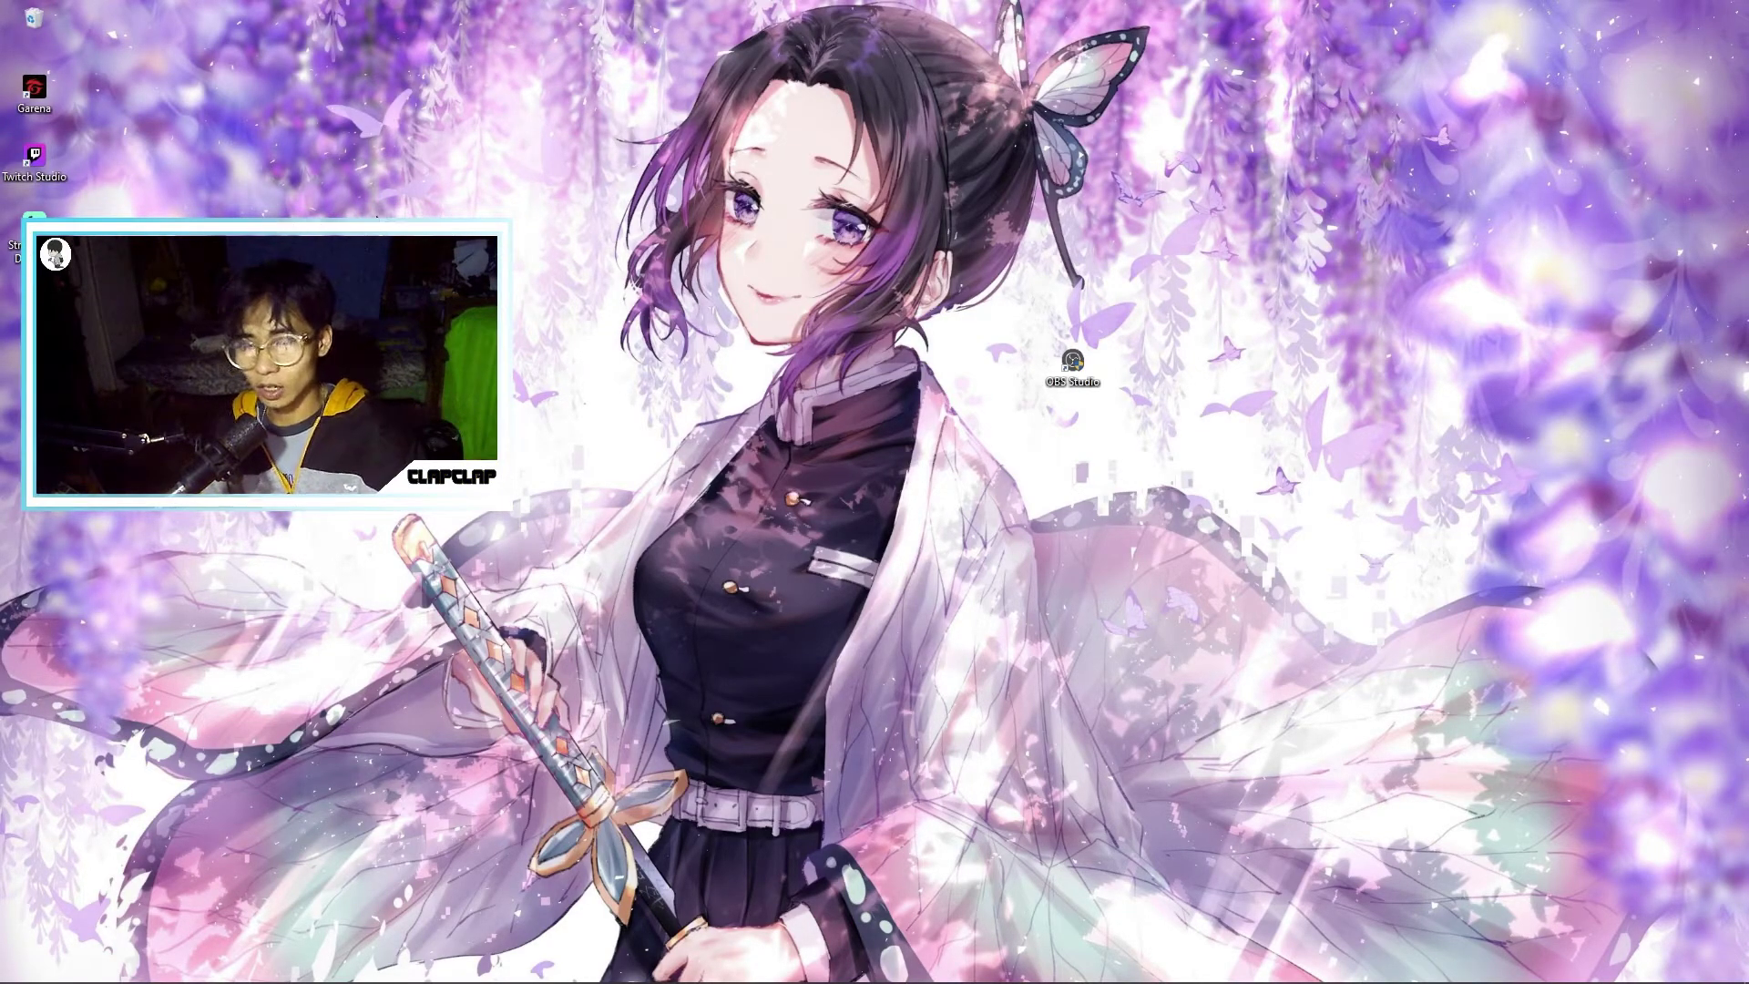
right_click(369, 212)
click(541, 263)
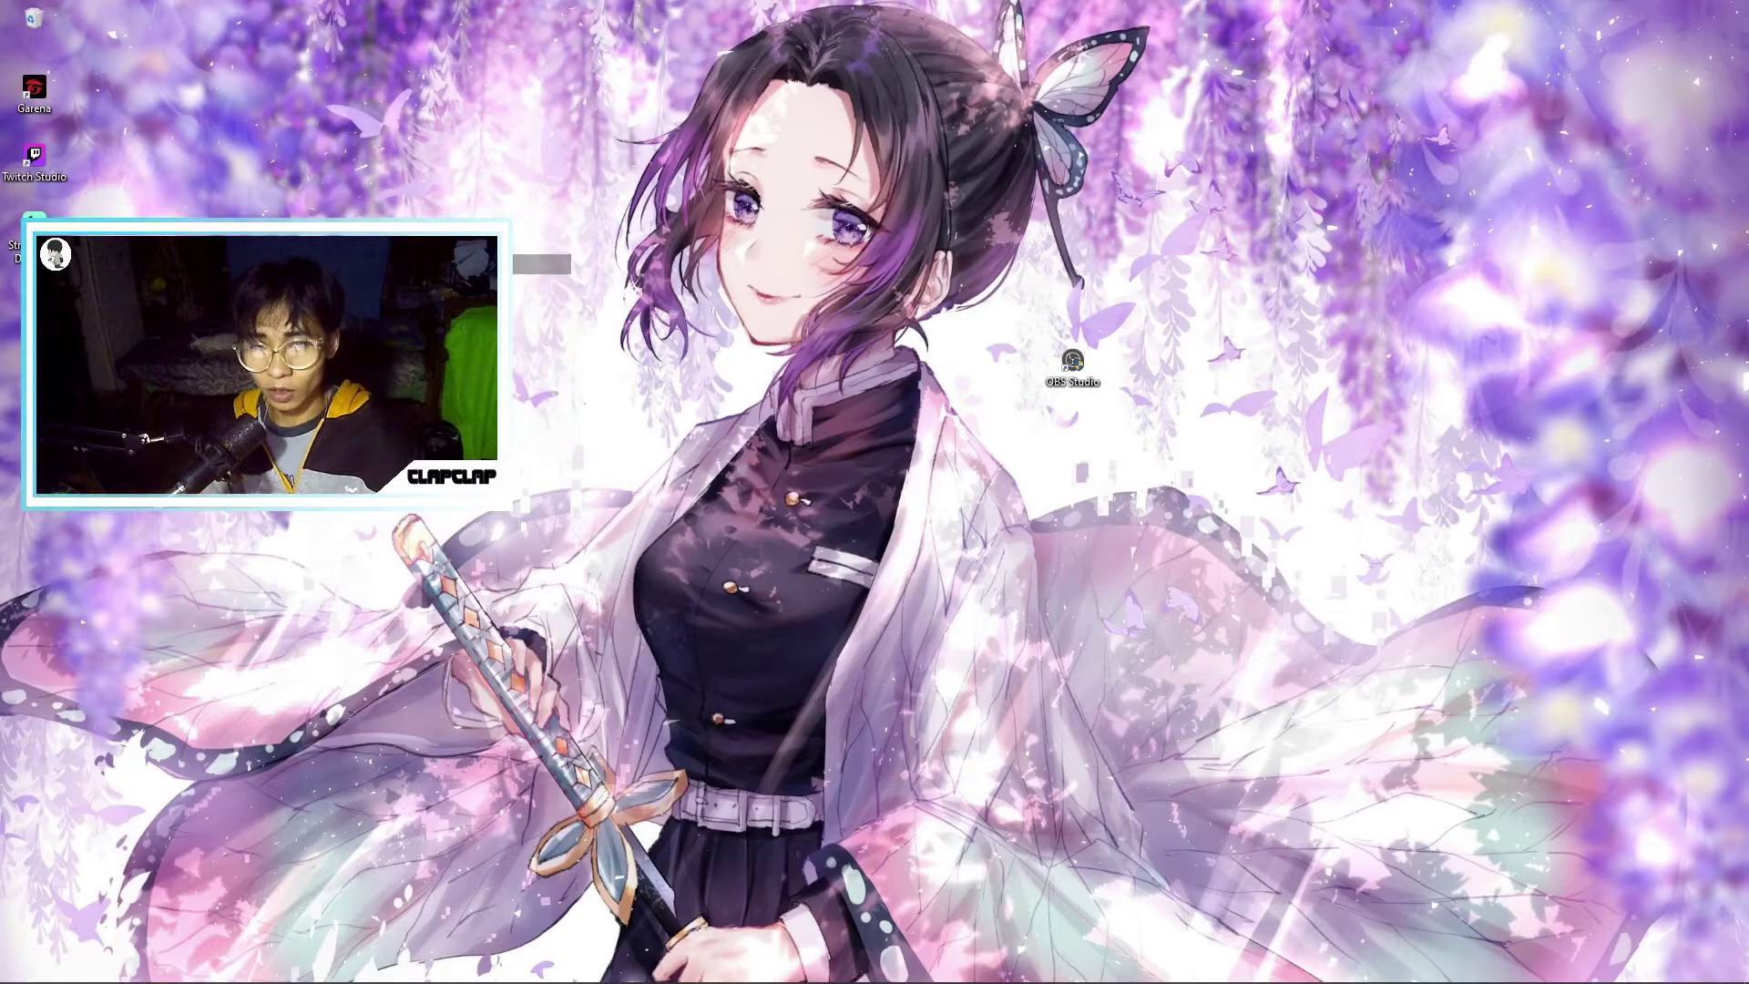
right_click(416, 171)
click(452, 227)
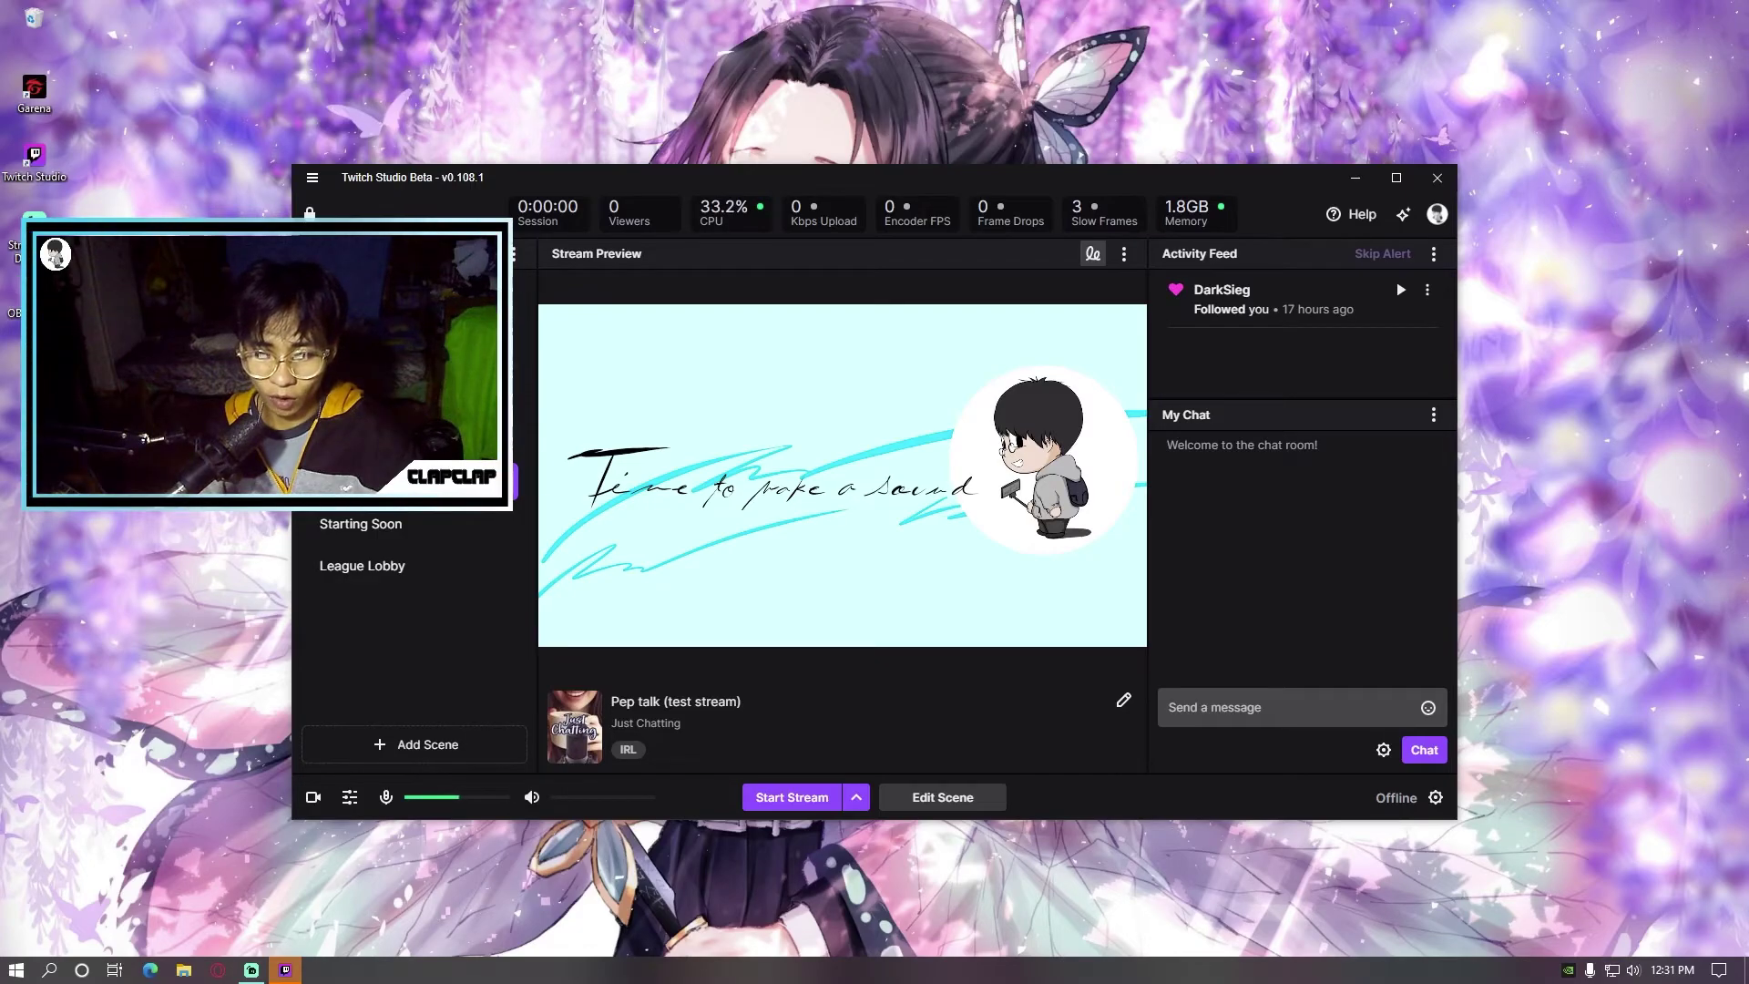
Open the Gameplay scene editor with Edit Scene, then refresh the desktop
click(664, 520)
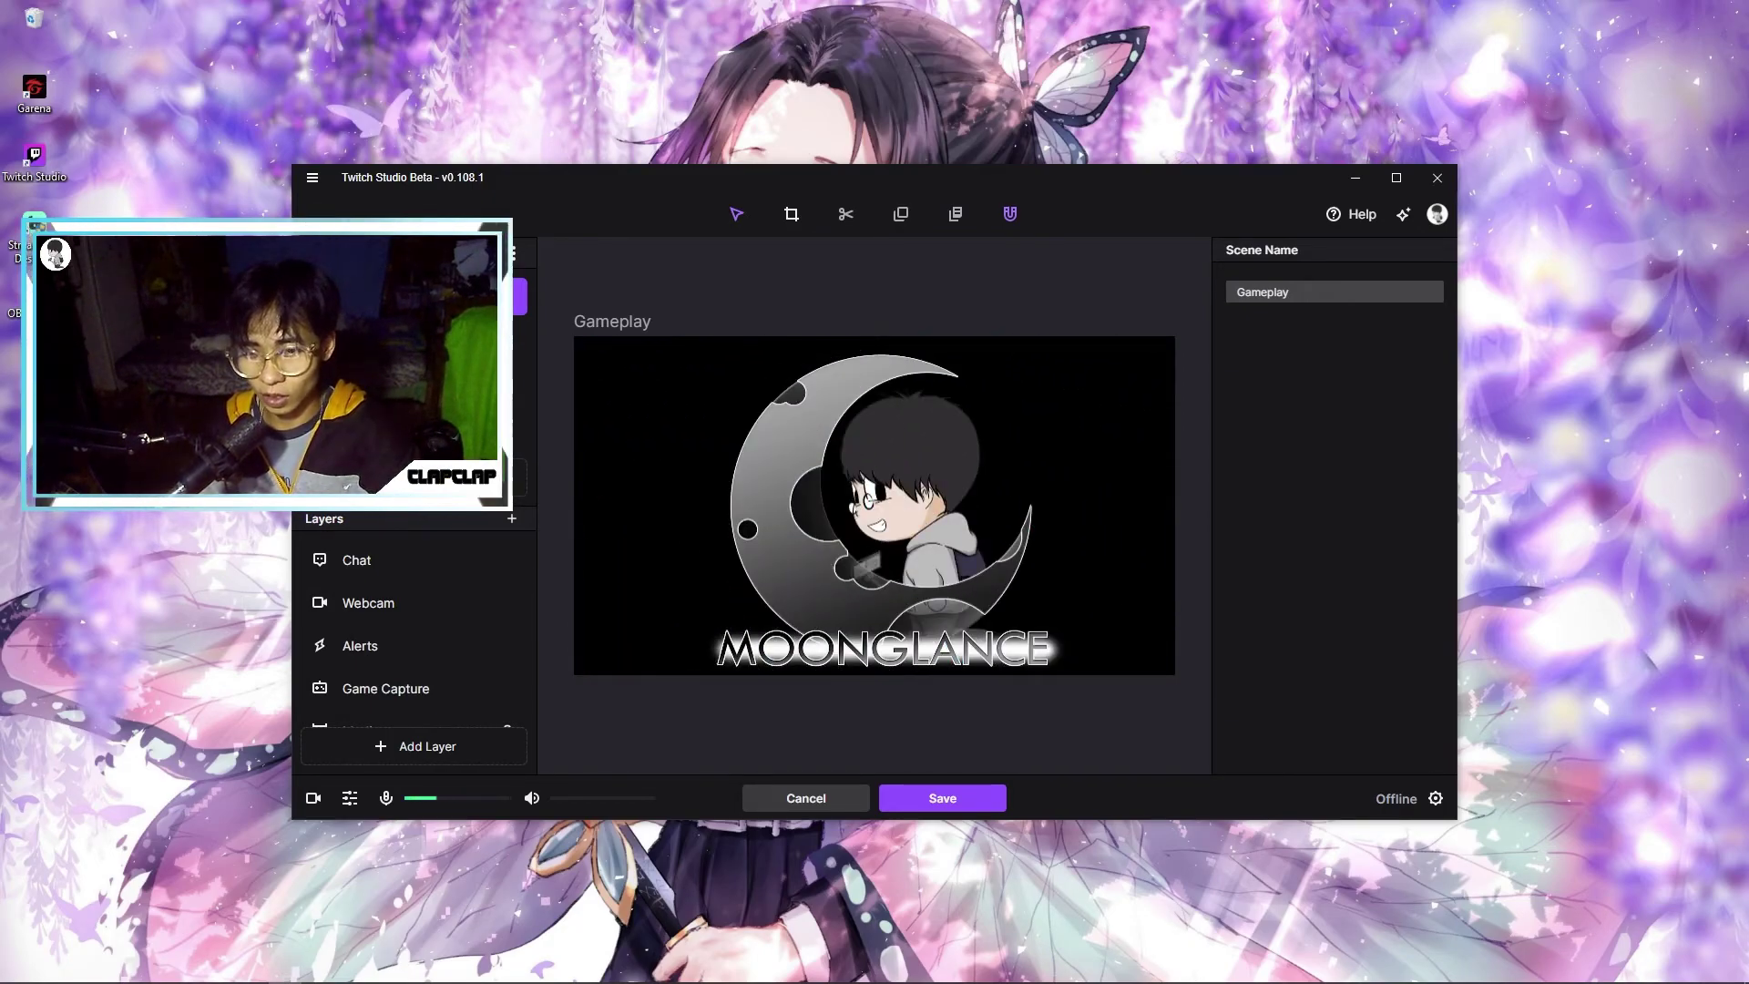
right_click(483, 110)
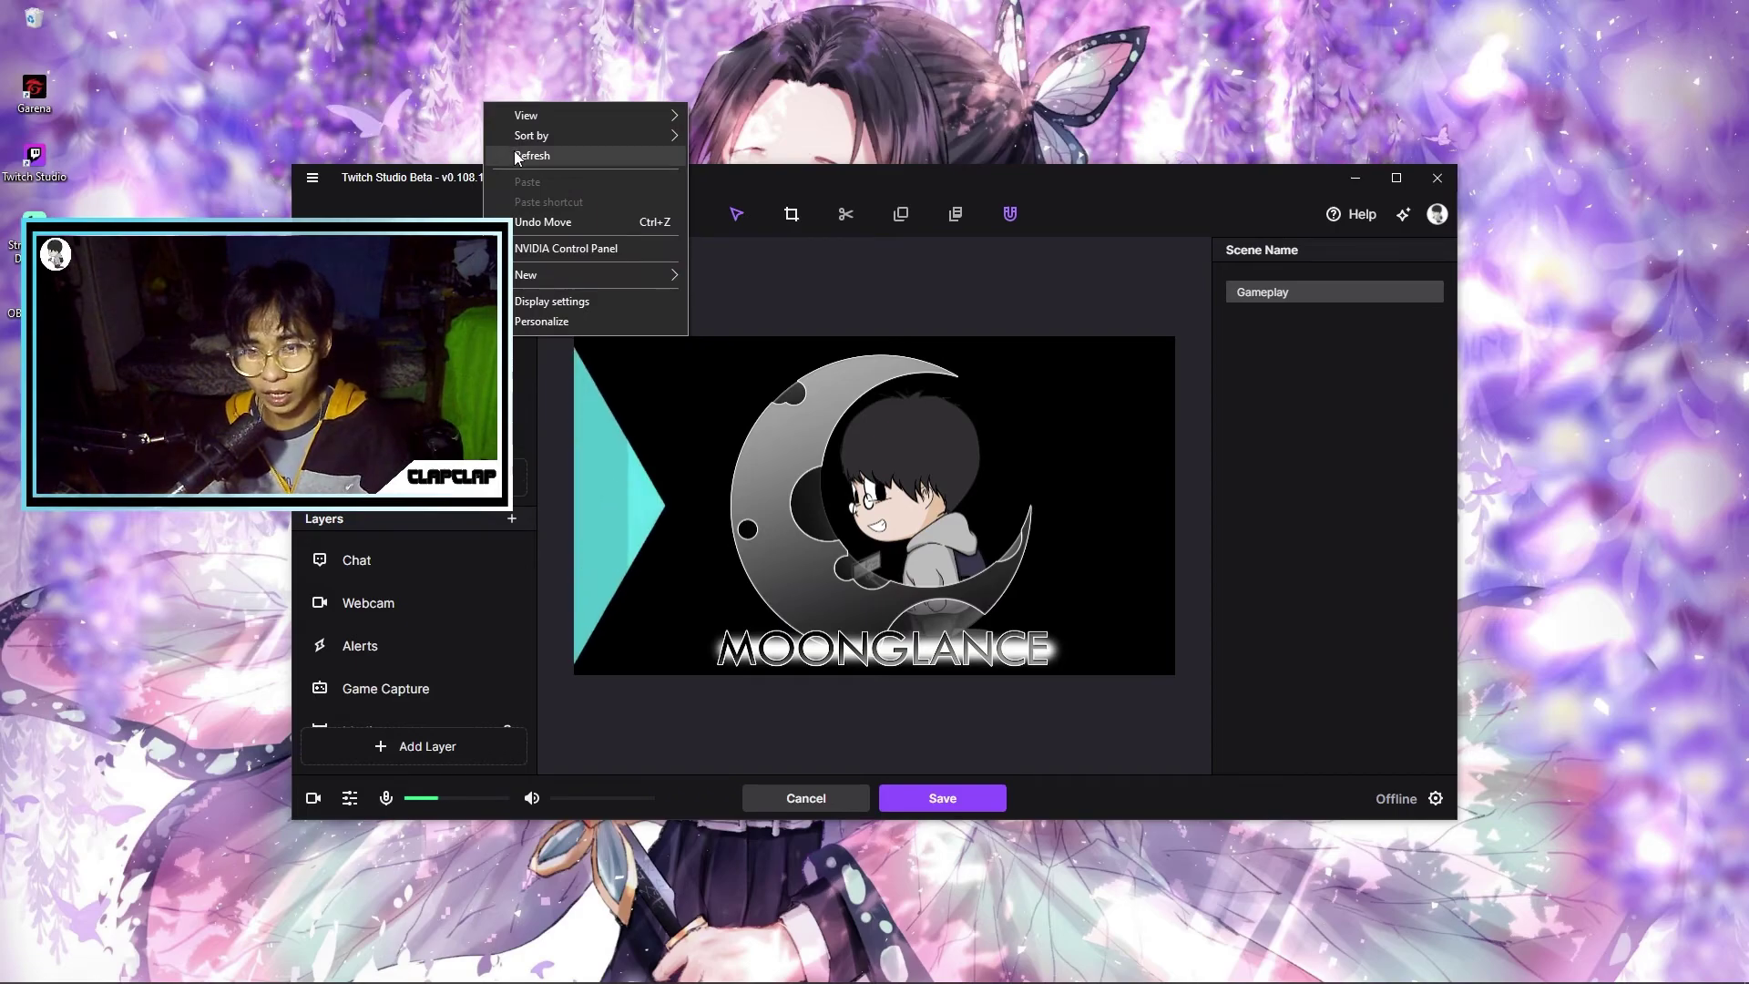
key(Escape)
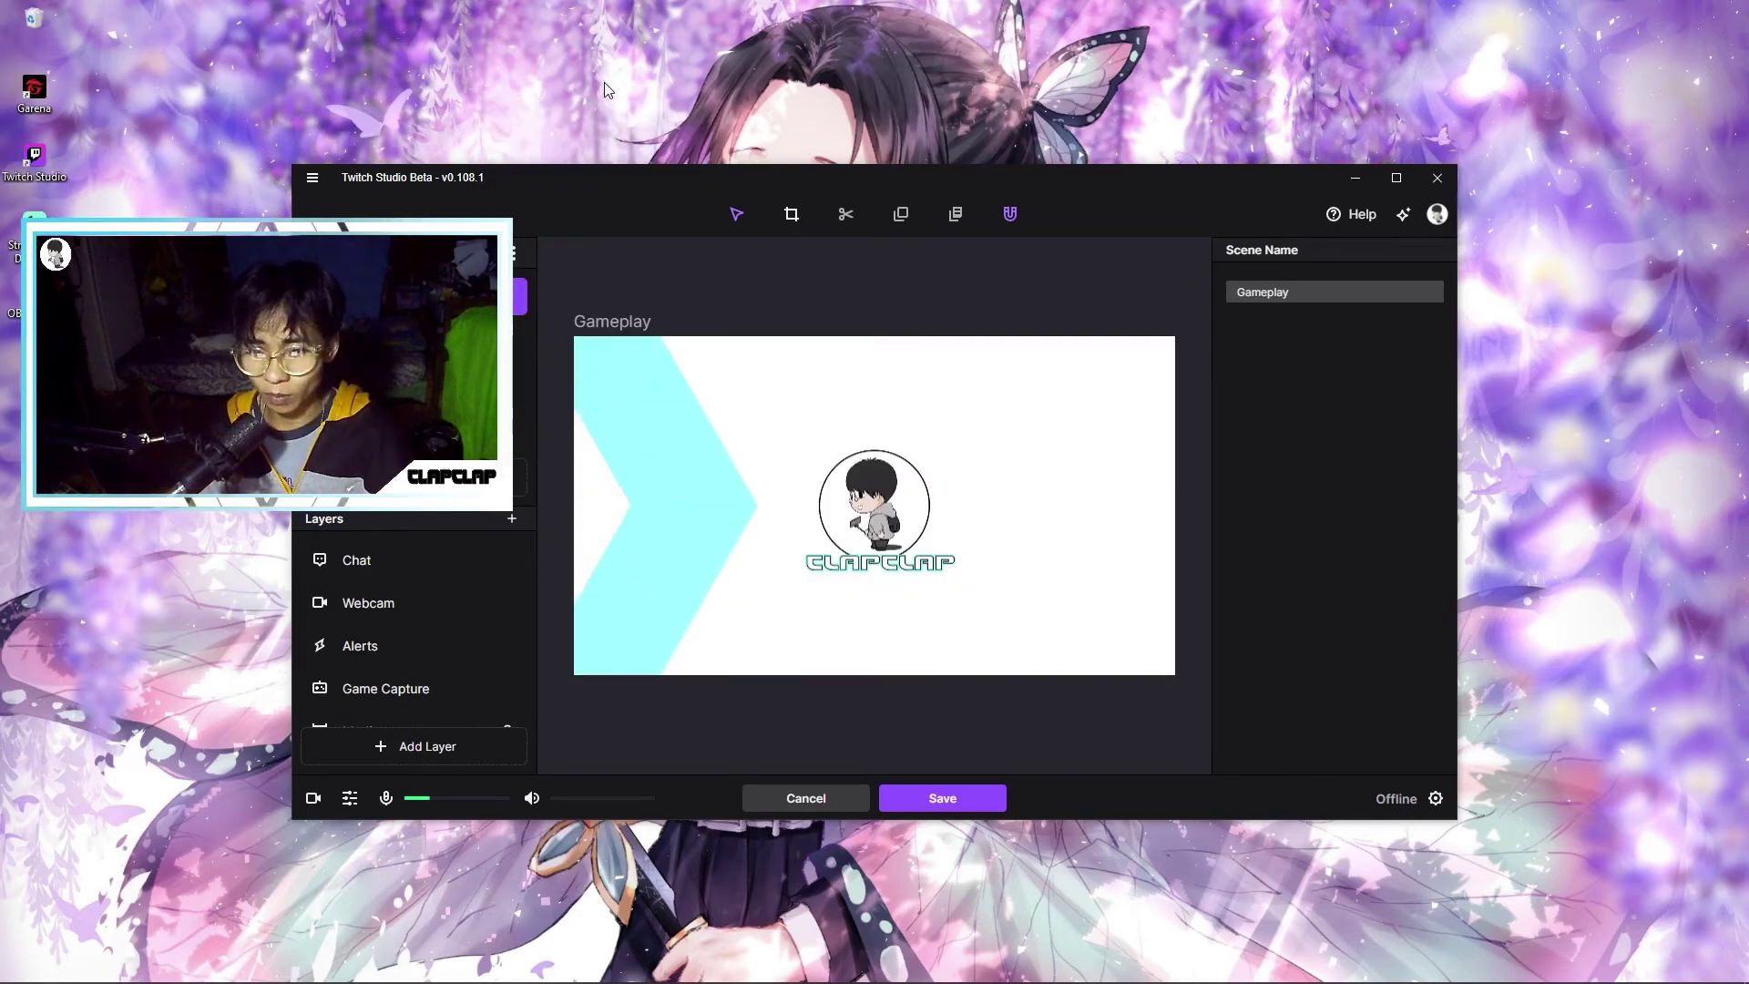
right_click(604, 82)
click(624, 125)
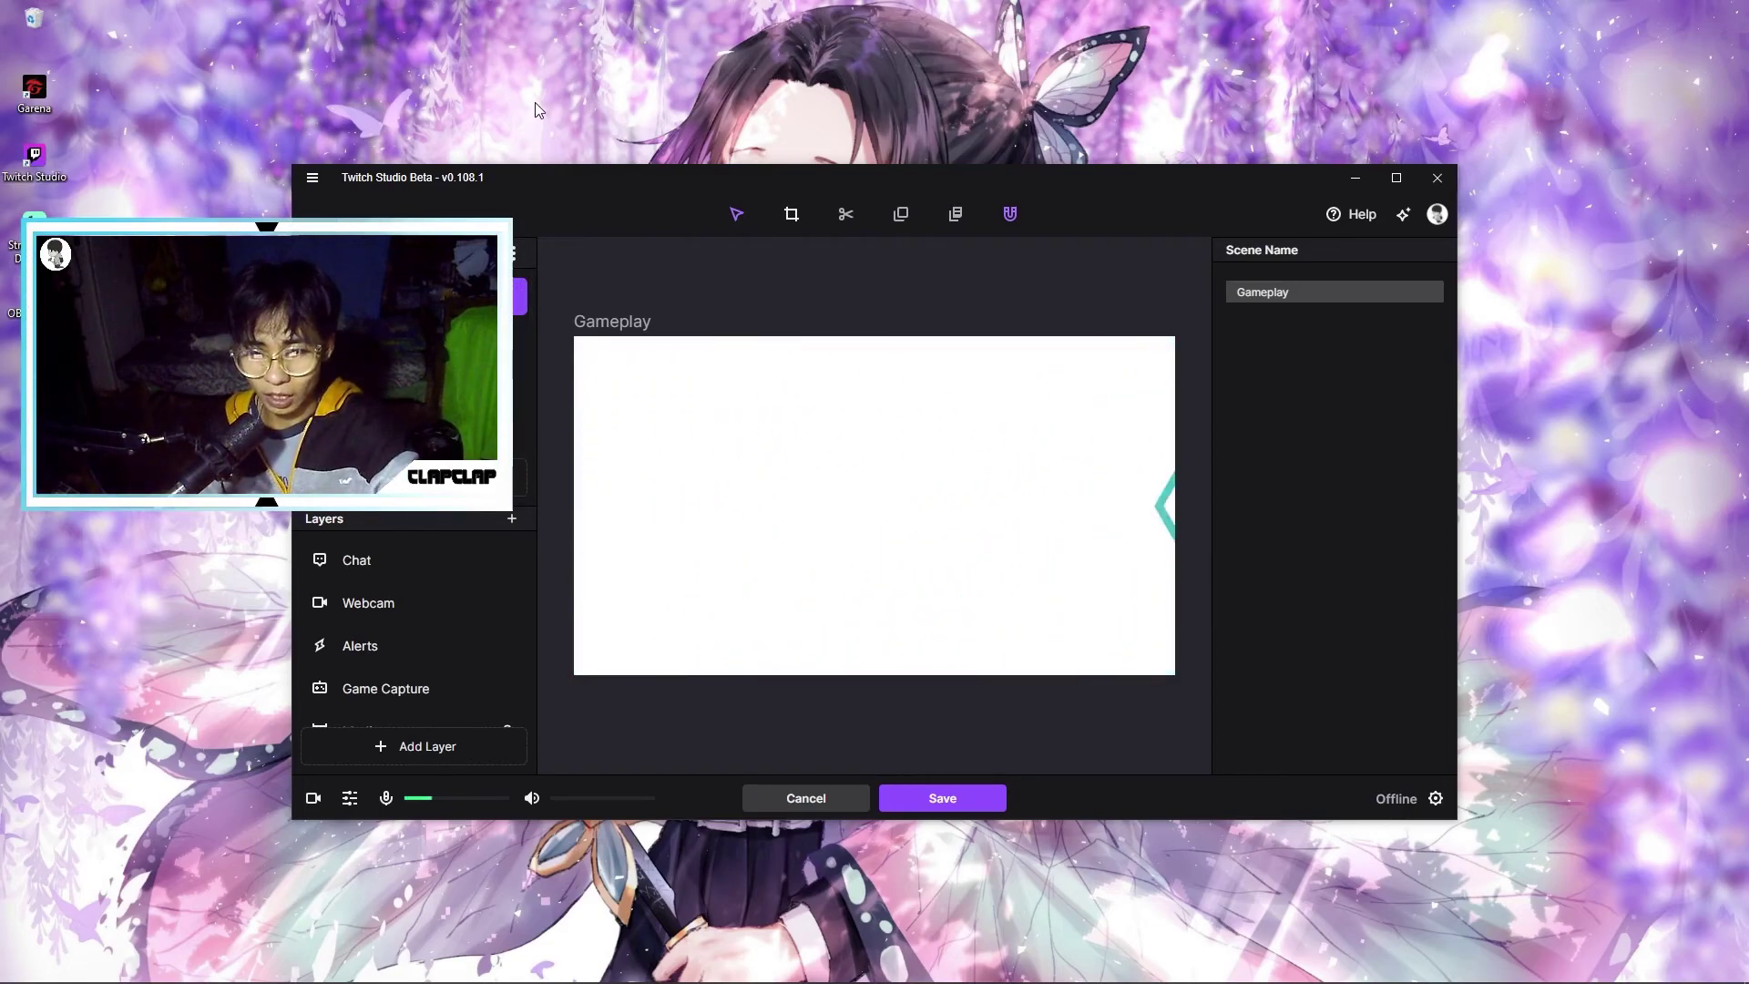
Refresh the desktop repeatedly from its right-click menu
right_click(642, 41)
click(663, 97)
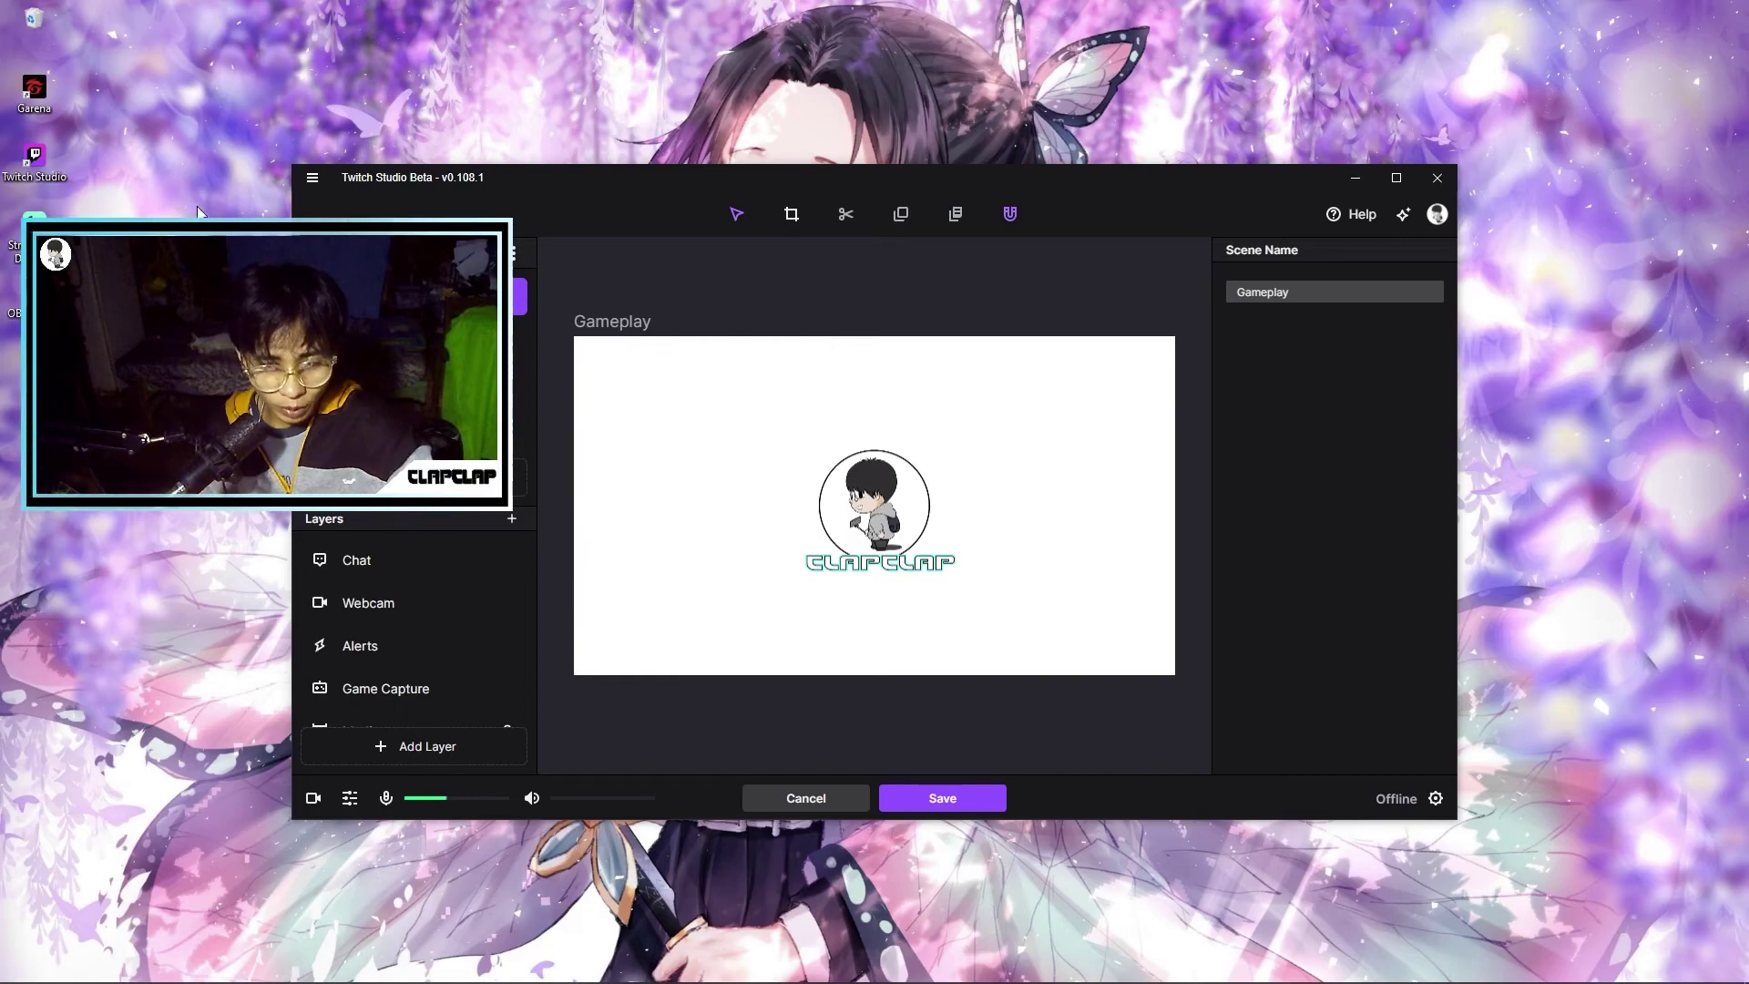
right_click(341, 49)
click(377, 101)
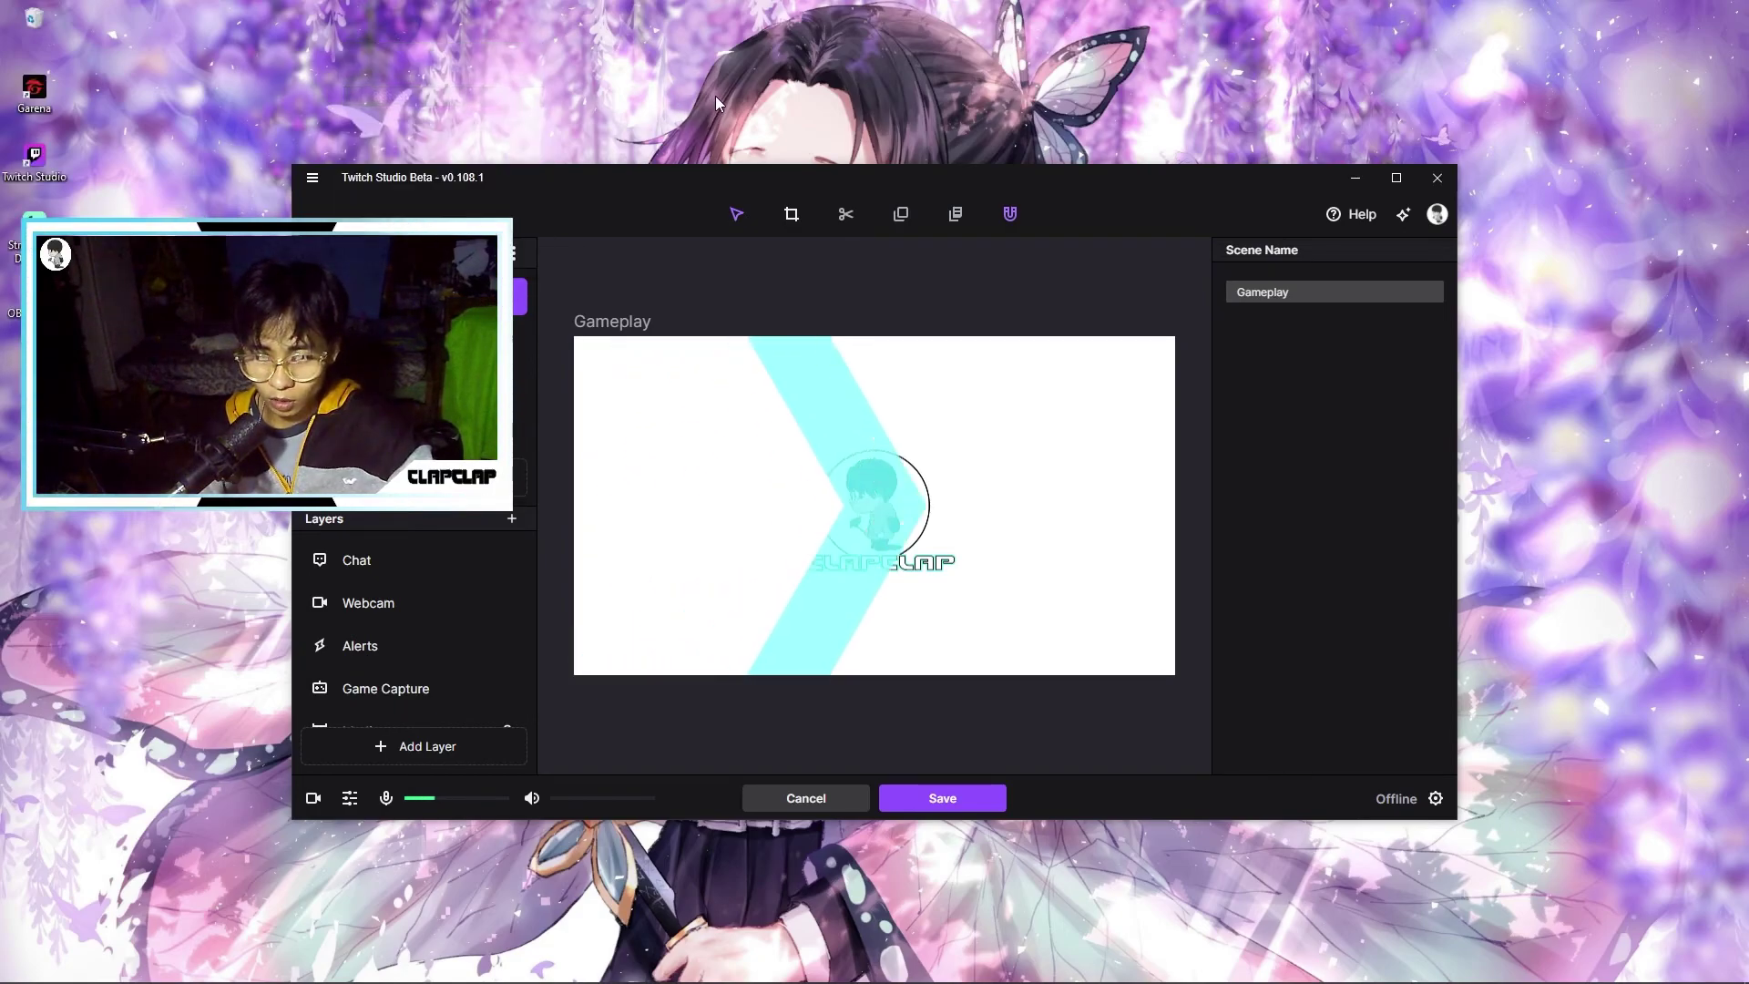
right_click(715, 97)
click(748, 145)
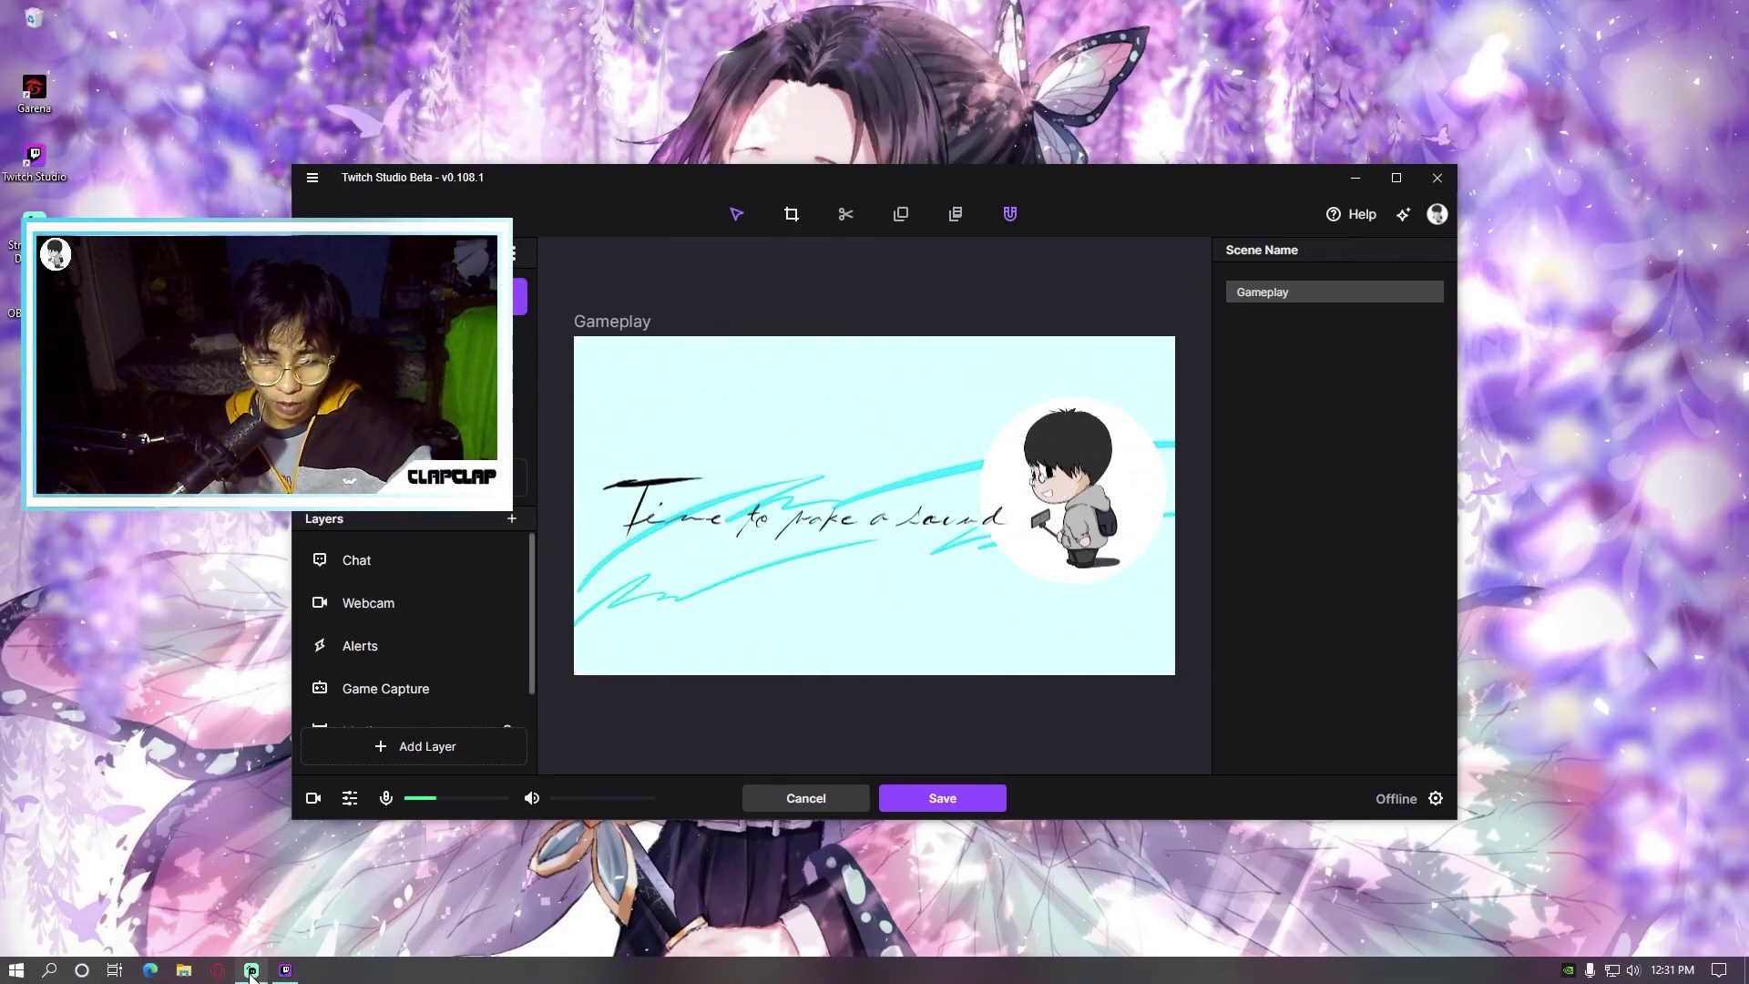